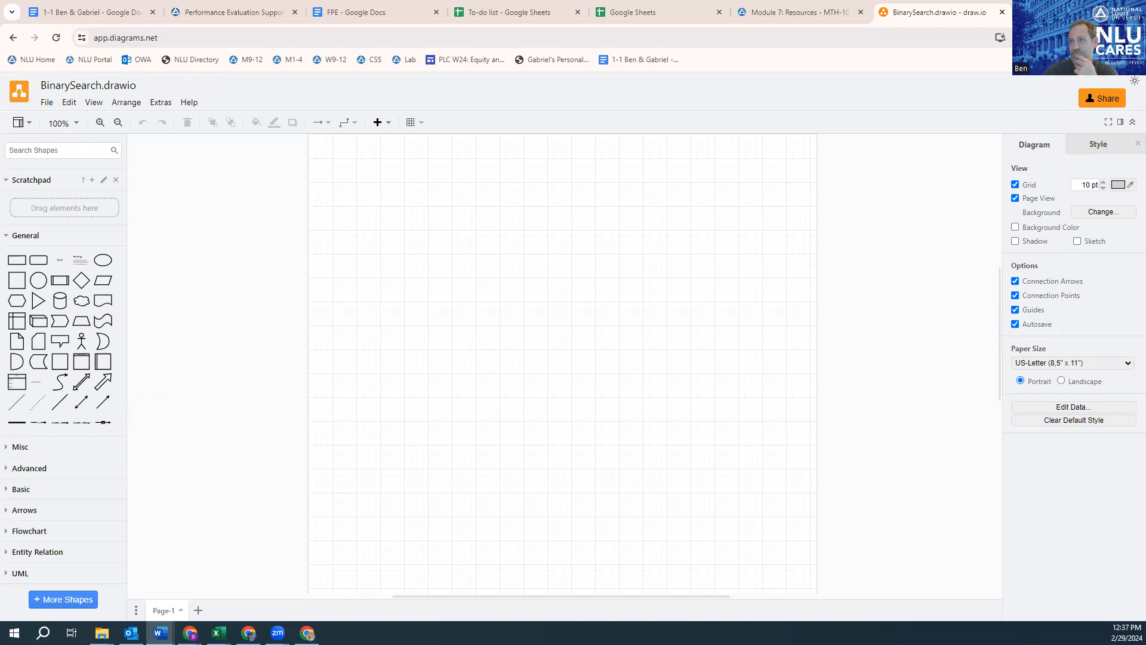
Step: Add an empty text shape to the blank page of the BinarySearch diagram
left_click_drag(0, 315, 424, 315)
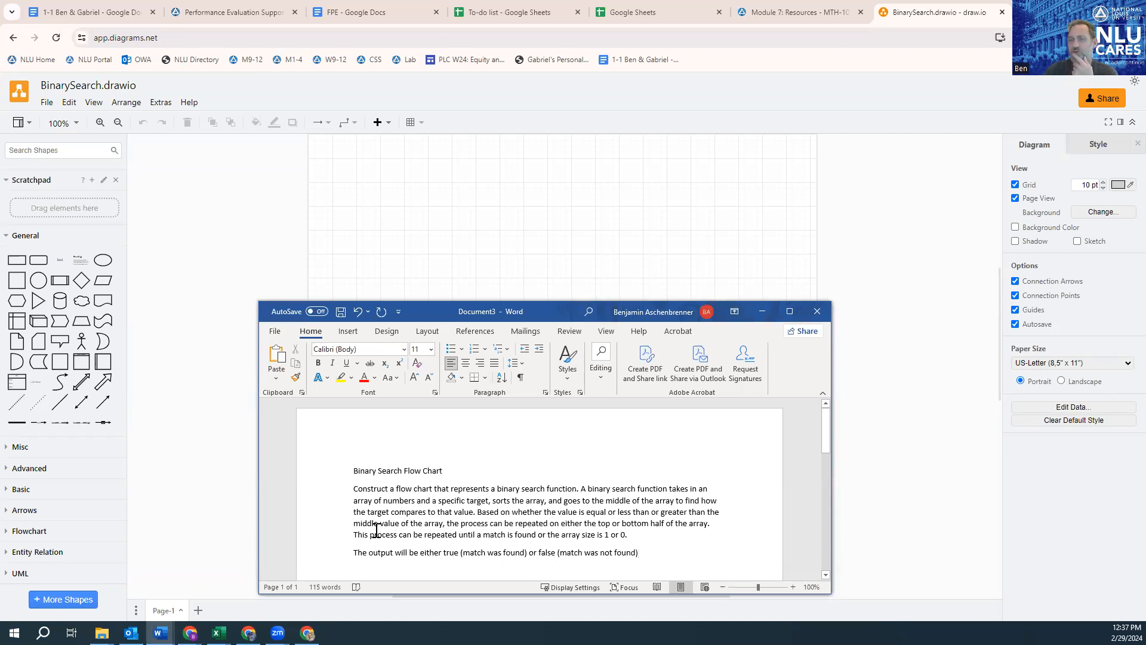
mouse_move(76, 260)
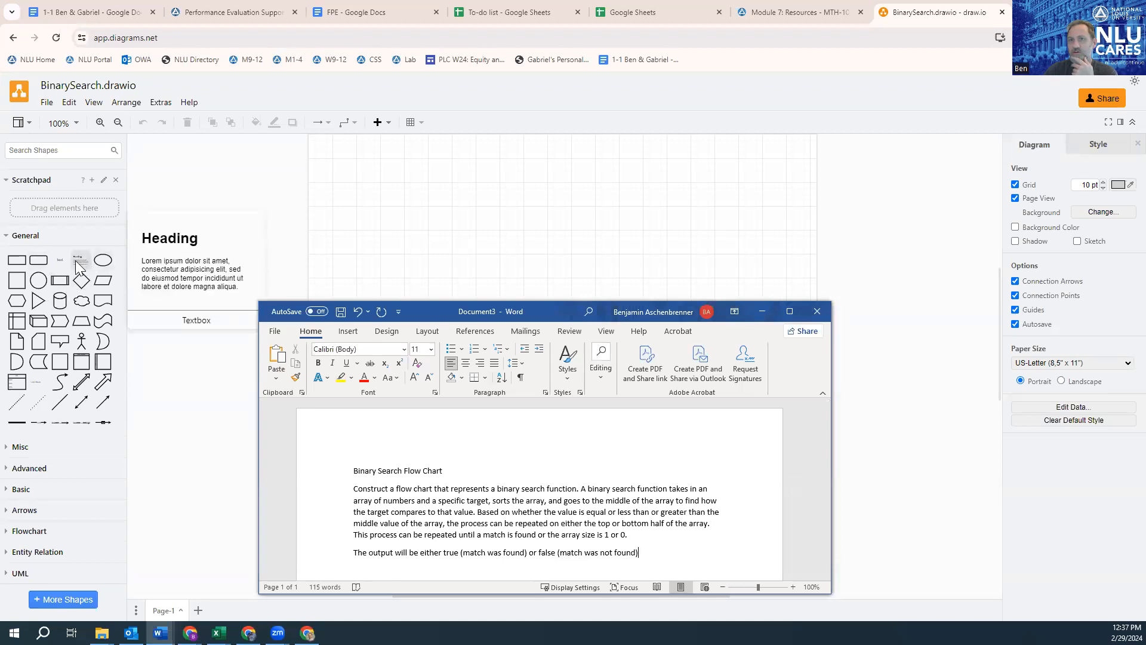
left_click(55, 260)
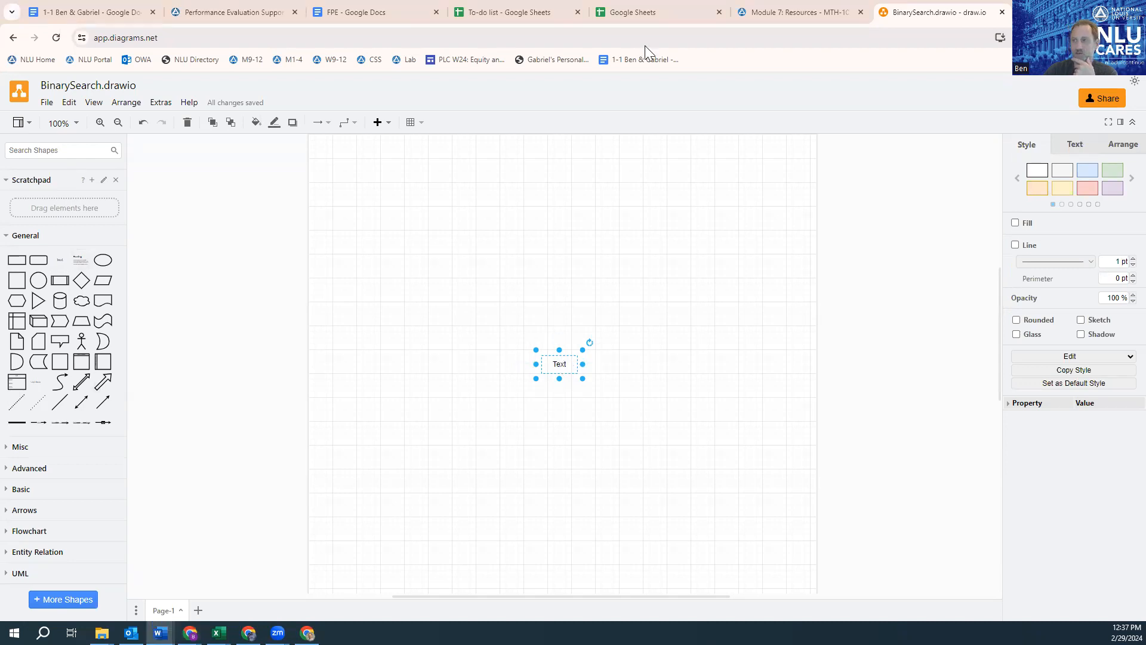
Step: Copy the Binary Search Flow Chart description from Document3 in Word and paste it over the text shape's placeholder in the diagram
mouse_move(160, 633)
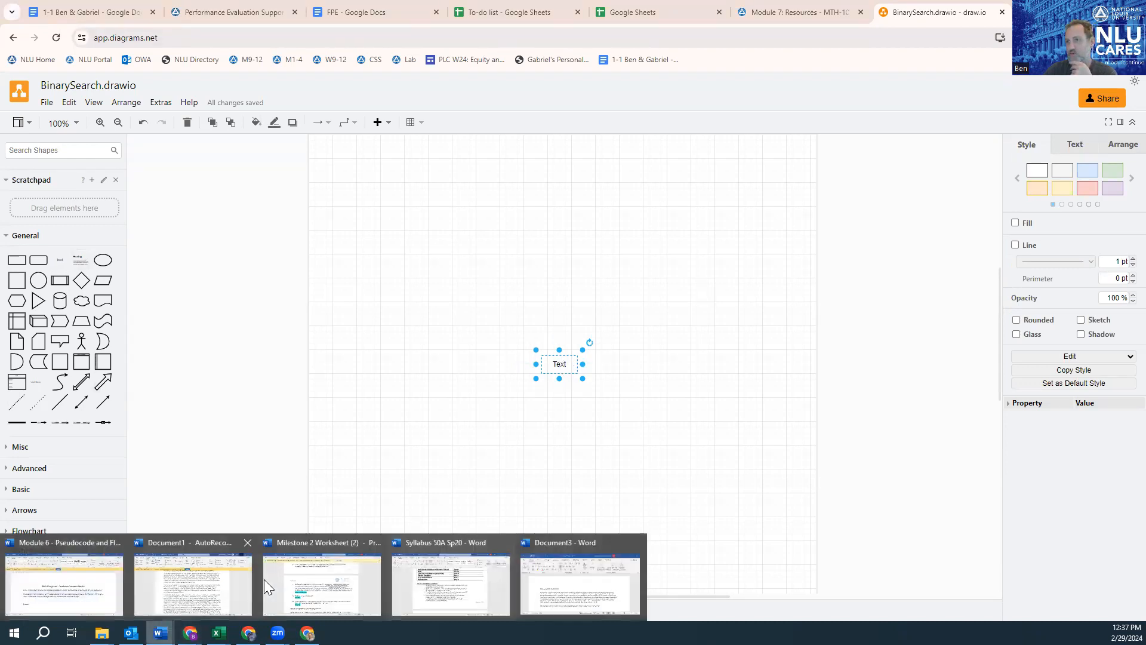
left_click(553, 579)
left_click_drag(649, 552, 356, 476)
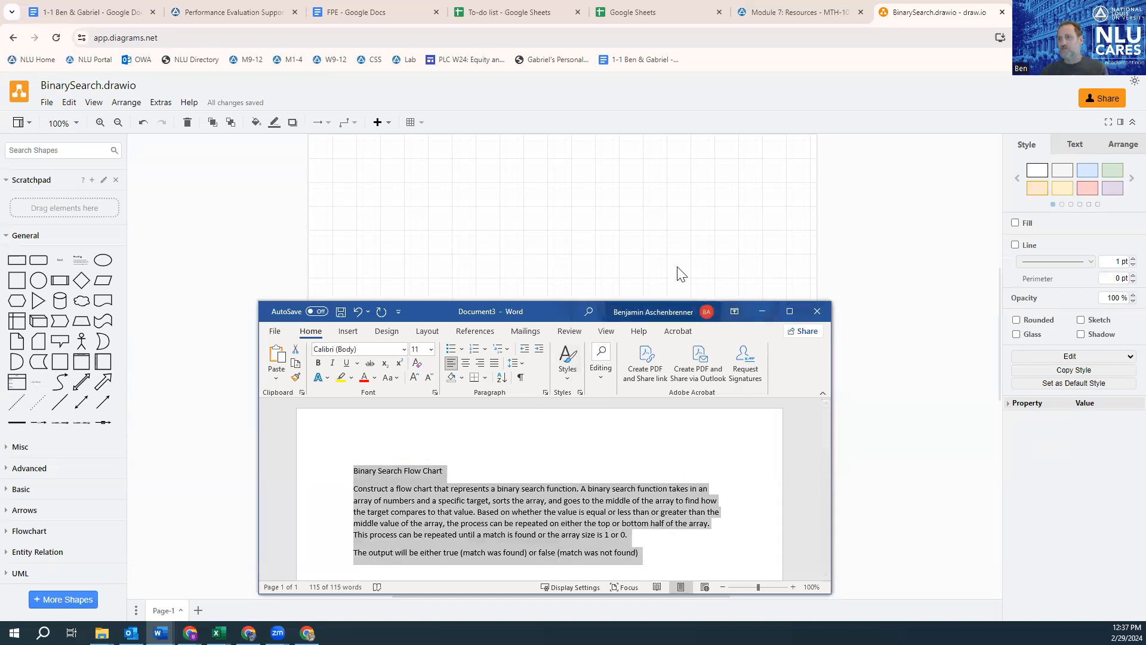
left_click(681, 273)
left_click(557, 364)
double_click(558, 363)
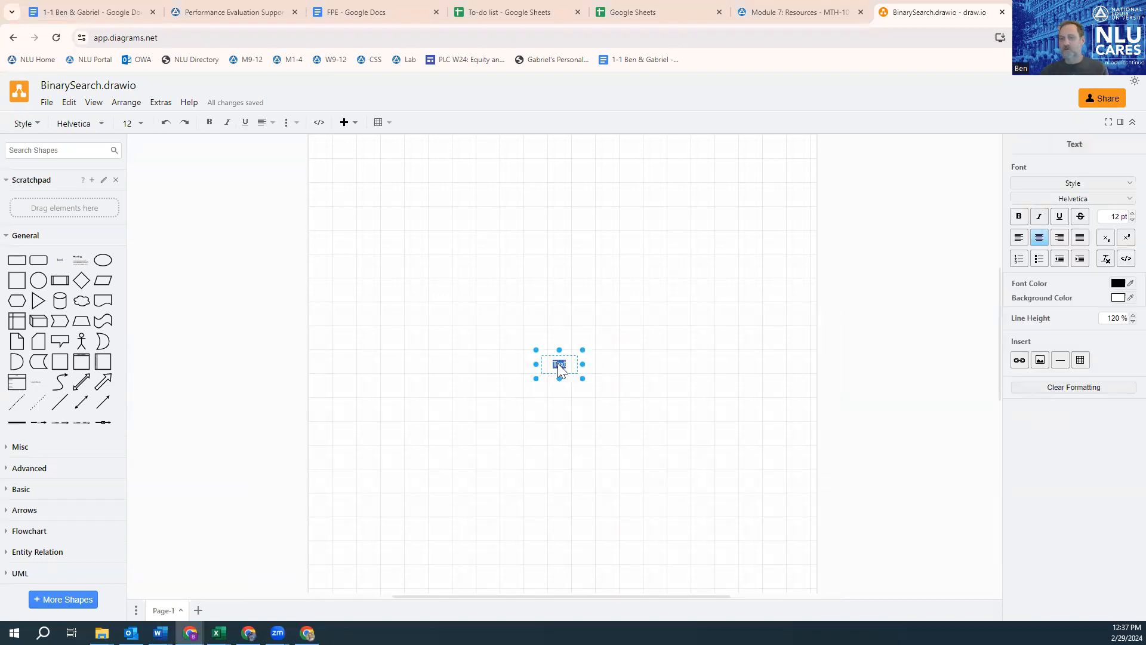
key("ctrl+v")
Step: Widen the description text shape to about half the page width and move it to the page's upper-left corner
left_click_drag(582, 295, 801, 307)
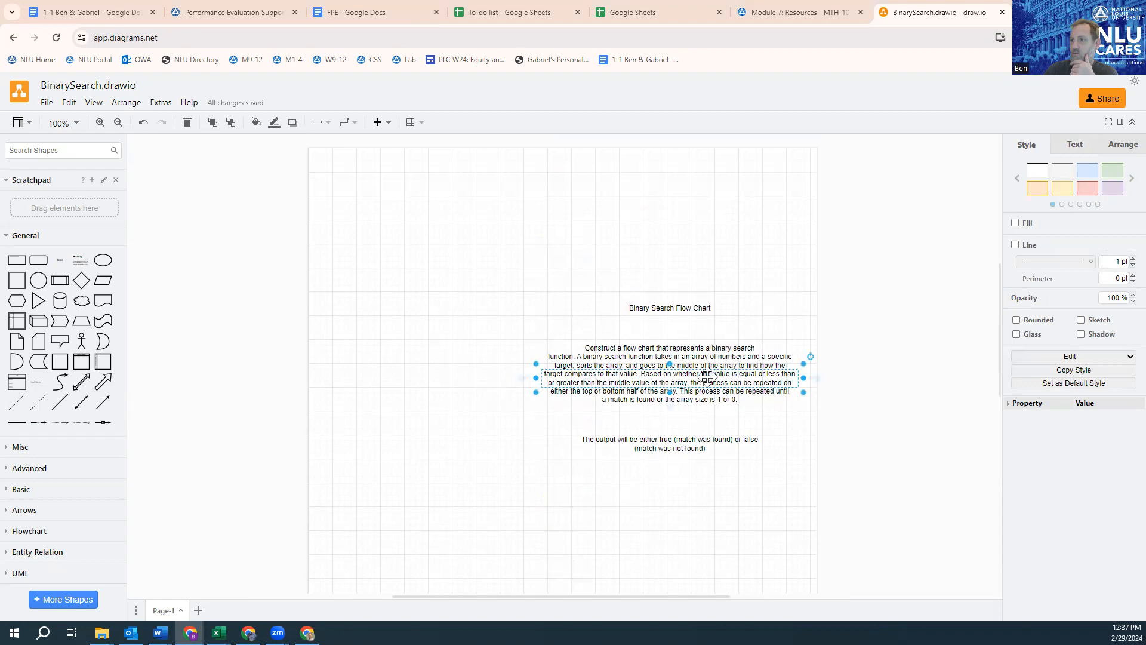
left_click_drag(670, 387, 471, 225)
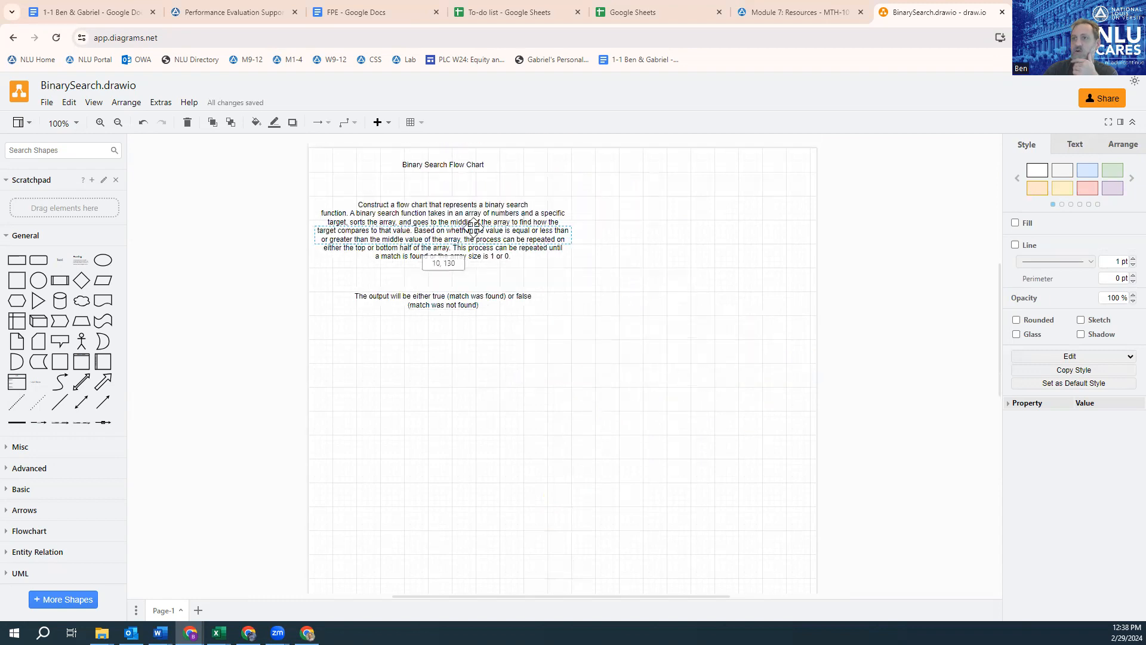
left_click(545, 493)
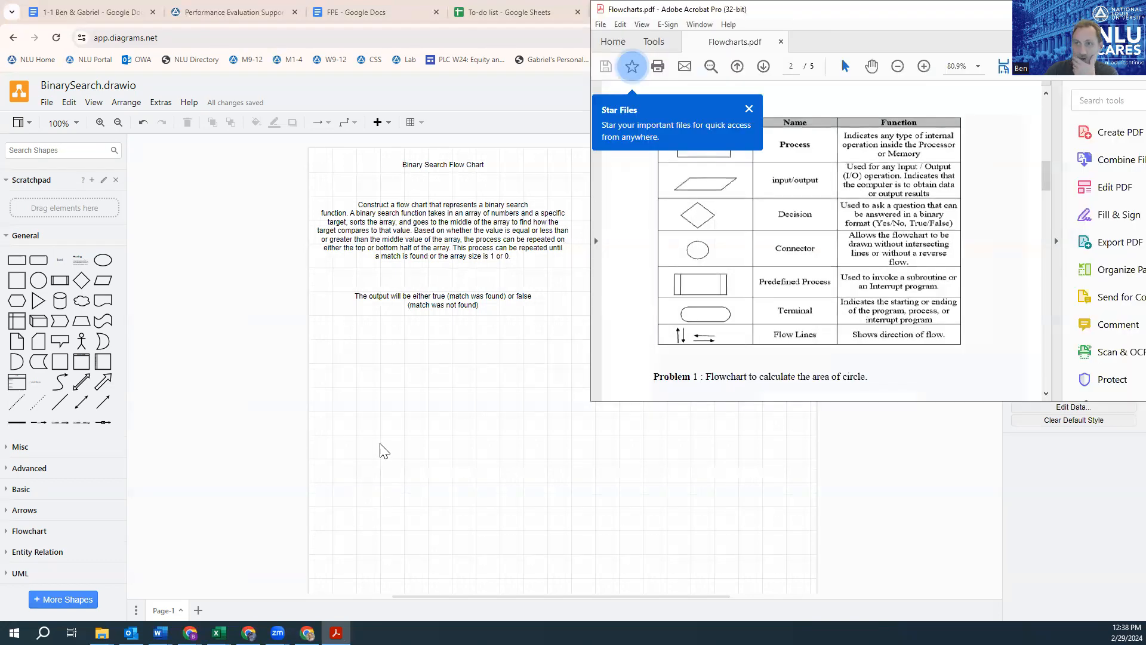
Step: Return to the diagram and add a rounded rectangle labelled "Start" near the page's top edge, right of the description
left_click(495, 391)
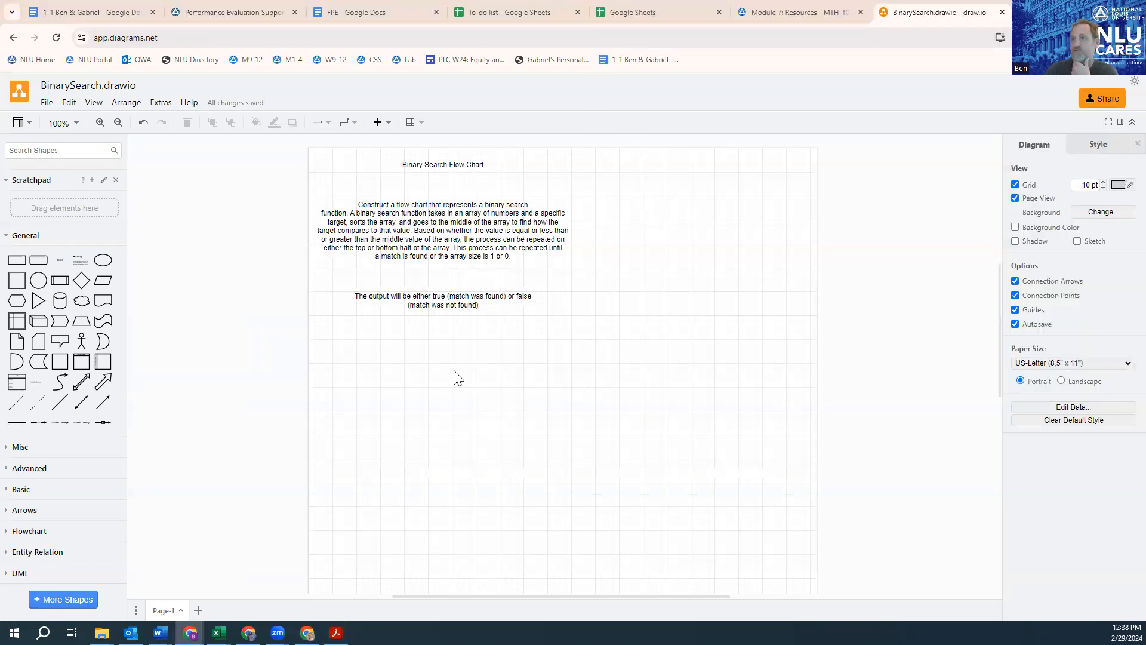
left_click(39, 261)
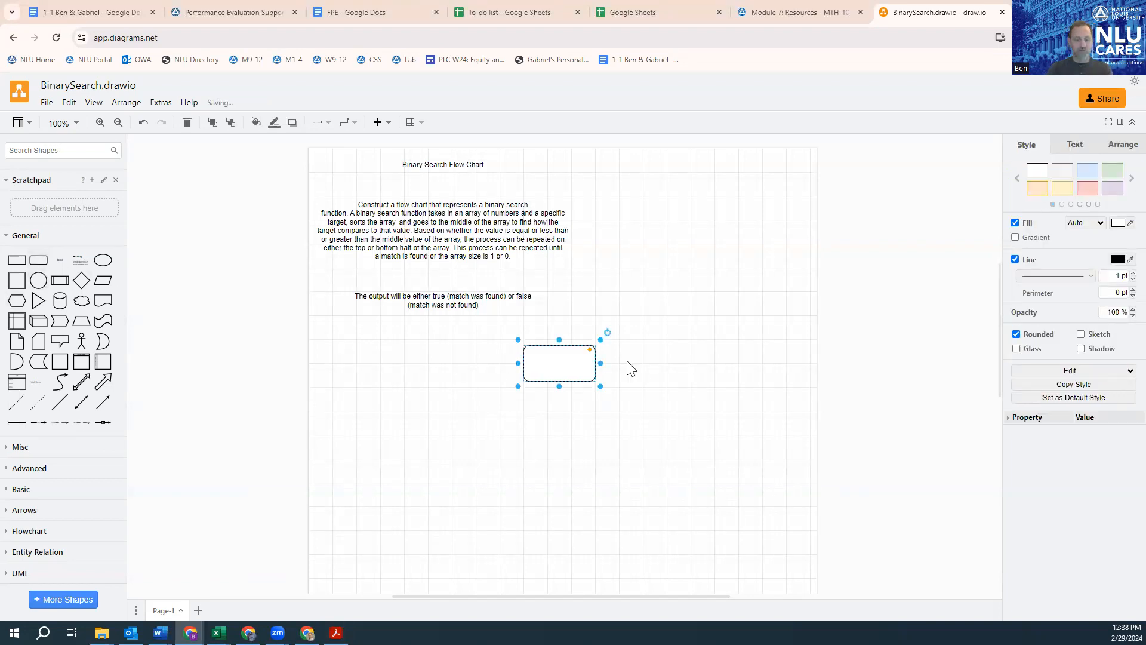
type("dtar")
type("Start")
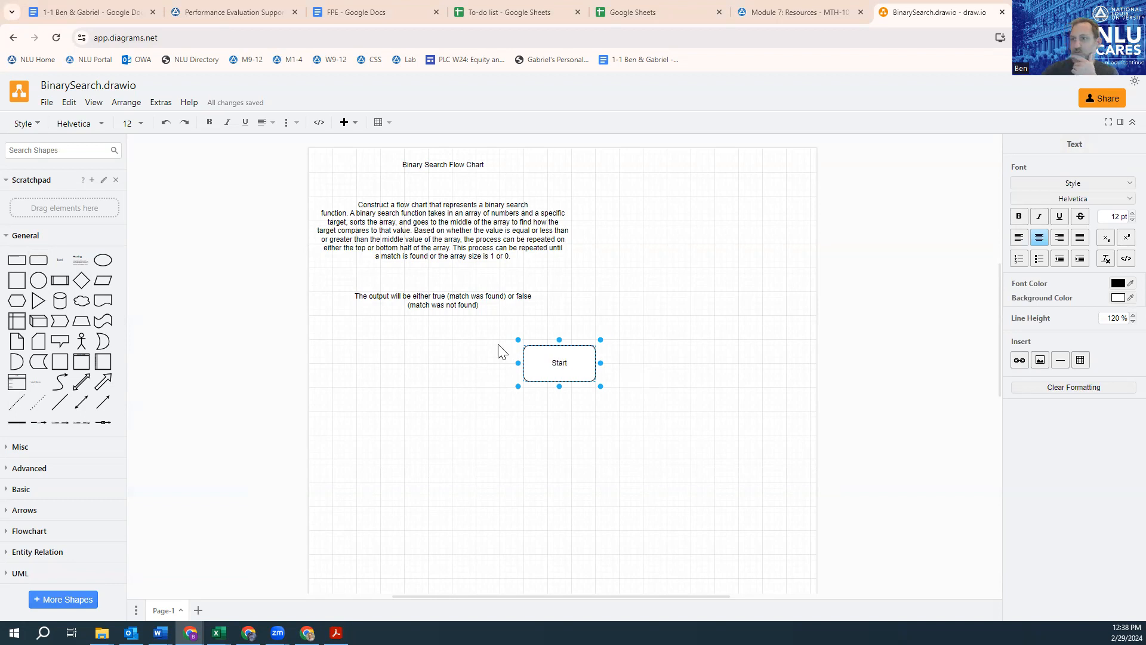
left_click_drag(581, 340, 686, 170)
Step: Add a parallelogram labelled "Take in array, named arr and value to search for, n"
left_click(105, 281)
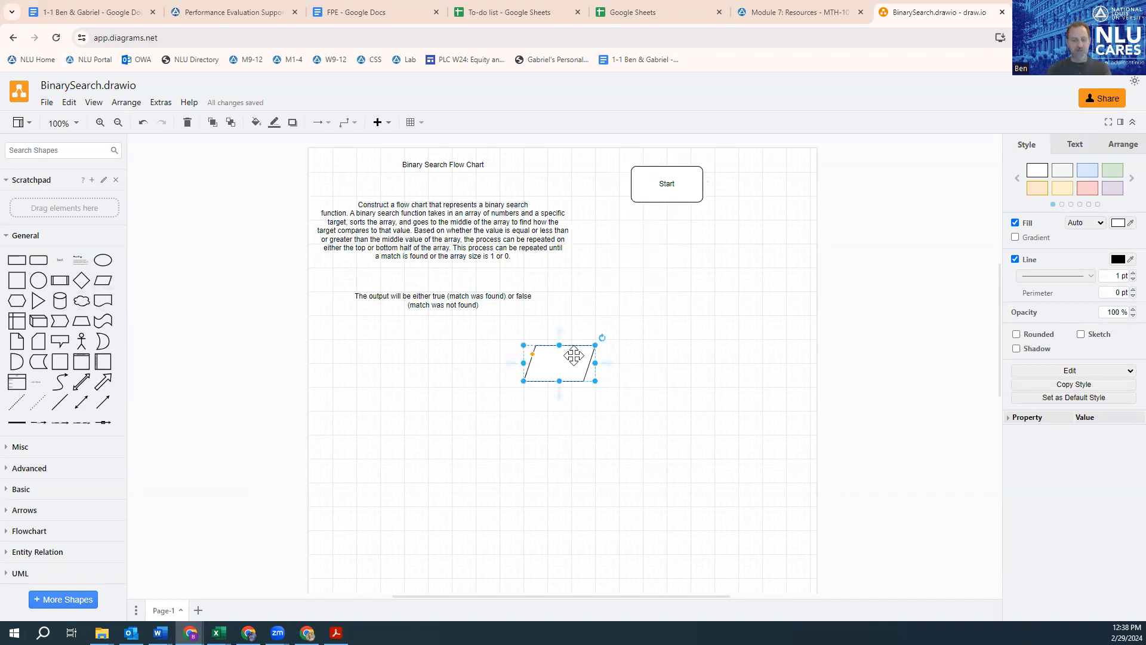
type("Take in")
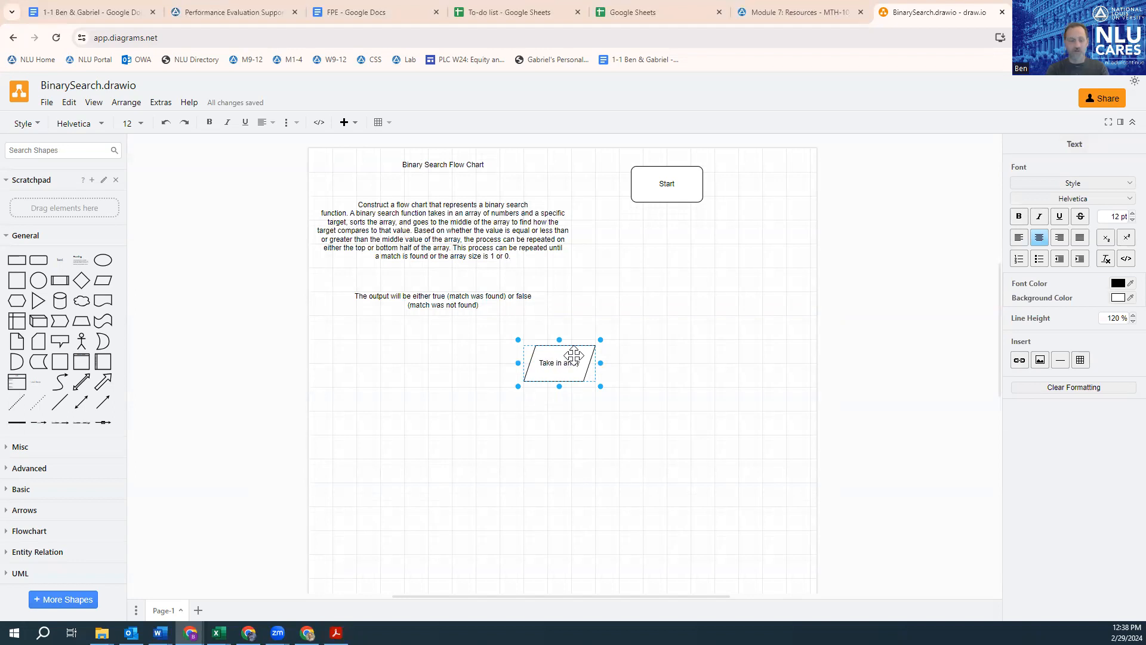
type(" arra, named arr")
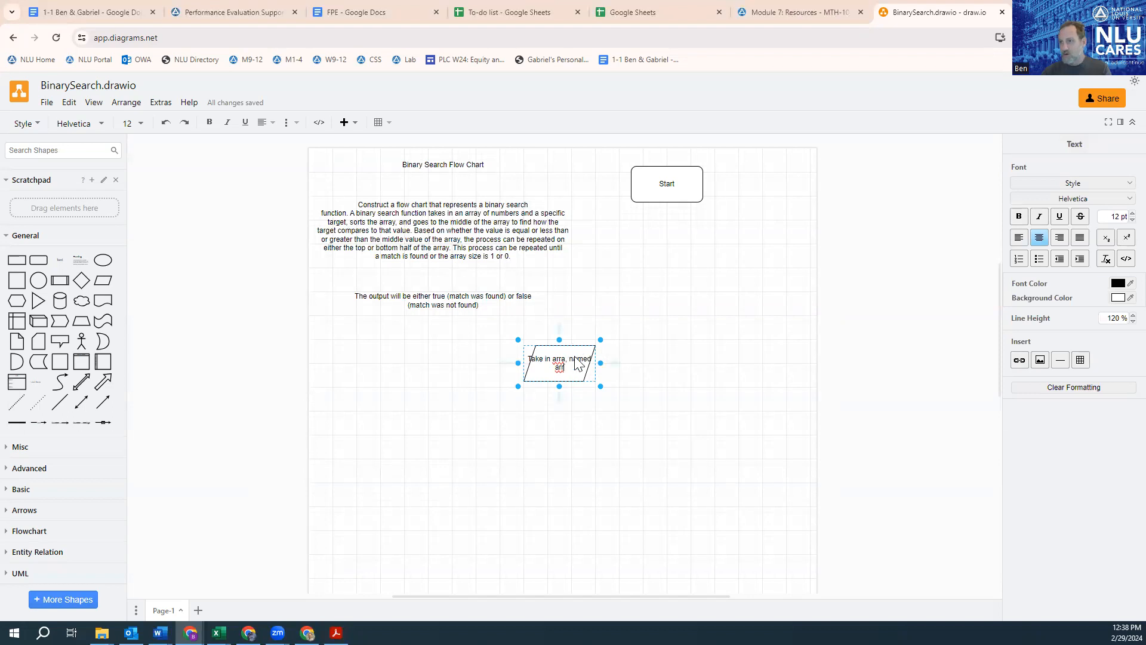
type("y")
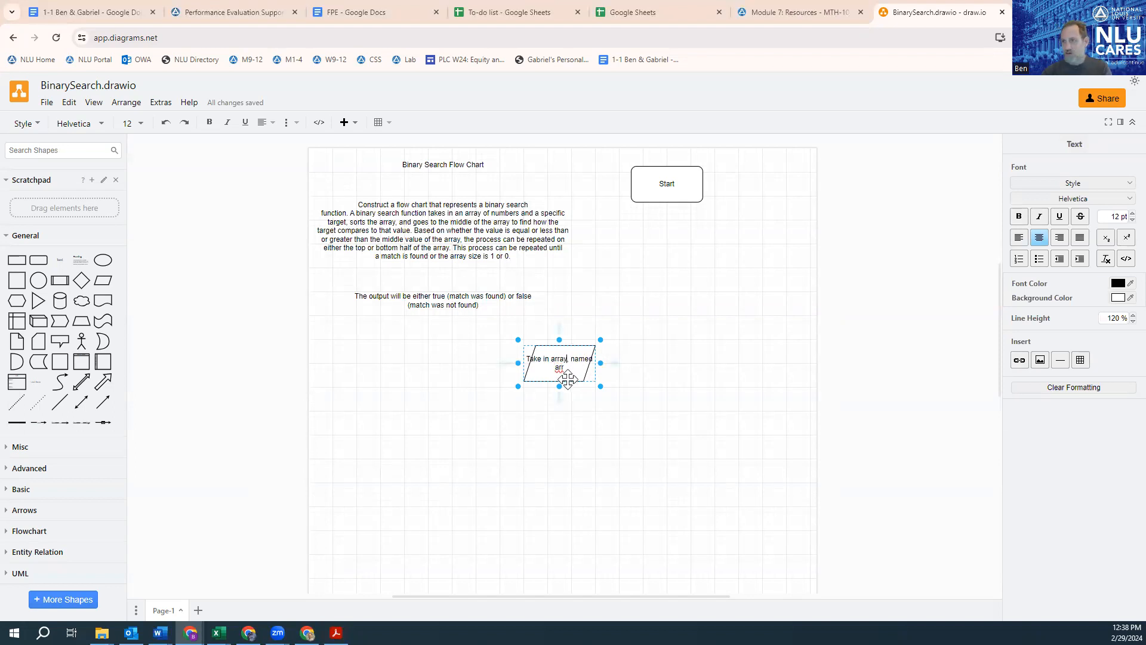
left_click(579, 366)
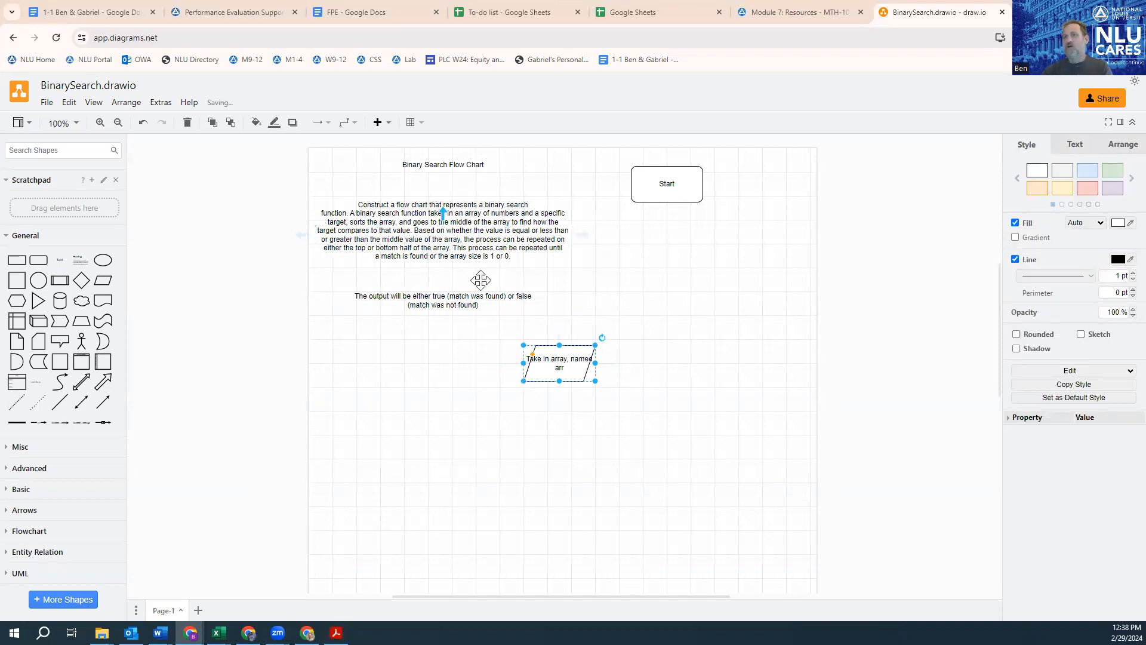
double_click(572, 375)
left_click(571, 374)
type("and v")
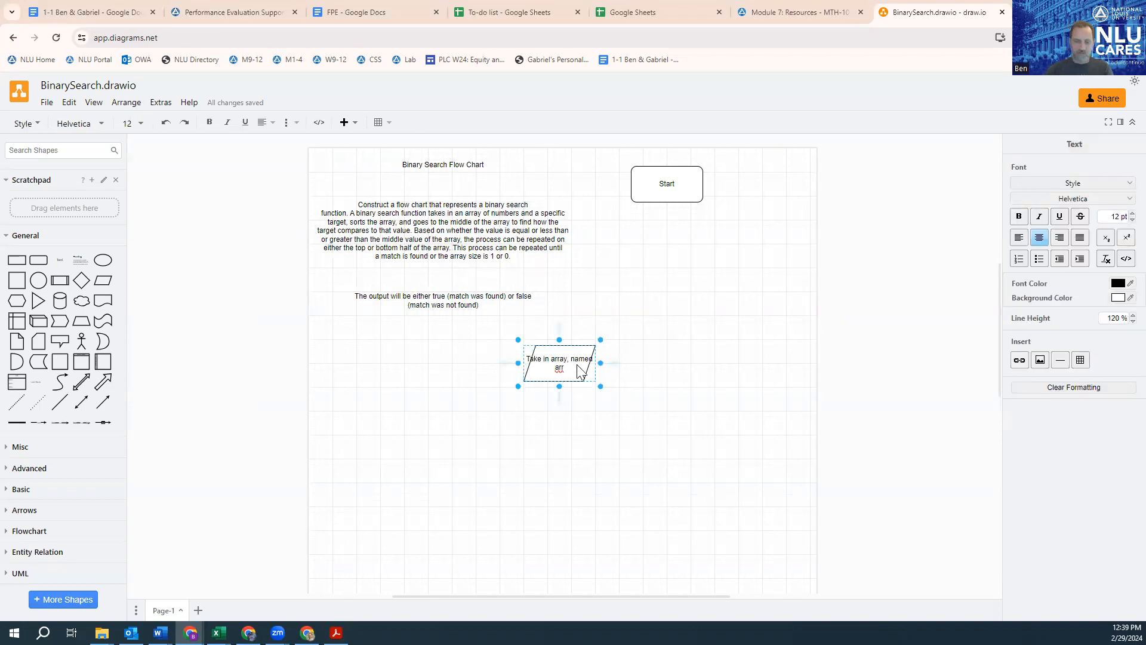
type("alue to search for, n")
left_click(601, 360)
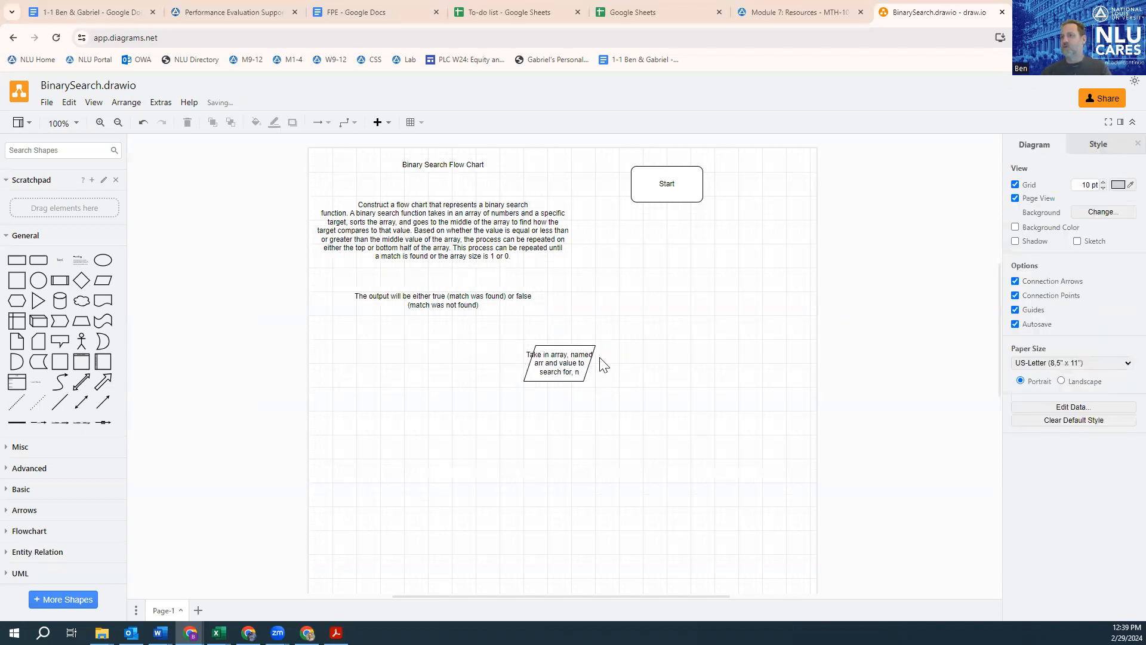
Step: Widen the input parallelogram, place it directly below the Start shape, and connect Start to it with an arrow
left_click(597, 367)
left_click_drag(599, 364, 669, 364)
left_click_drag(608, 344, 674, 229)
left_click(670, 196)
left_click(667, 216)
left_click(679, 361)
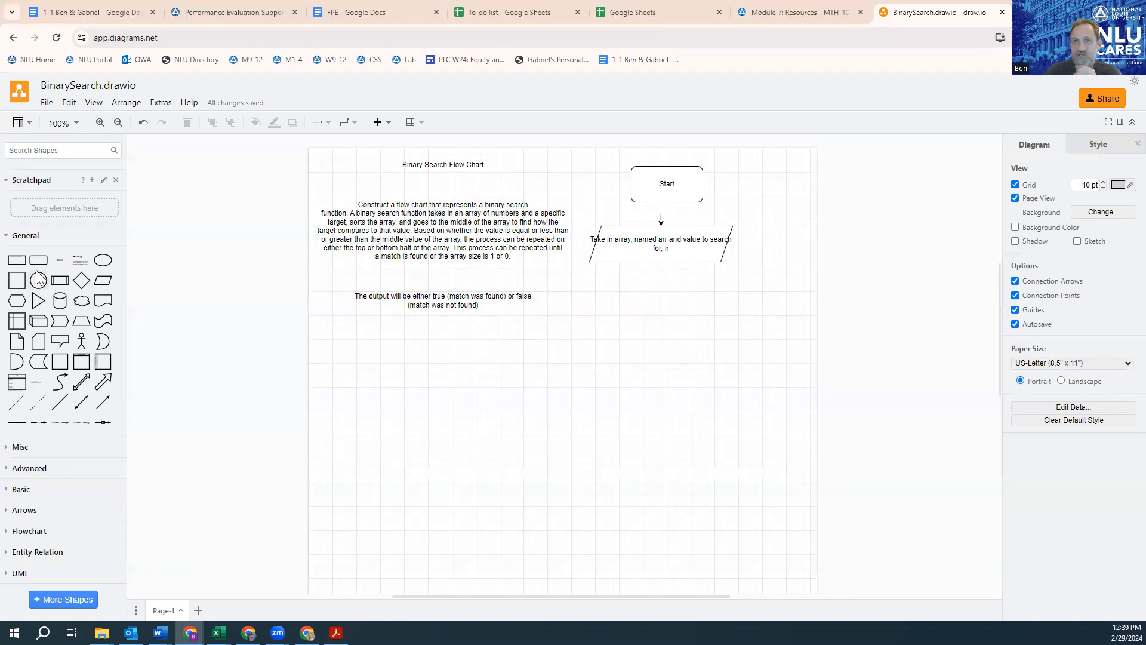
Step: Add a predefined process labelled "sort arr, call this sortedArr" below the parallelogram and connect the parallelogram to it with an arrow
left_click(65, 285)
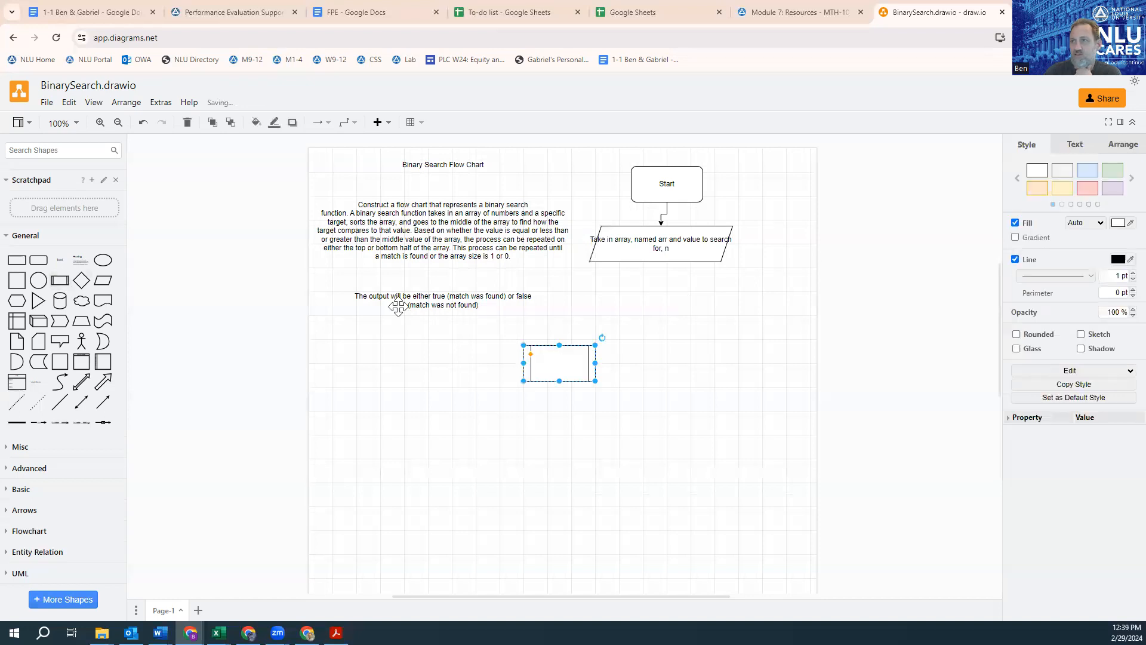
left_click_drag(561, 361, 609, 298)
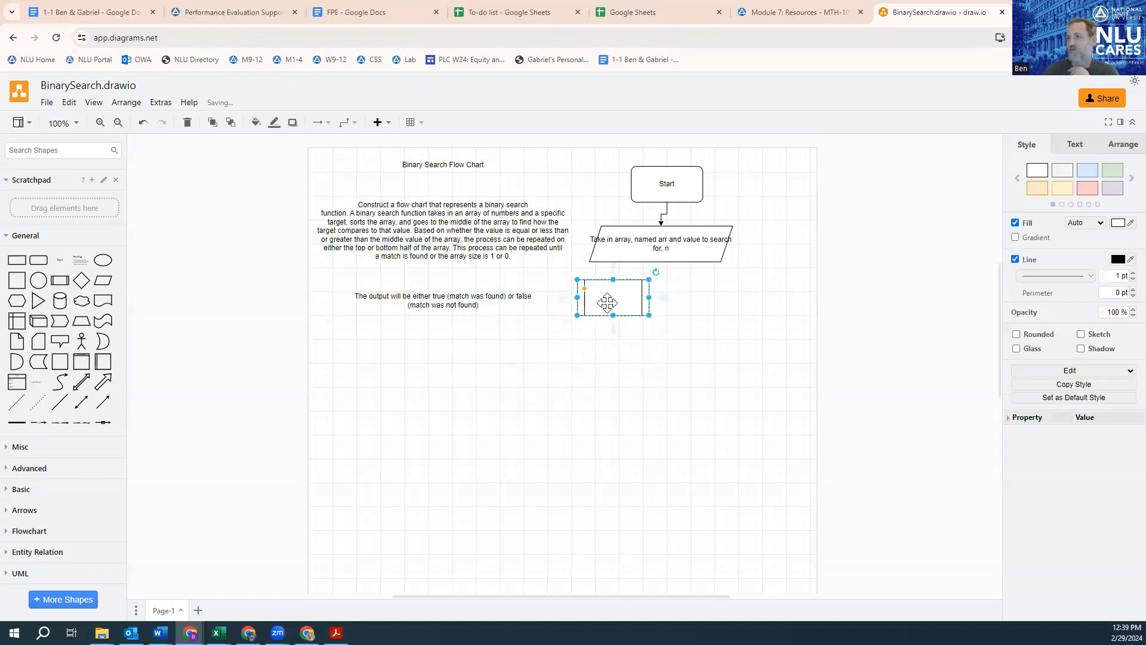
double_click(609, 299)
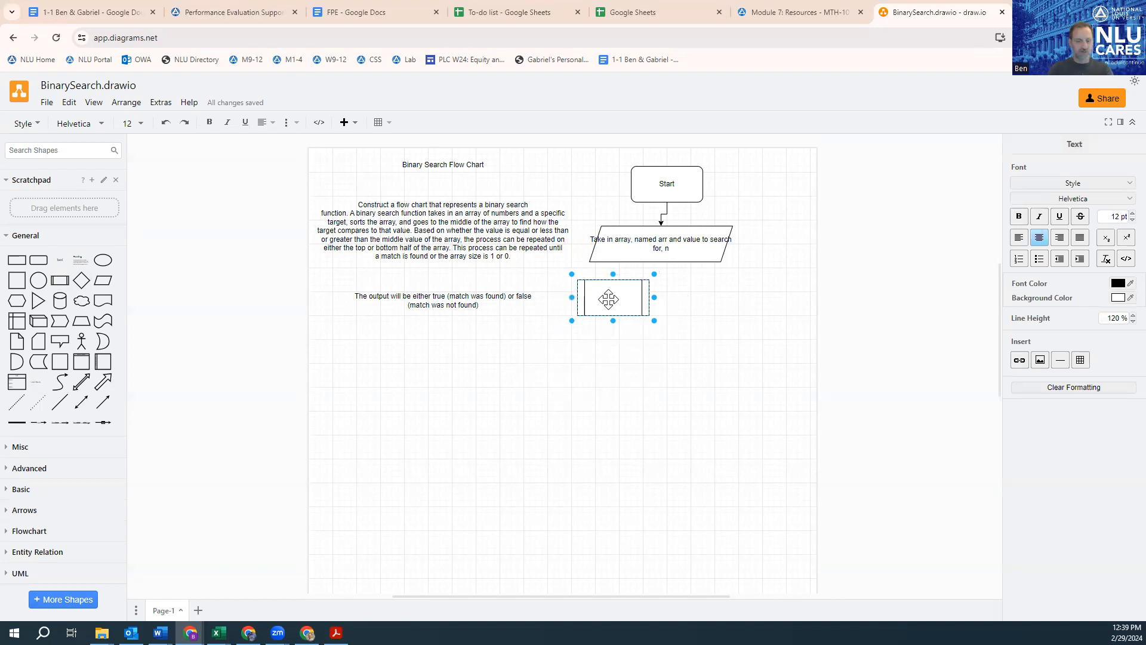
type("sort arr")
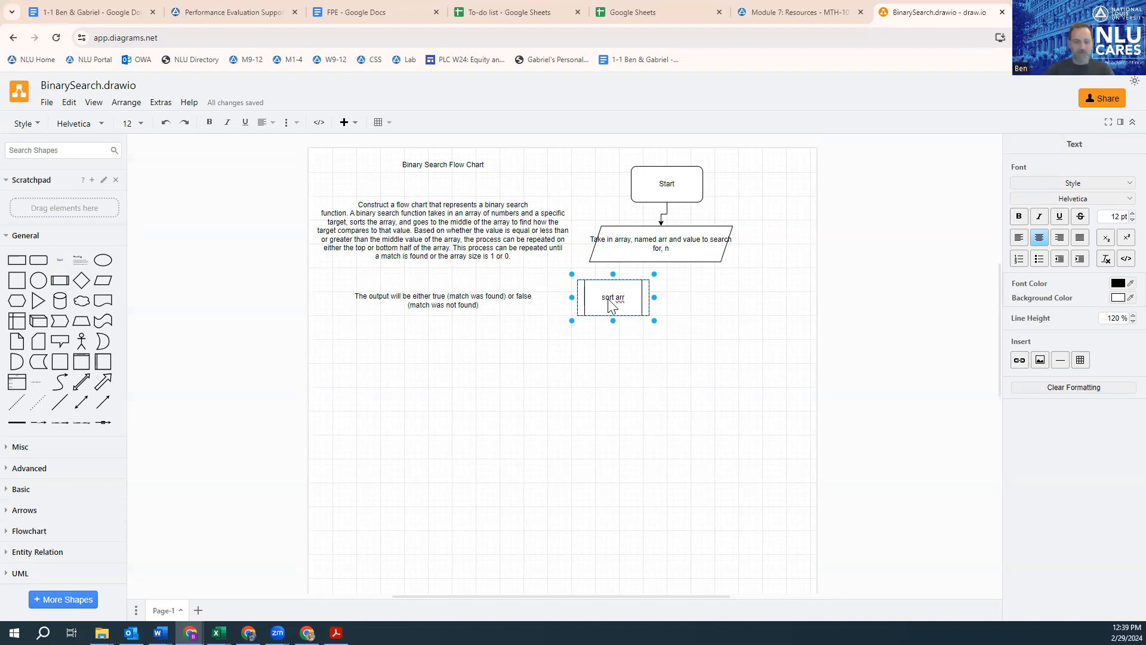
type(", call this sortedArr")
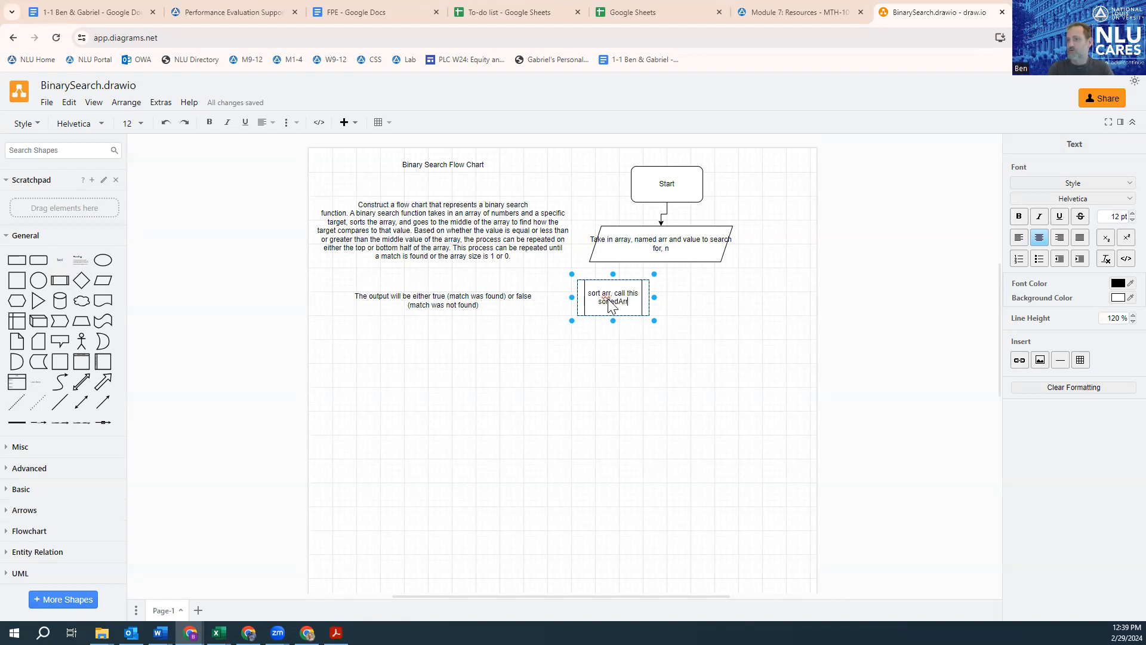
left_click(661, 343)
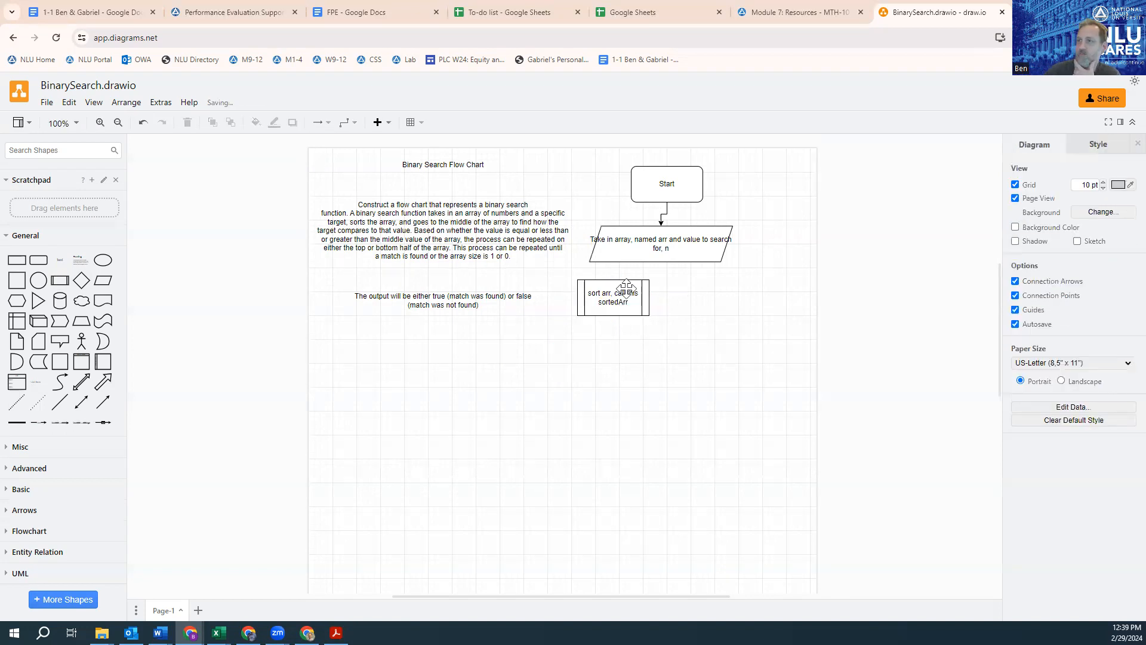
left_click_drag(660, 258, 649, 296)
left_click(648, 407)
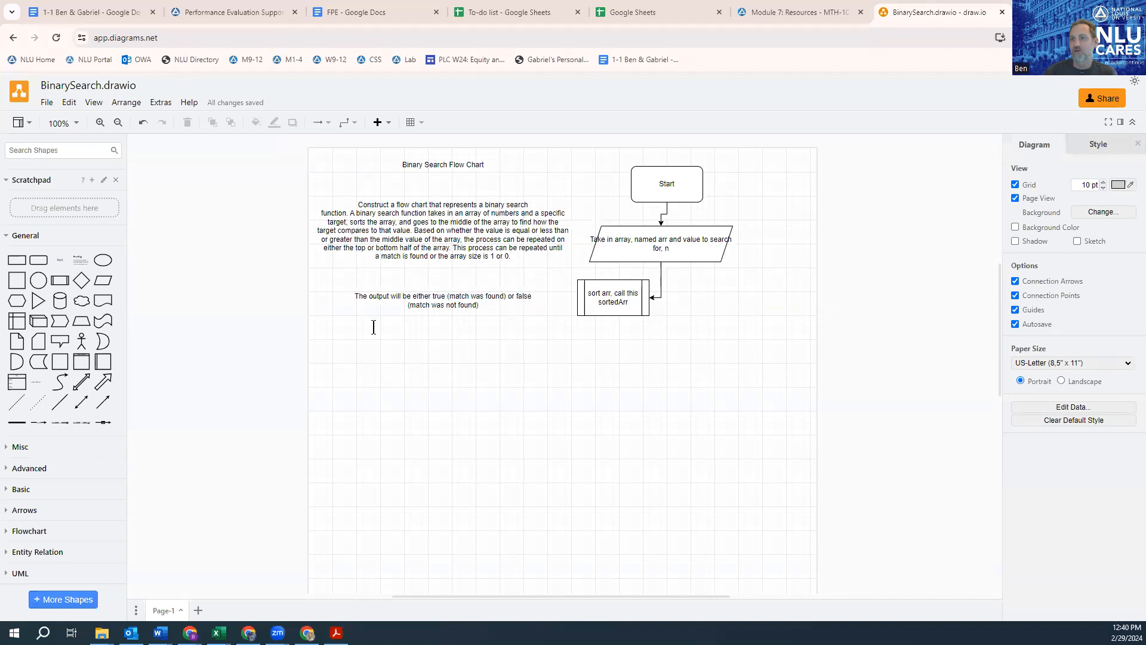
Step: Write the screen annotation "[2,3,4,10,1] => [1,2,3,4,10]" below the description text as a sorting example
left_click(571, 421)
type("[2,3")
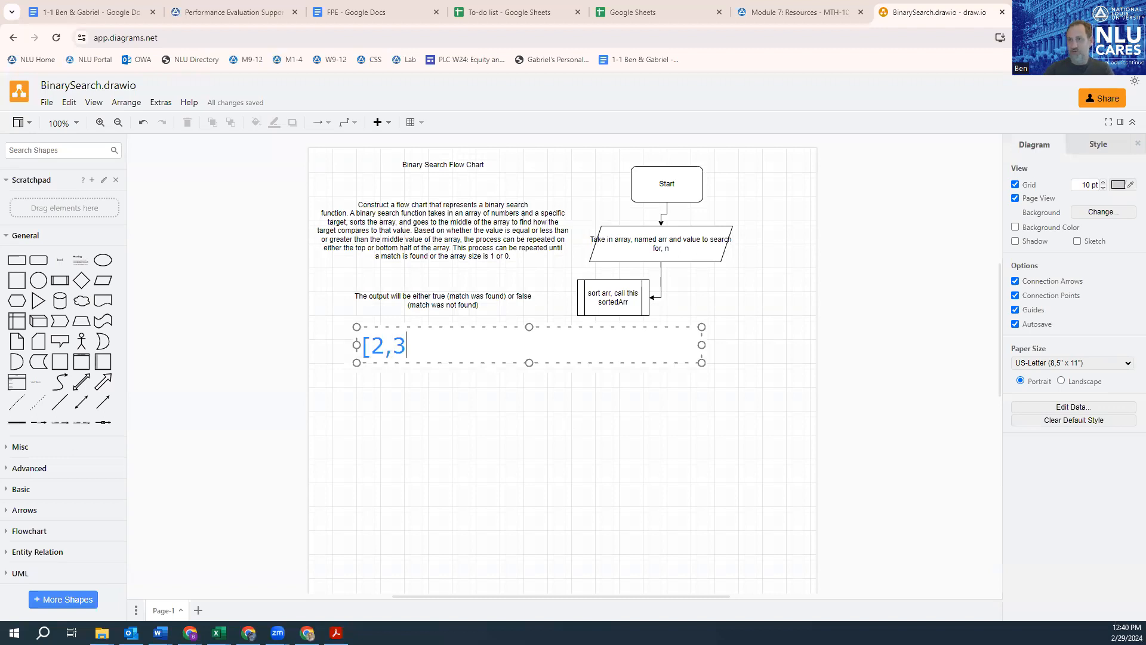
type(",4,10,1")
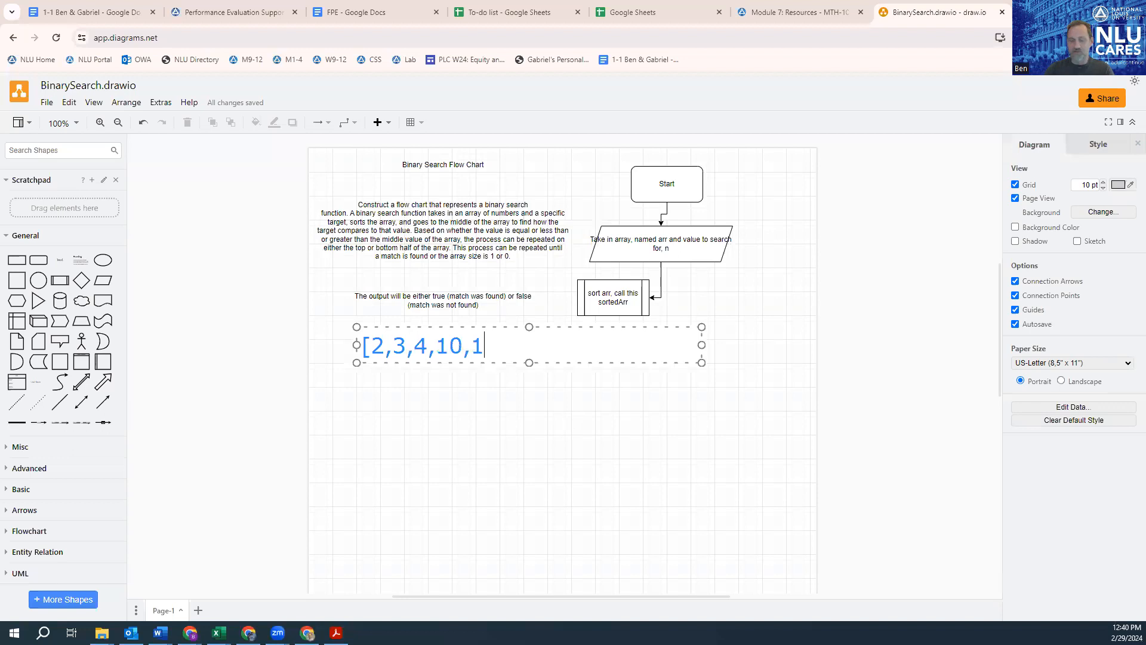
type("] =>")
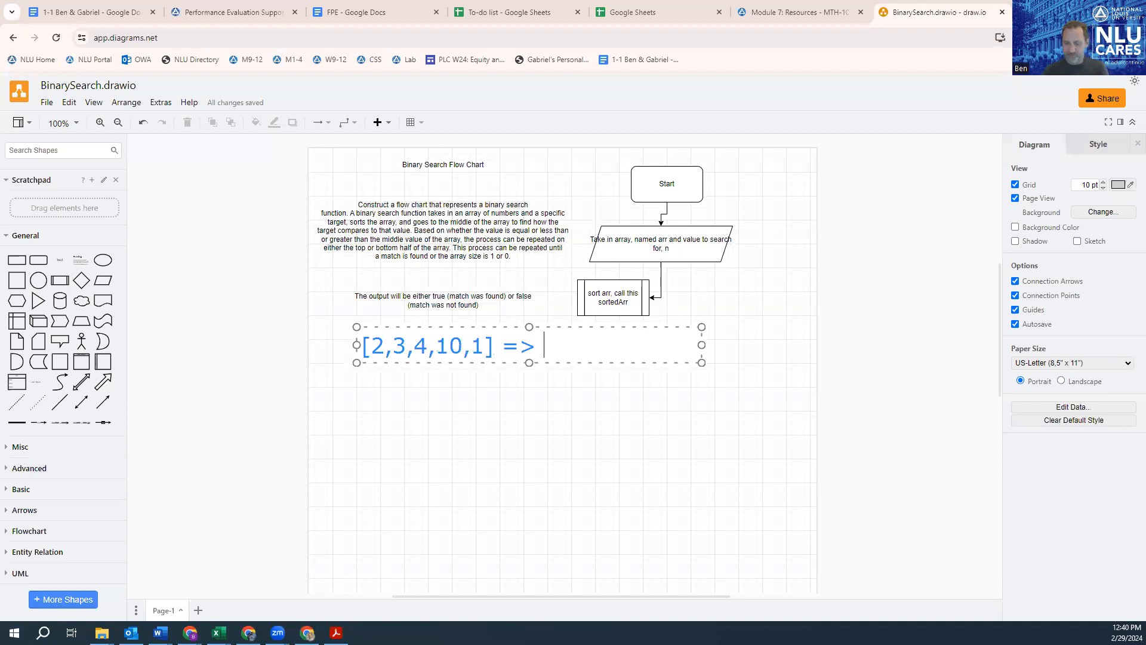
type("[1,2,3,4,10")
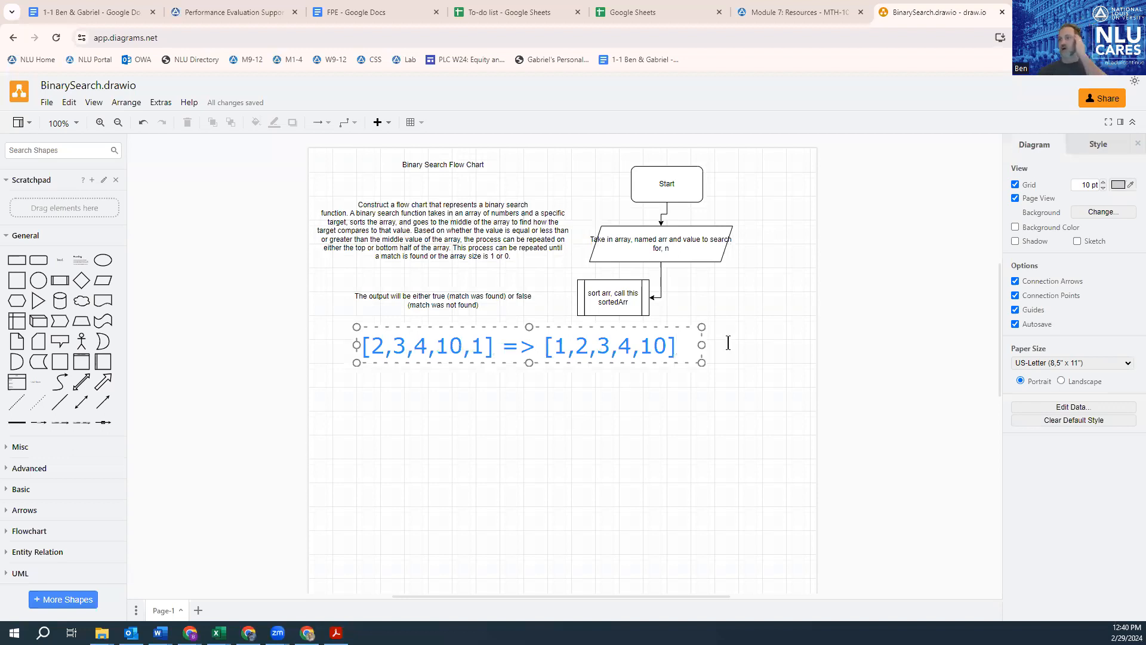
Step: Narrow the array annotation so it wraps onto three lines and move it into the blank margin left of the page
left_click_drag(628, 380, 431, 420)
left_click_drag(464, 322, 255, 153)
left_click(681, 344)
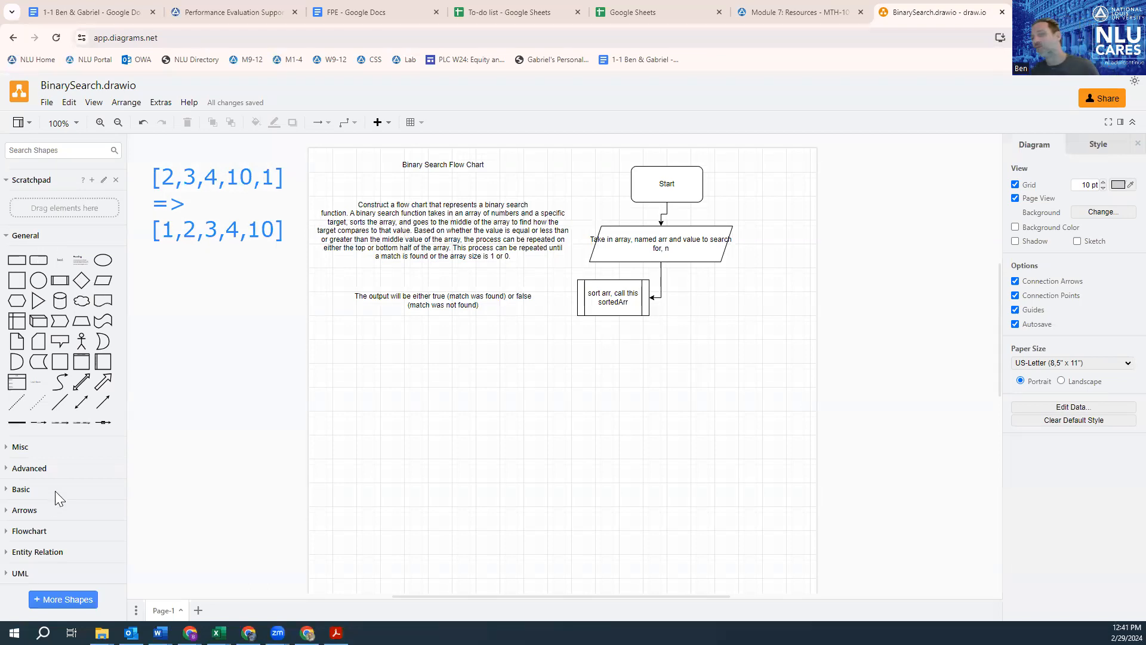
Step: Add a rectangle below and left of the sort process, connect the sort process to it with an arrow, and enlarge it
left_click_drag(20, 267, 548, 352)
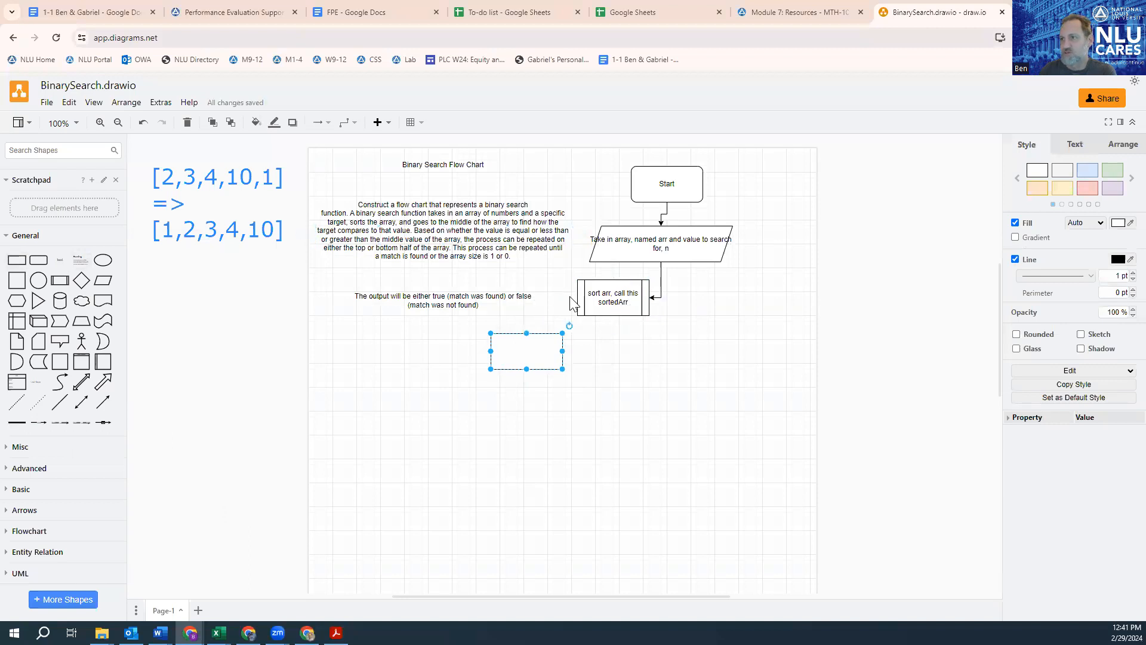
left_click_drag(575, 301, 527, 335)
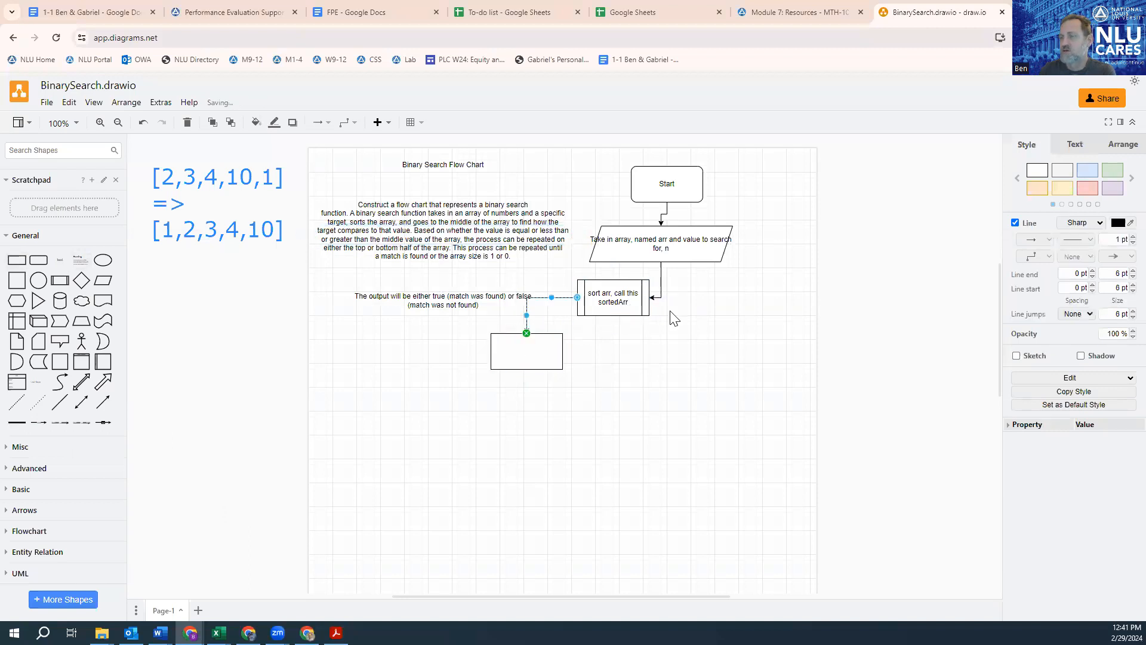
left_click(540, 358)
left_click_drag(563, 369, 583, 393)
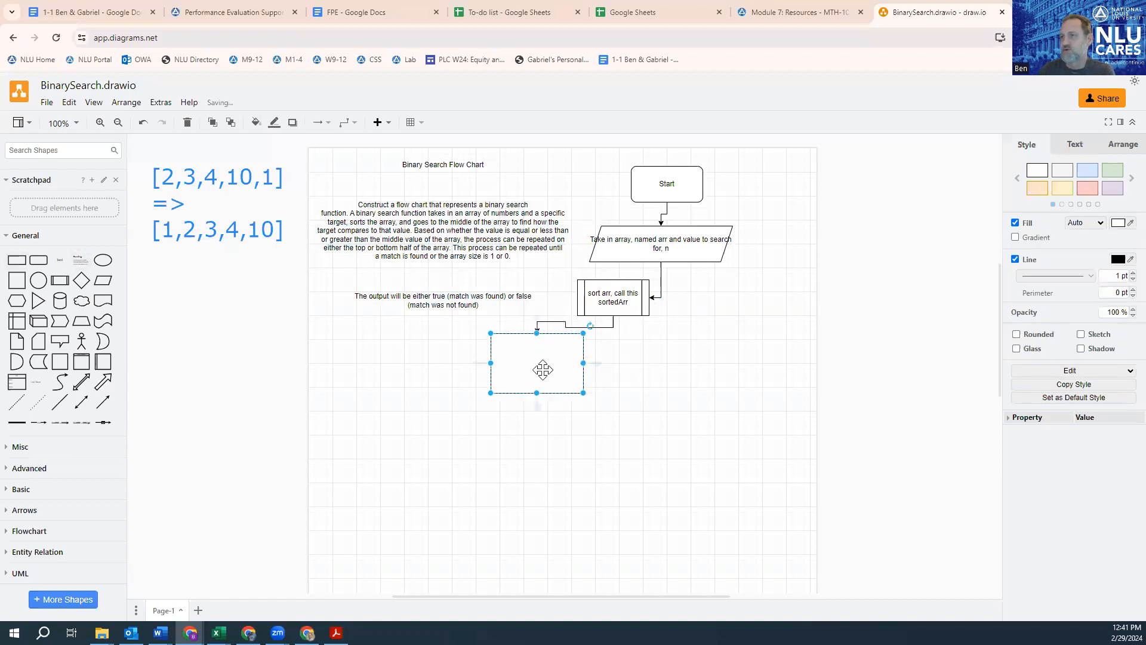
Step: Open the label of the empty rectangle below the sort process for editing
double_click(538, 366)
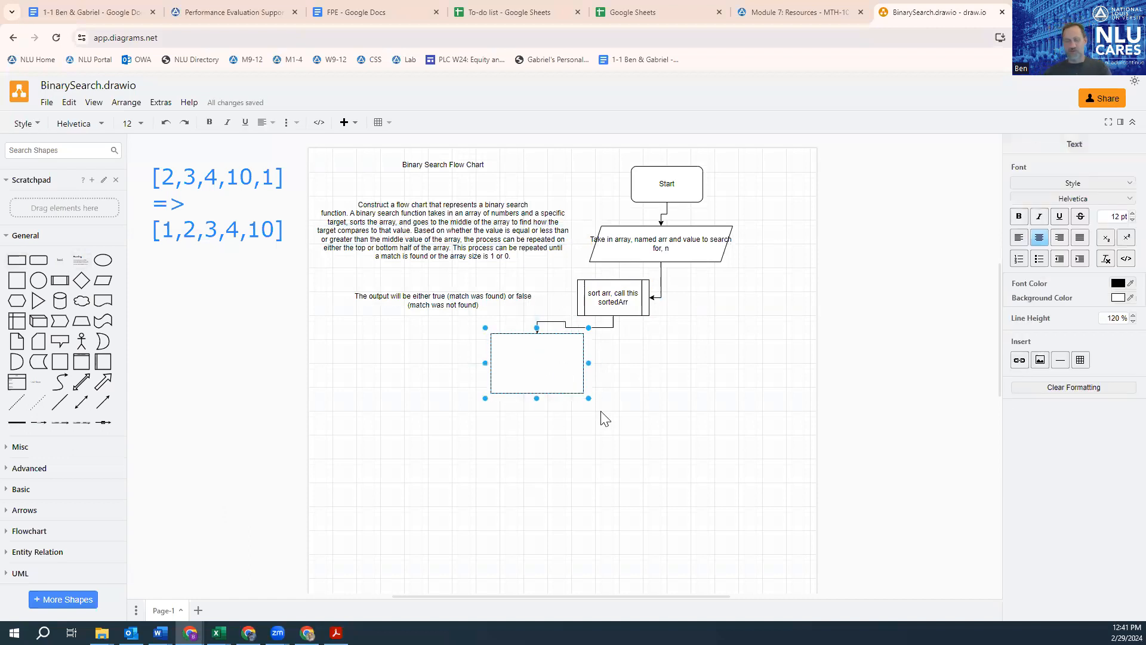
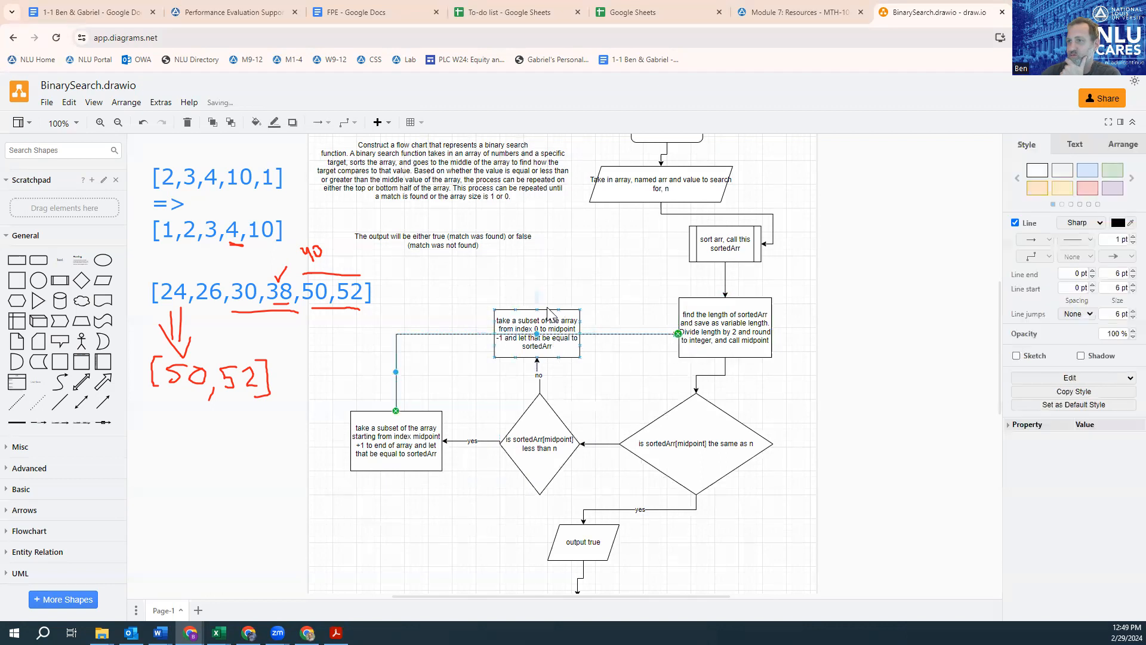
Step: Move the "index 0 to midpoint -1" subset box higher and connect it to the find-length box with an arrow
left_click_drag(555, 327, 677, 327)
left_click(626, 424)
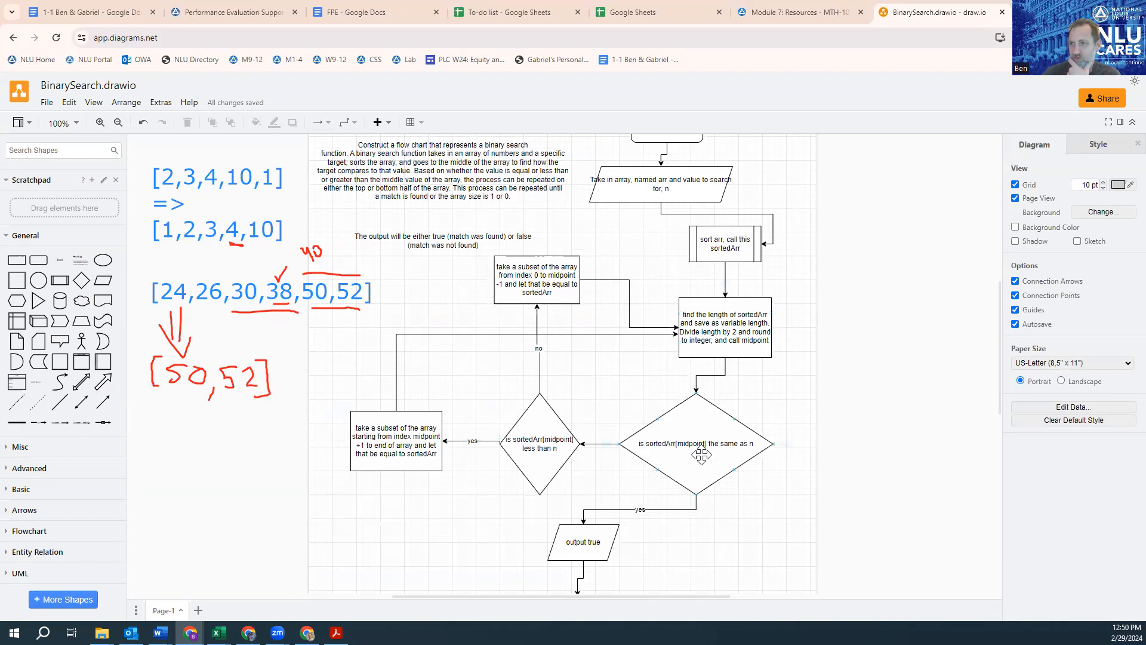
Step: Label the arrow from the "is sortedArr[midpoint] the same as n" diamond to the "less than n" diamond "no"
left_click(600, 444)
double_click(599, 444)
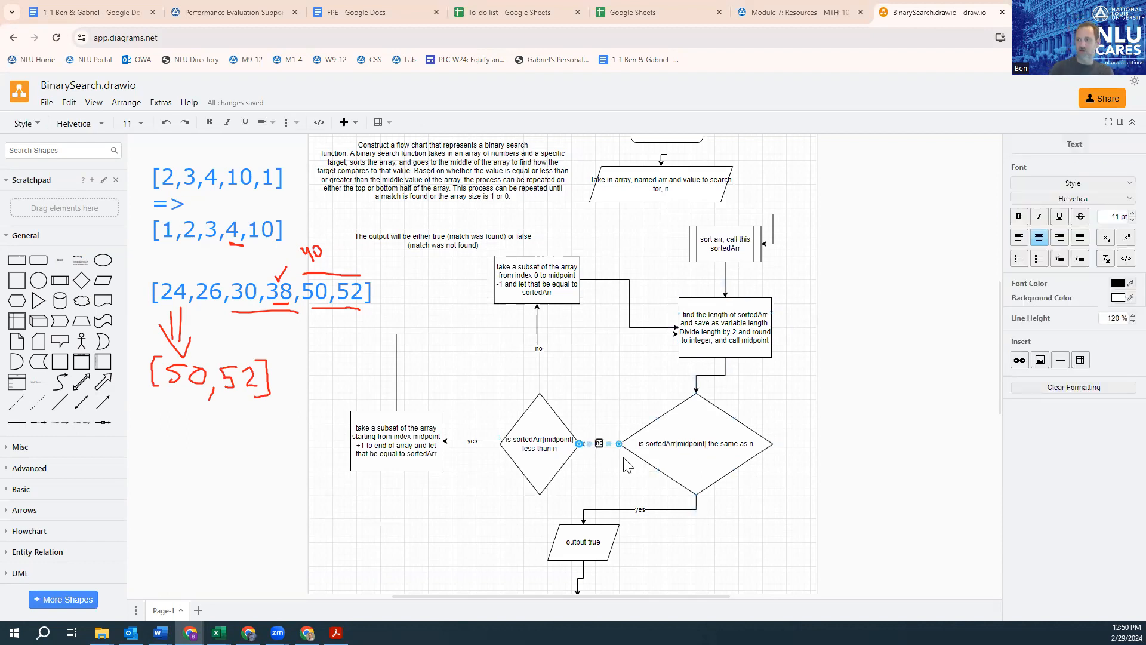
left_click(571, 399)
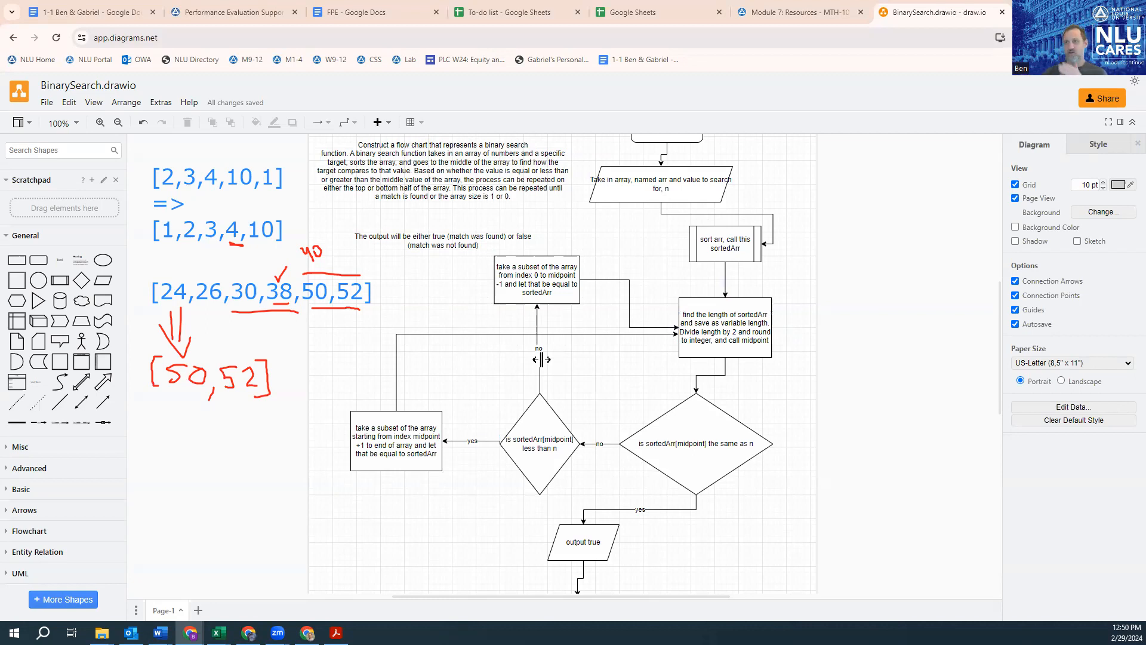
left_click(541, 276)
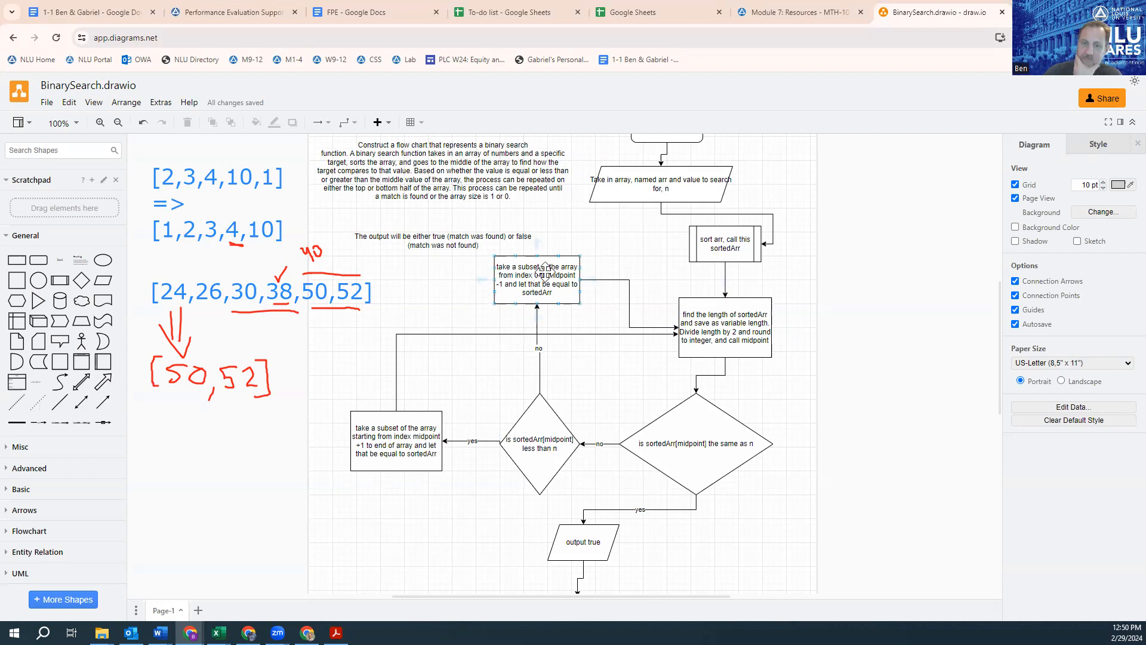
left_click(553, 400)
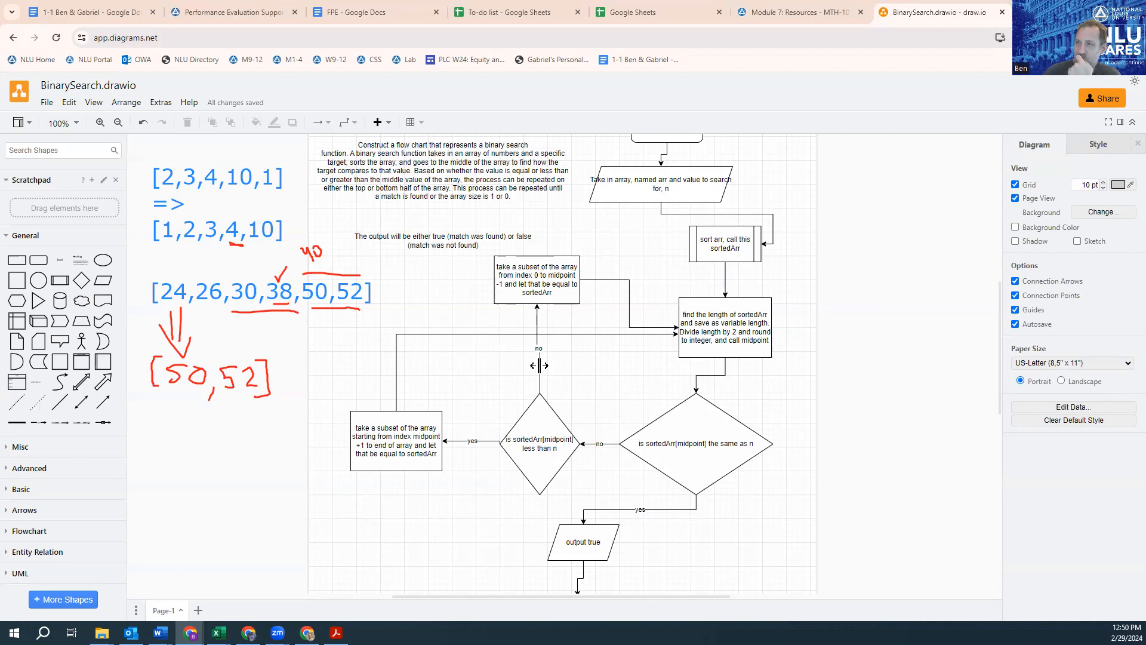
Step: Add a diamond above the "less than n" decision and label it "are there more elements past midpoint"
left_click(81, 280)
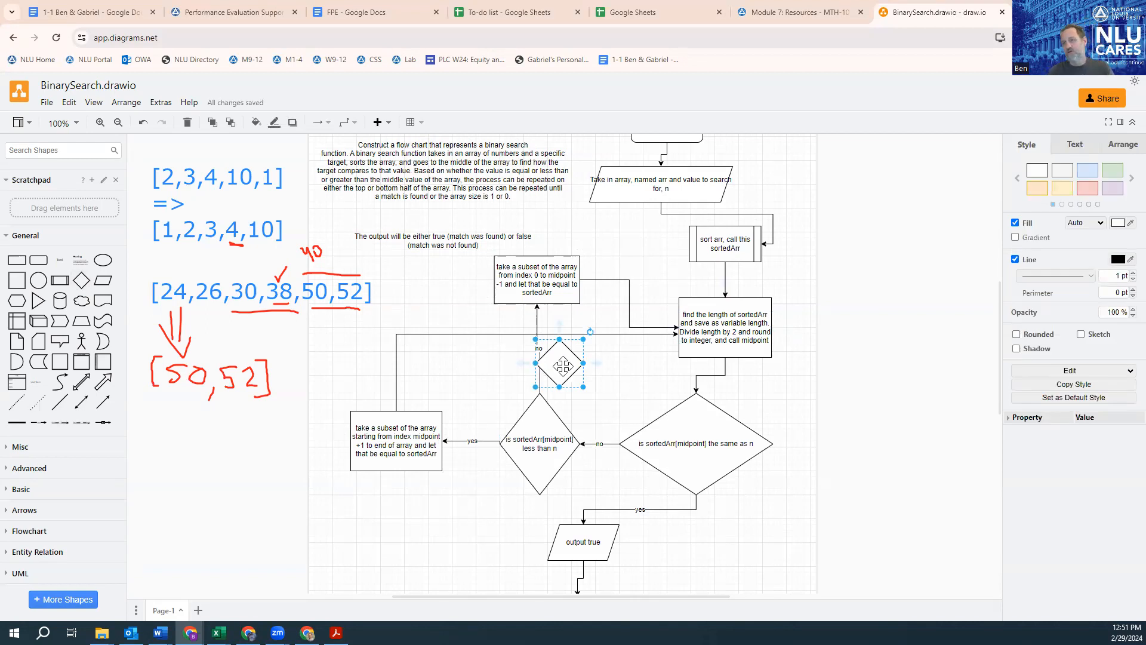
double_click(563, 365)
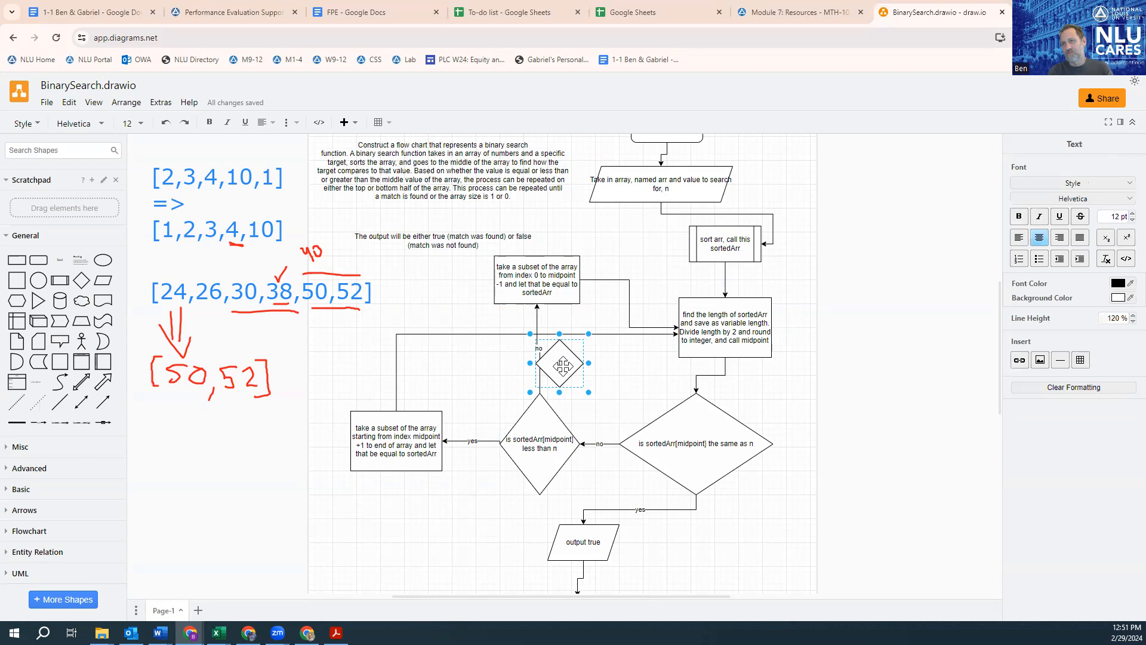
type("are there more elements pas")
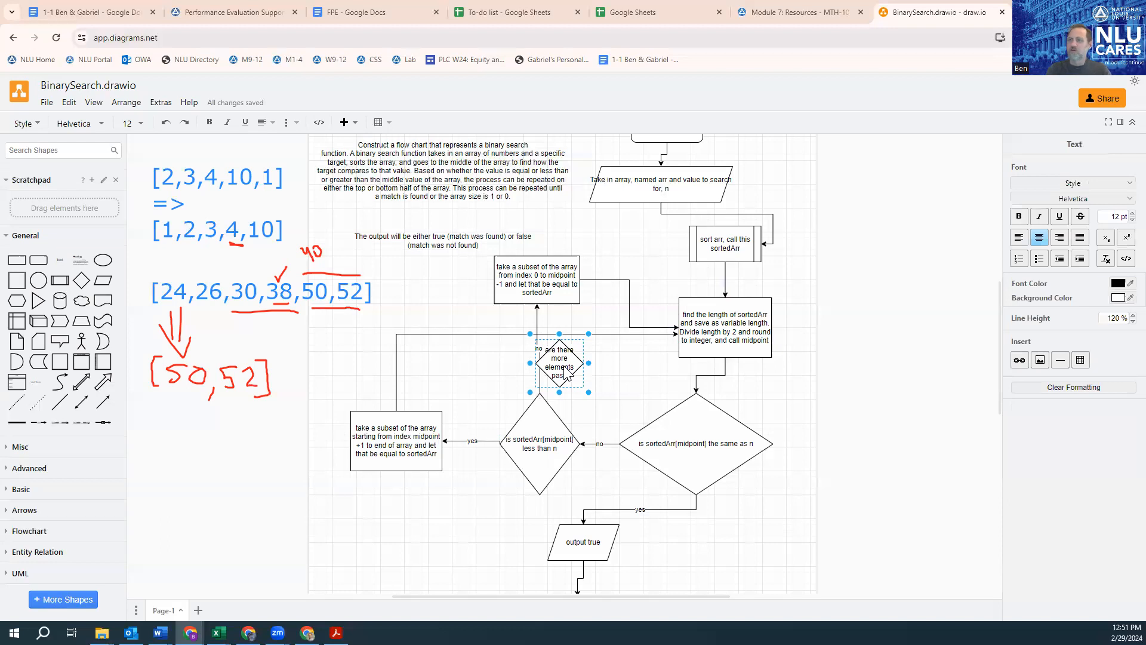
type("t midpo")
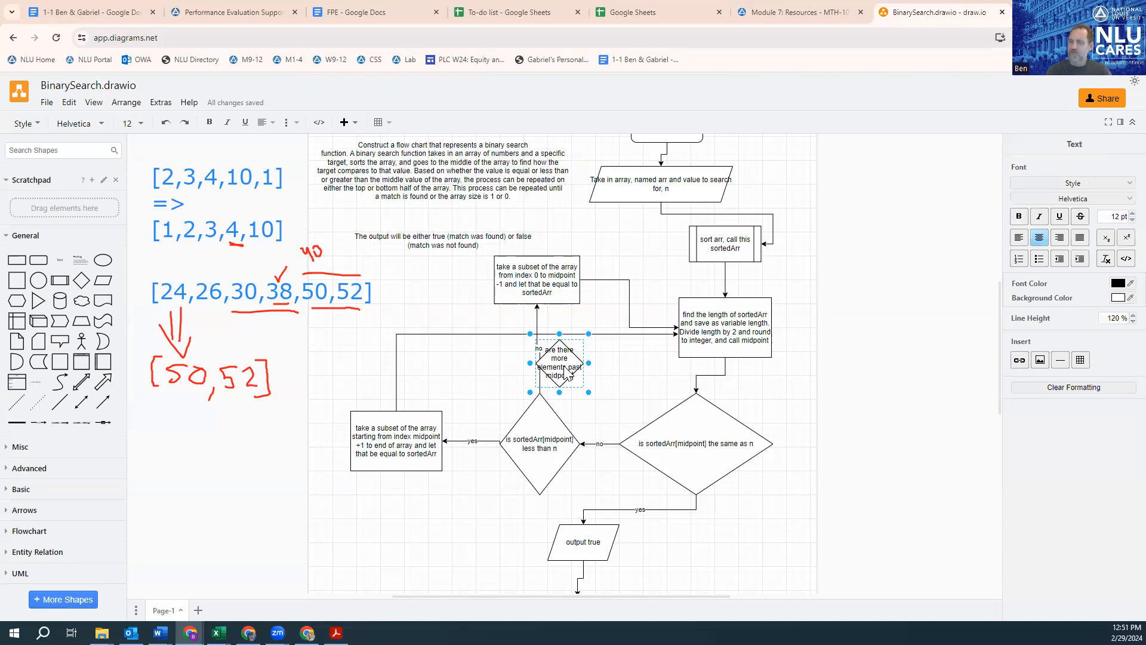
type("int")
left_click(626, 395)
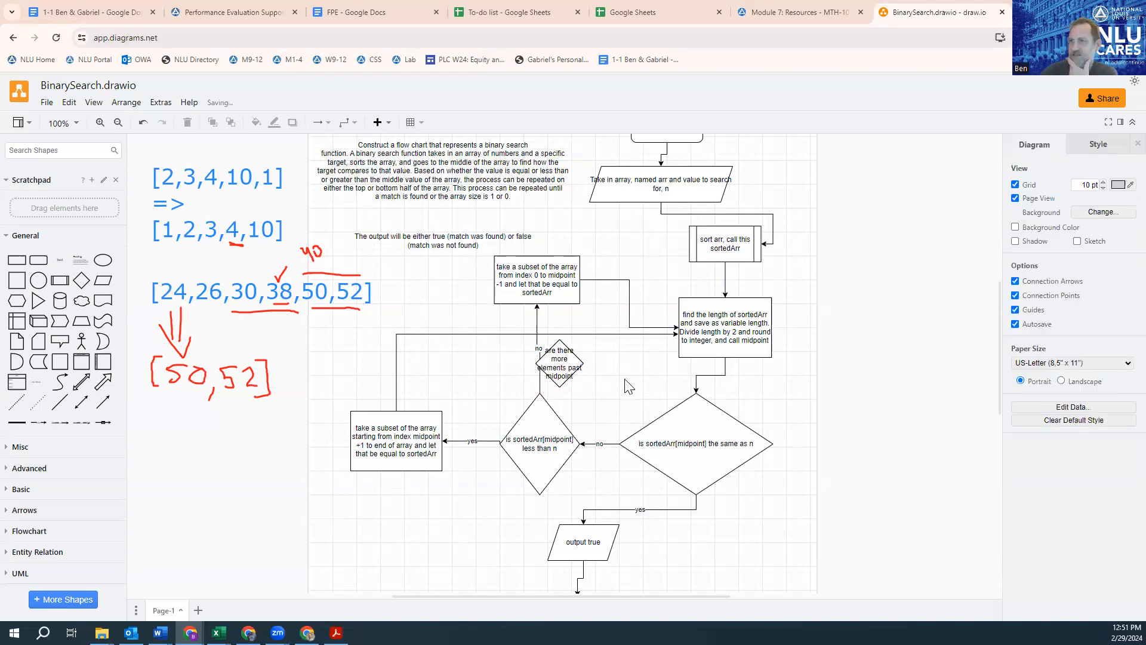
Step: Enlarge the "past midpoint" diamond beside the "less than n" decision's "no" arrow and redirect that arrow to it
left_click(576, 359)
left_click_drag(585, 362, 618, 352)
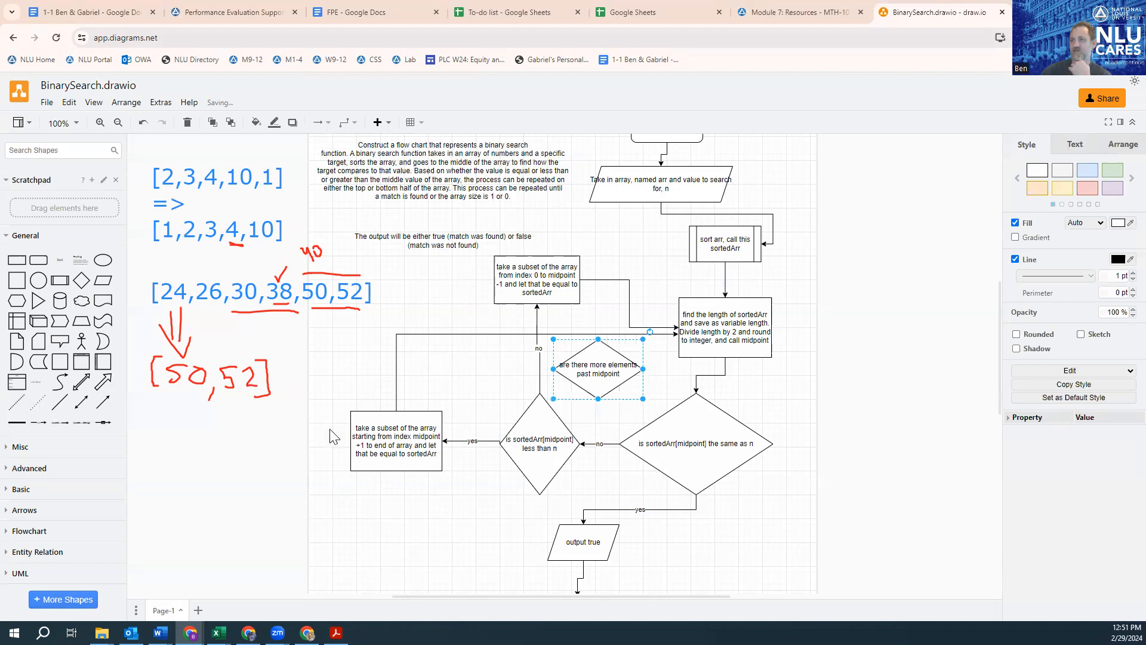
left_click(536, 315)
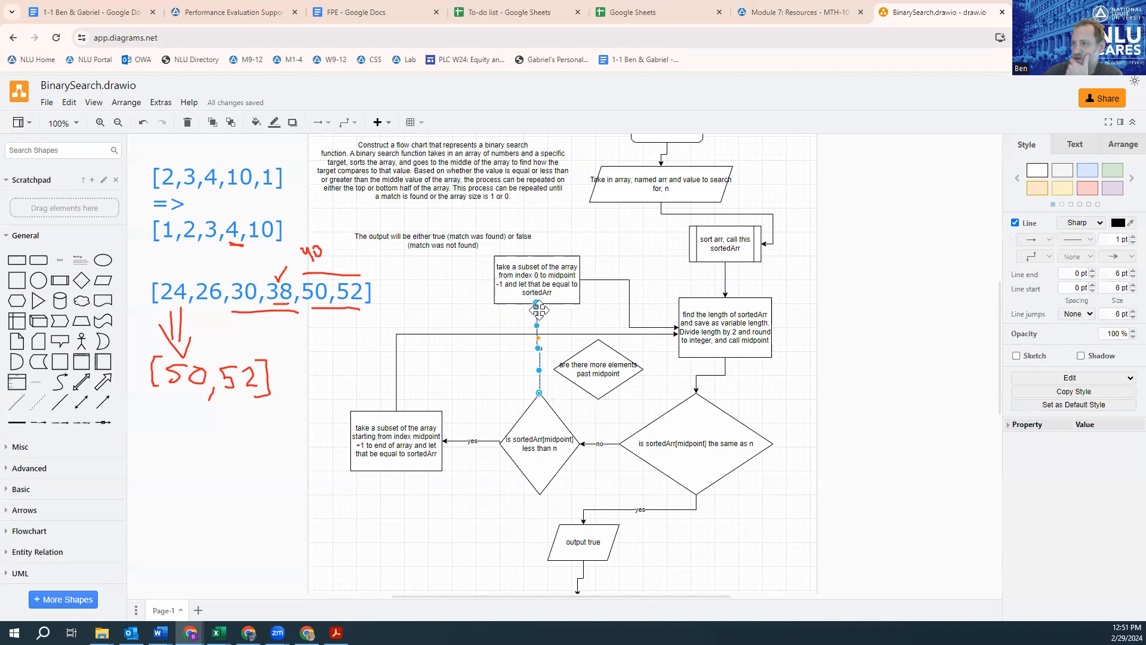
left_click_drag(537, 305, 553, 369)
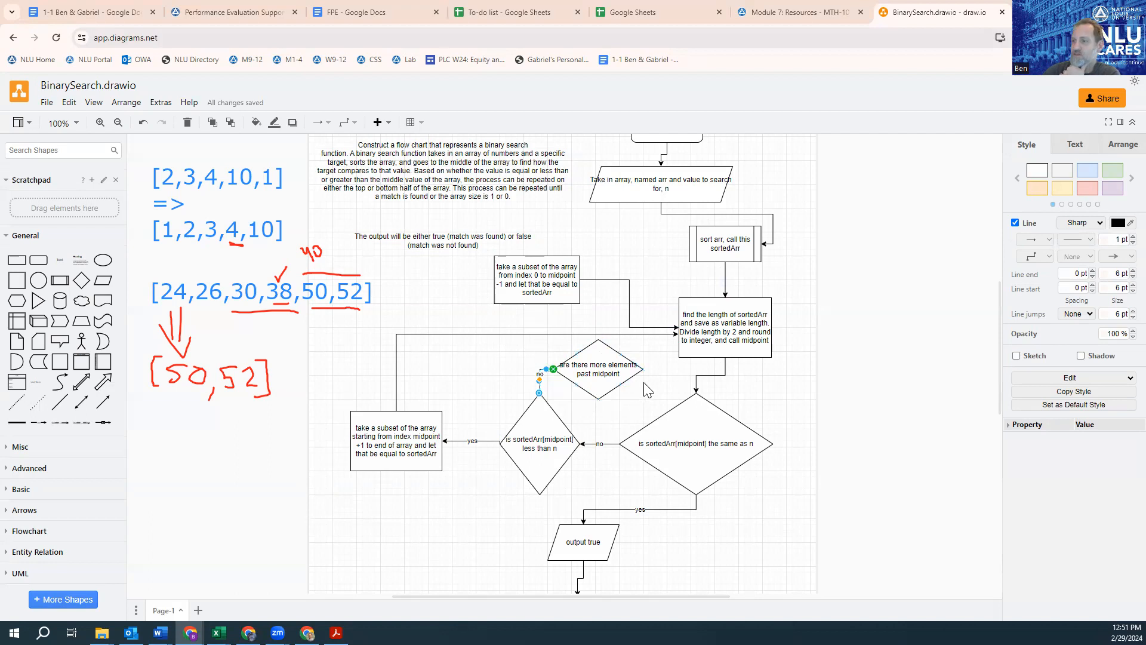
Step: Add a parallelogram labelled "output false" to the right of "output true" and connect it to End with an arrow
scroll(628, 447, "down", 1)
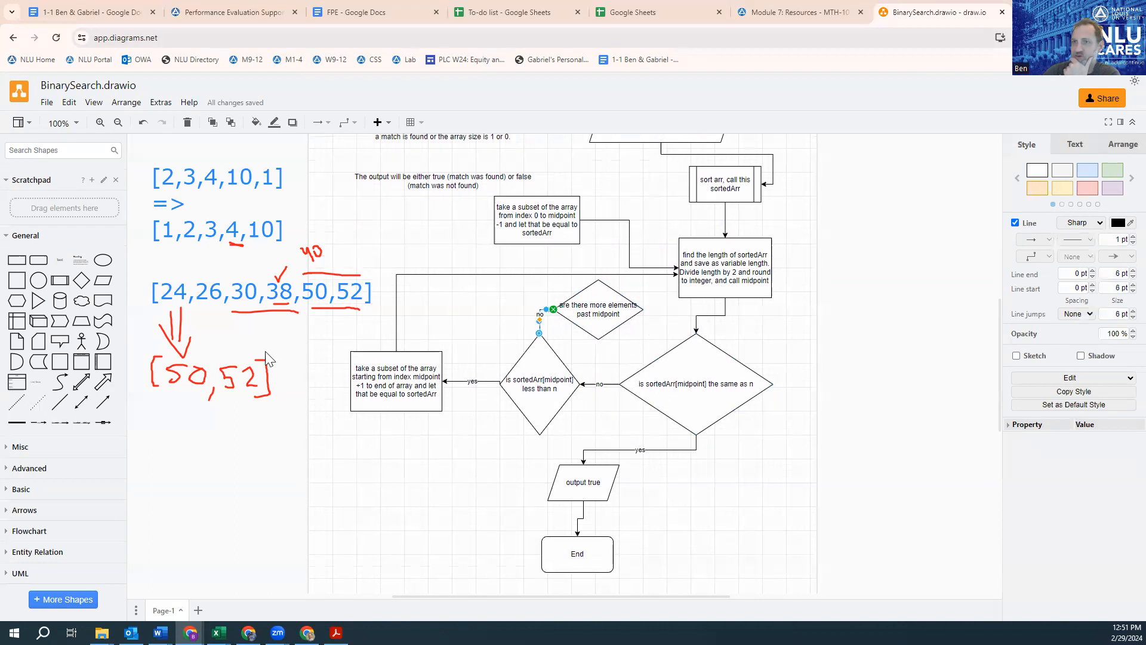
left_click(103, 280)
left_click_drag(568, 356, 741, 490)
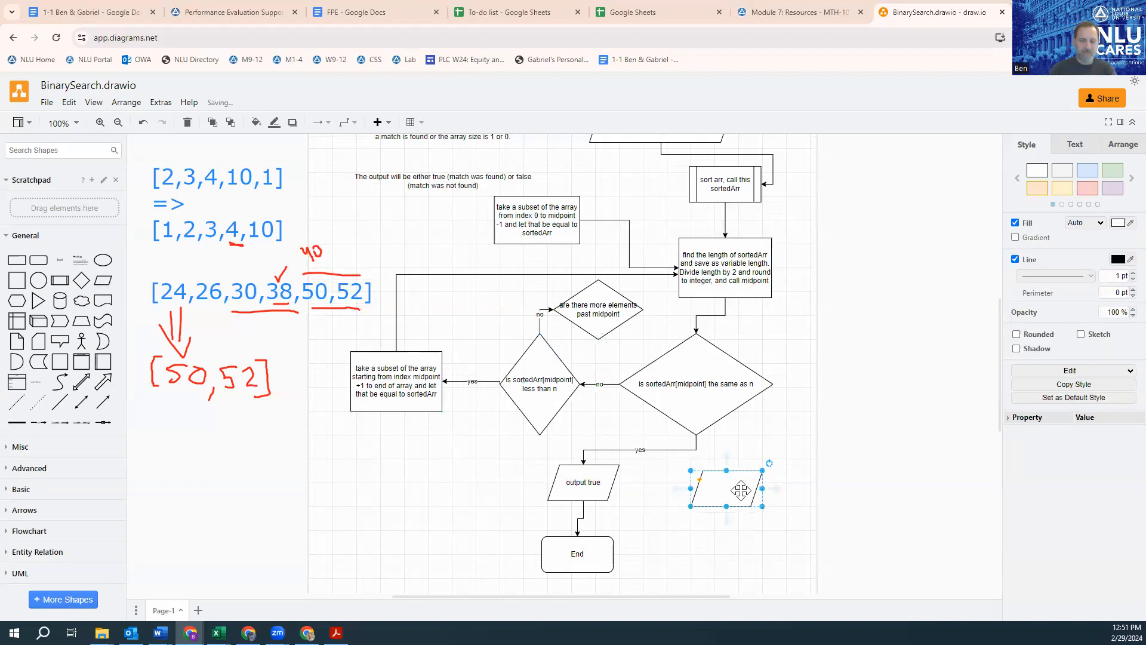
double_click(741, 490)
type("output false")
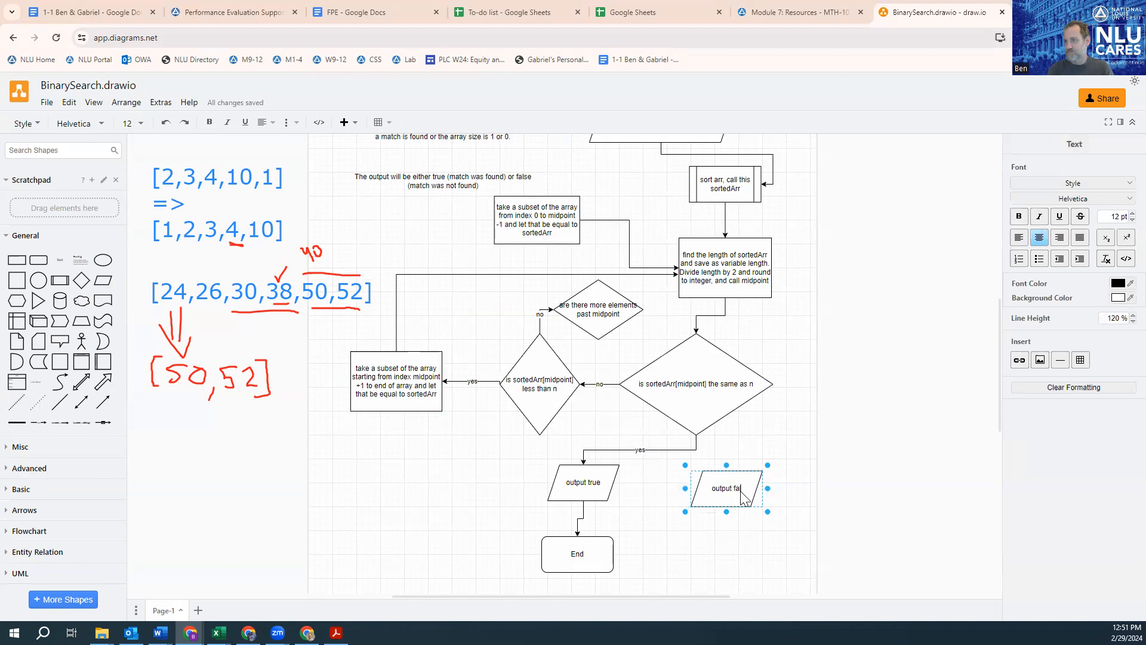
left_click(725, 523)
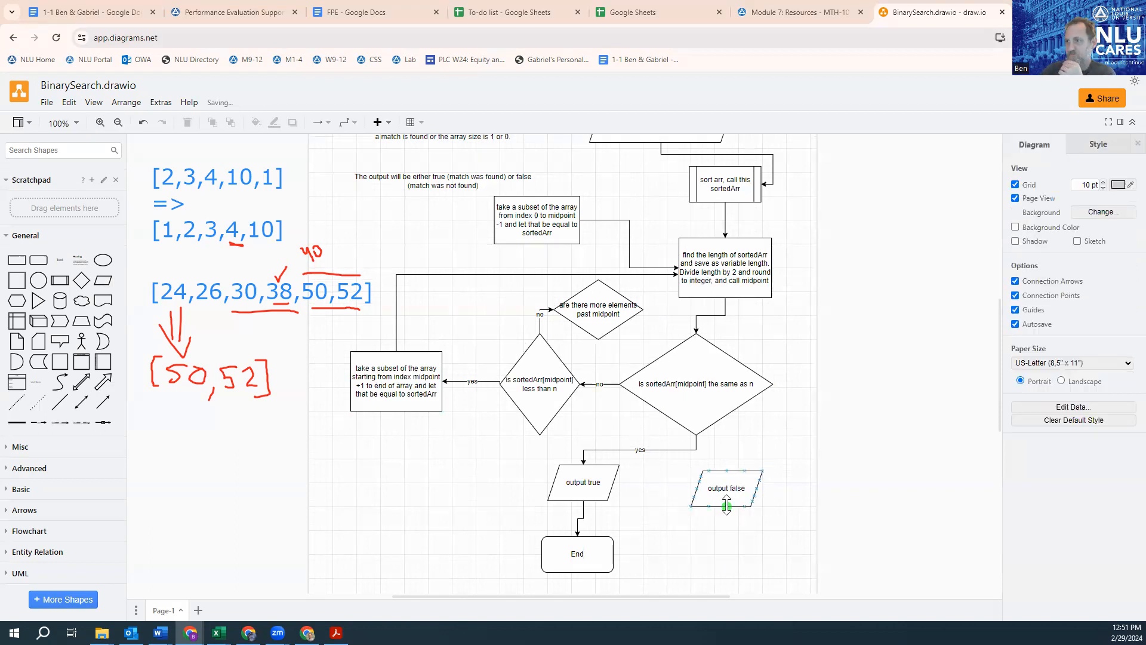
left_click(727, 506)
left_click_drag(727, 506, 612, 554)
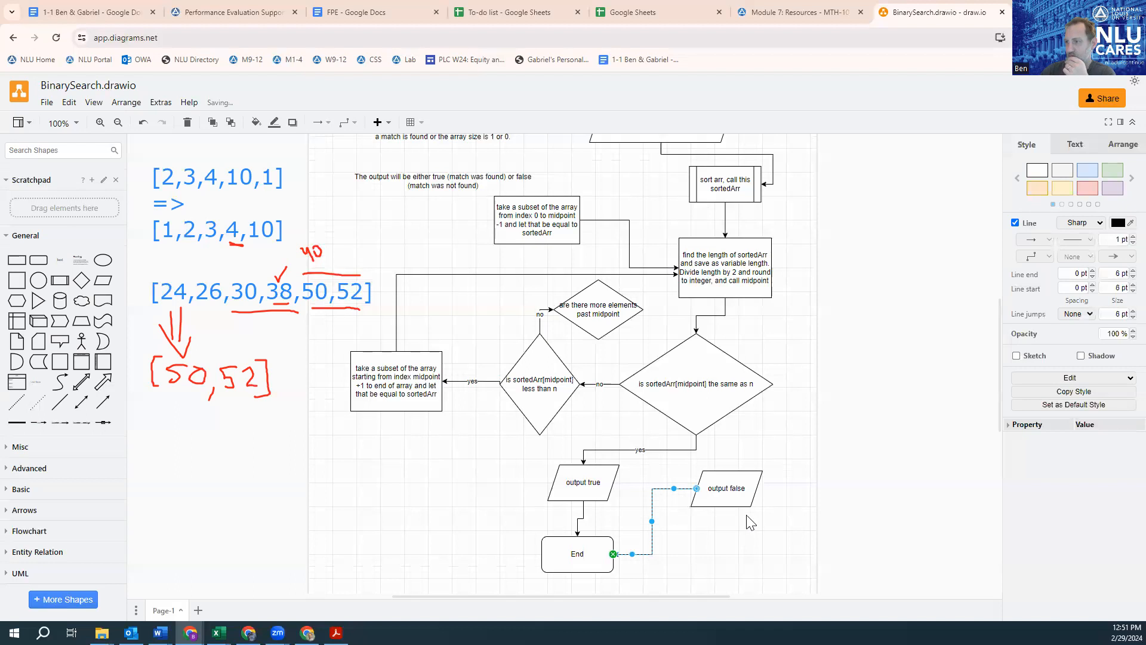
Step: Connect the "past midpoint" diamond to "output false" with an arrow labelled "no", routed around the flowchart's right side
left_click(644, 316)
left_click(635, 312)
left_click_drag(652, 309, 755, 494)
left_click_drag(752, 400, 804, 426)
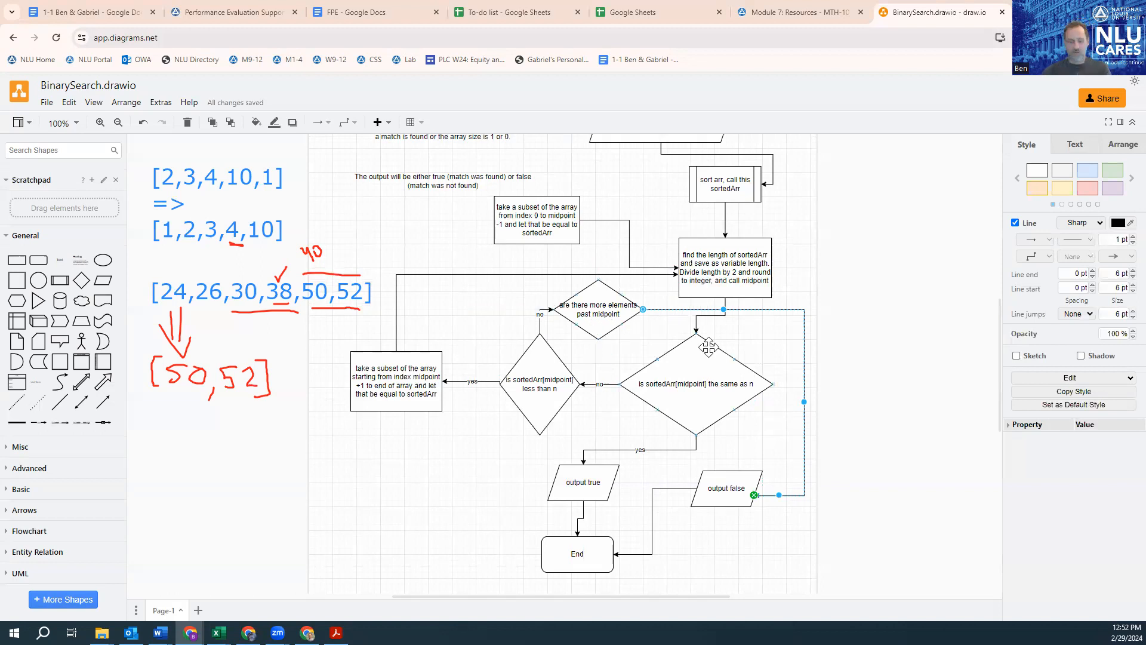
key("F2")
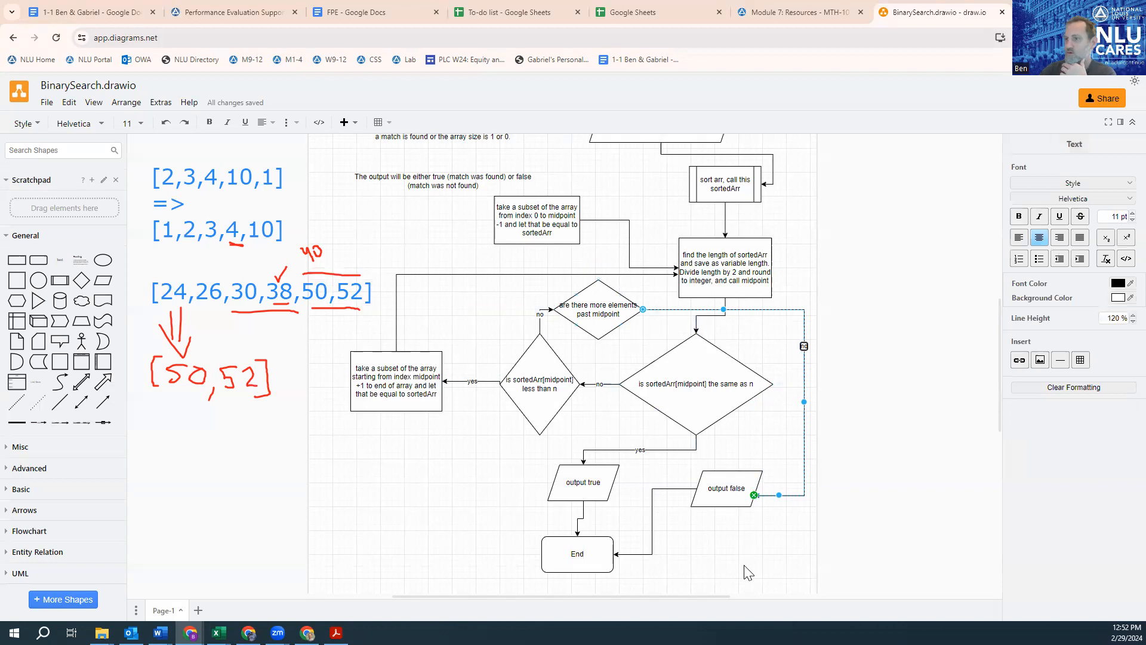
left_click(748, 572)
Step: Connect the "past midpoint" diamond to the "index 0 to midpoint -1" subset box with an arrow labelled "yes"
left_click_drag(605, 274, 537, 244)
key("F2")
type("yes")
left_click(418, 239)
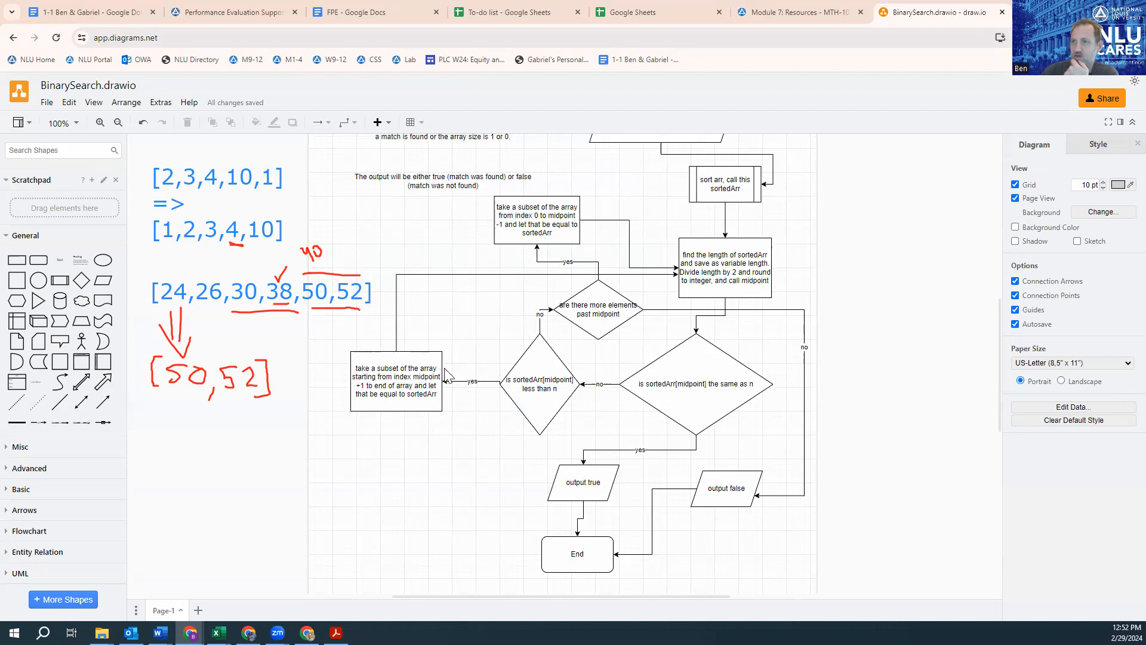
Step: Move the "midpoint +1 to end of array" subset box higher to free space beside the "less than n" diamond
left_click_drag(408, 351, 419, 266)
left_click_drag(419, 354, 416, 280)
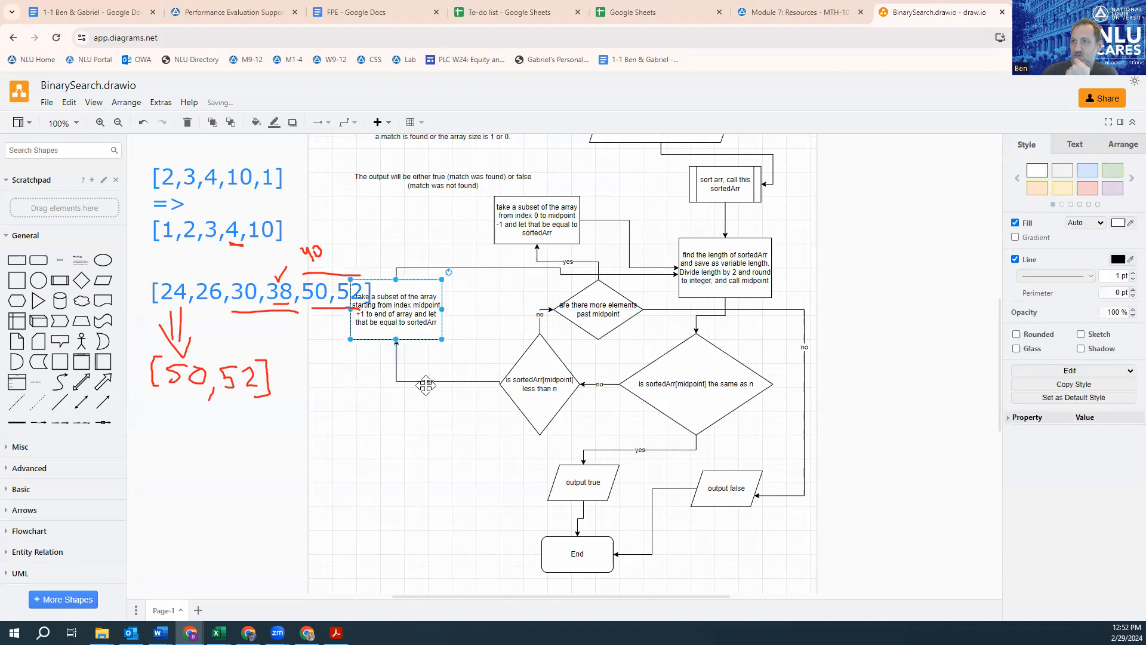
left_click(448, 380)
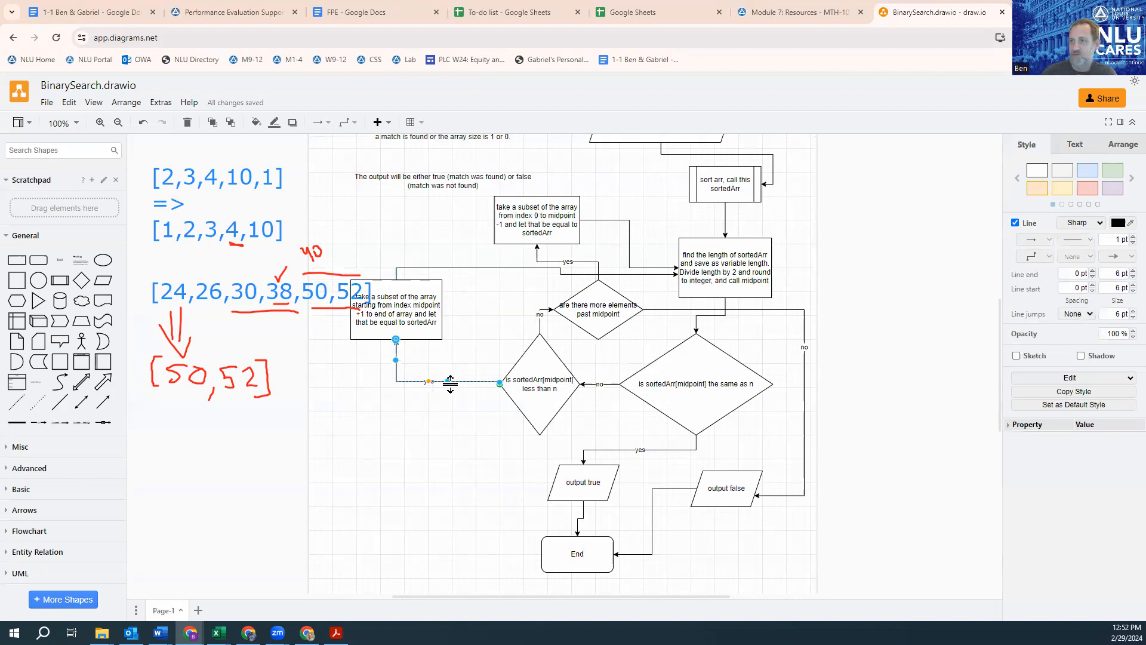
Step: Add a widened diamond below the "midpoint +1" subset box and label it "are there more elements before the midpoint"
left_click(89, 284)
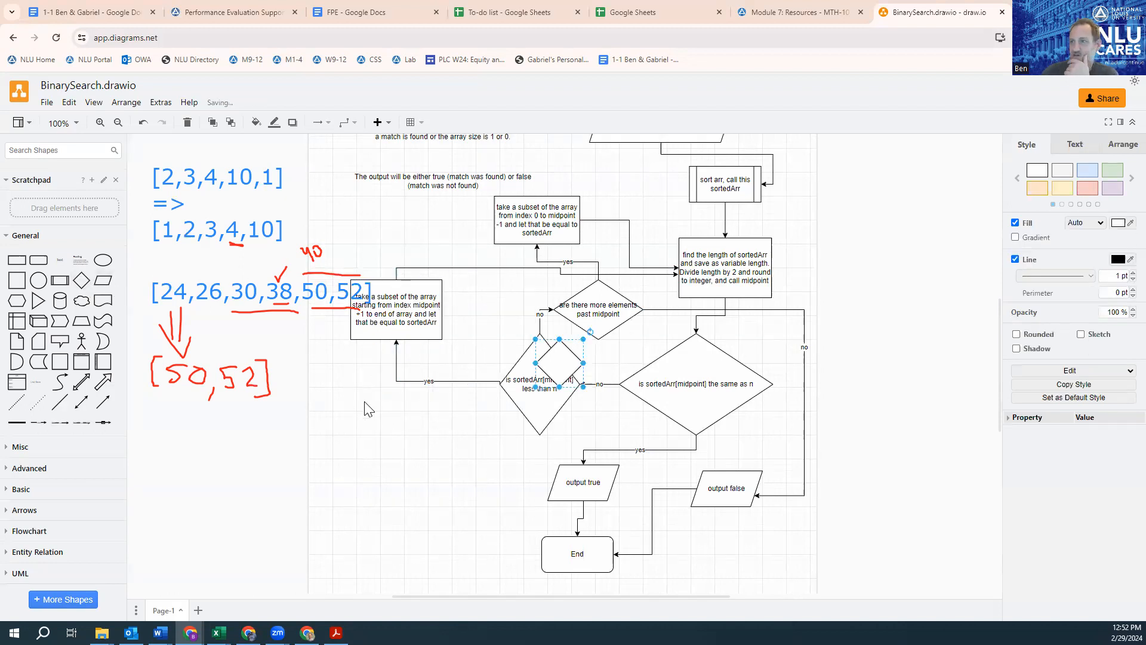
left_click_drag(563, 353, 471, 422)
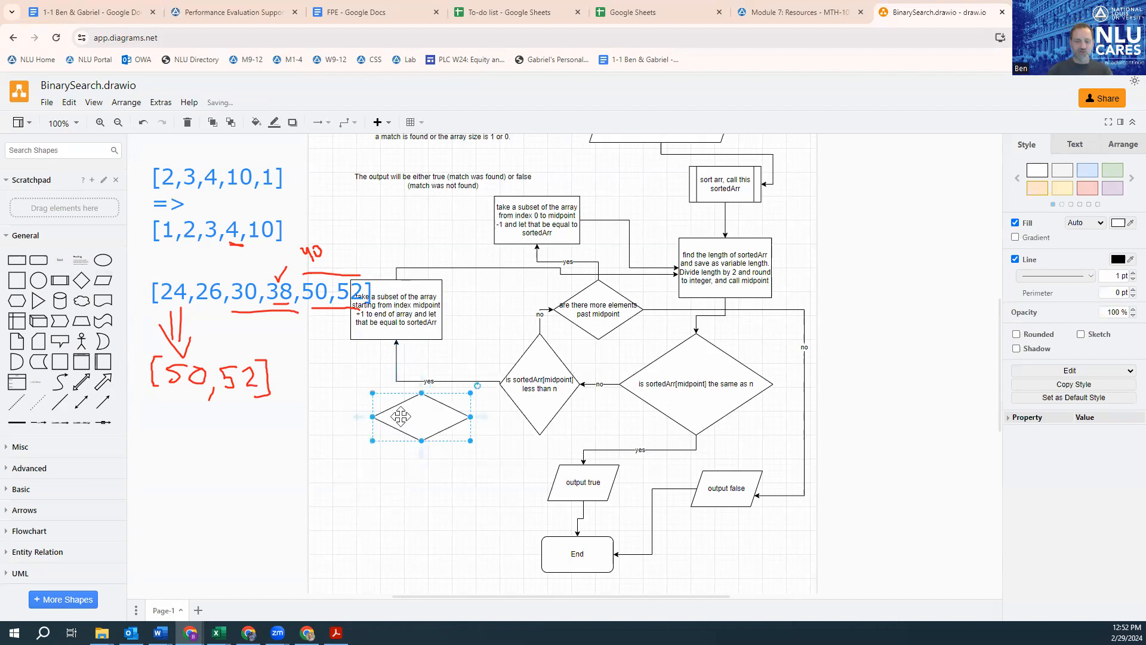
type("i")
type("re there more elements befo")
type("re the midpoint")
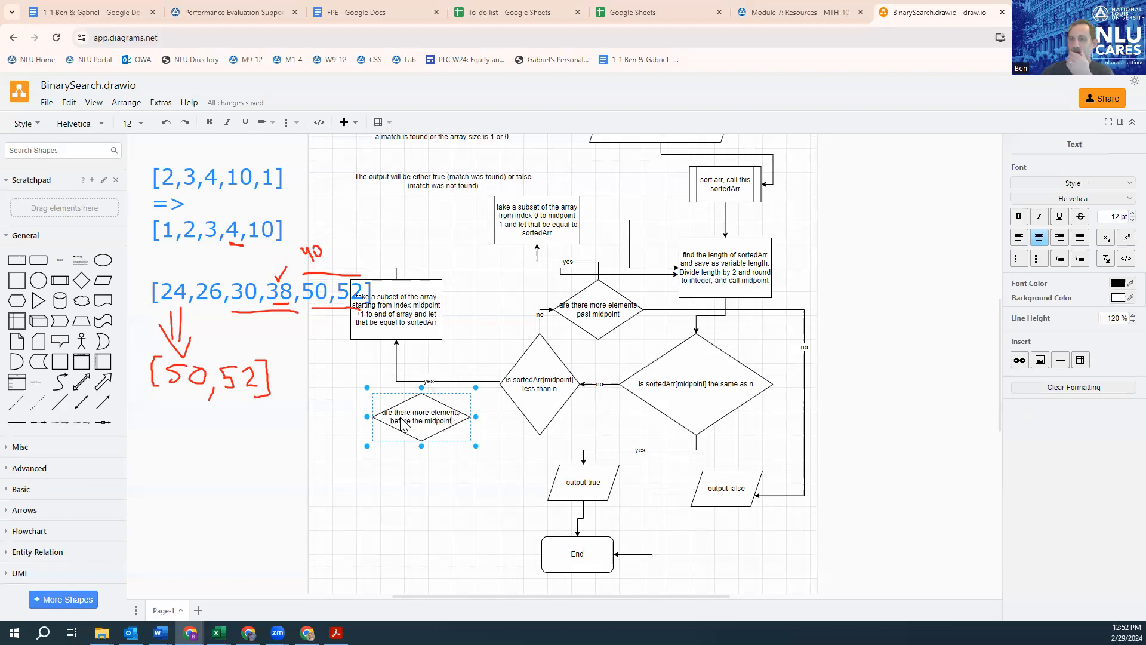
Step: Redirect the "yes" arrow of the "less than n" diamond to the "before the midpoint" diamond
left_click(452, 379)
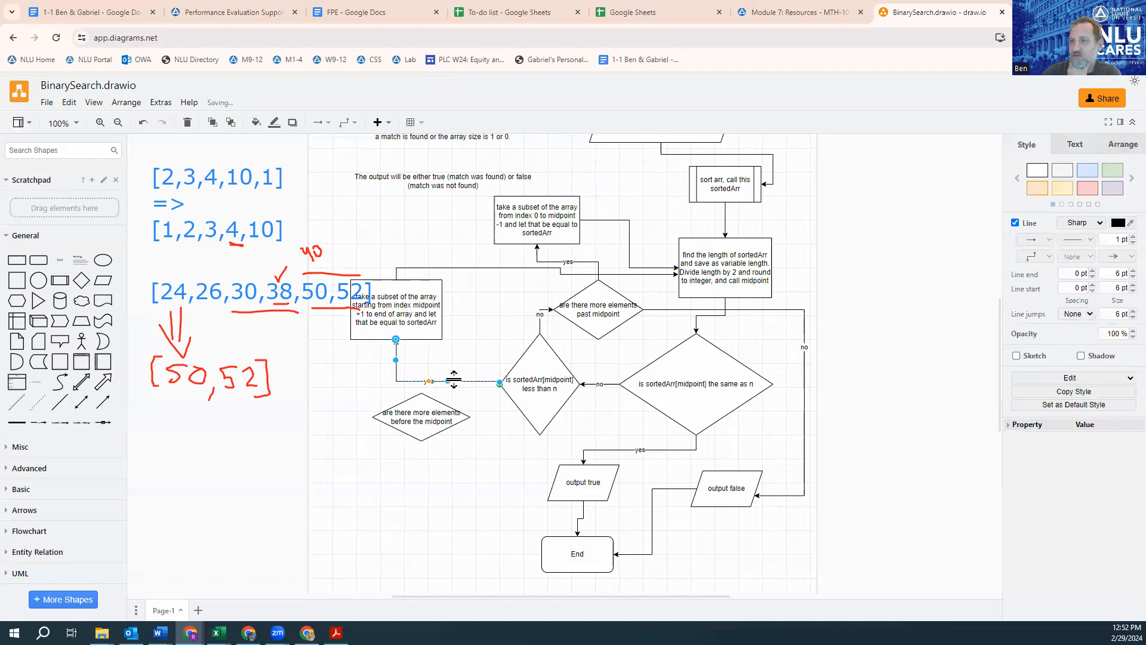
left_click_drag(396, 339, 475, 422)
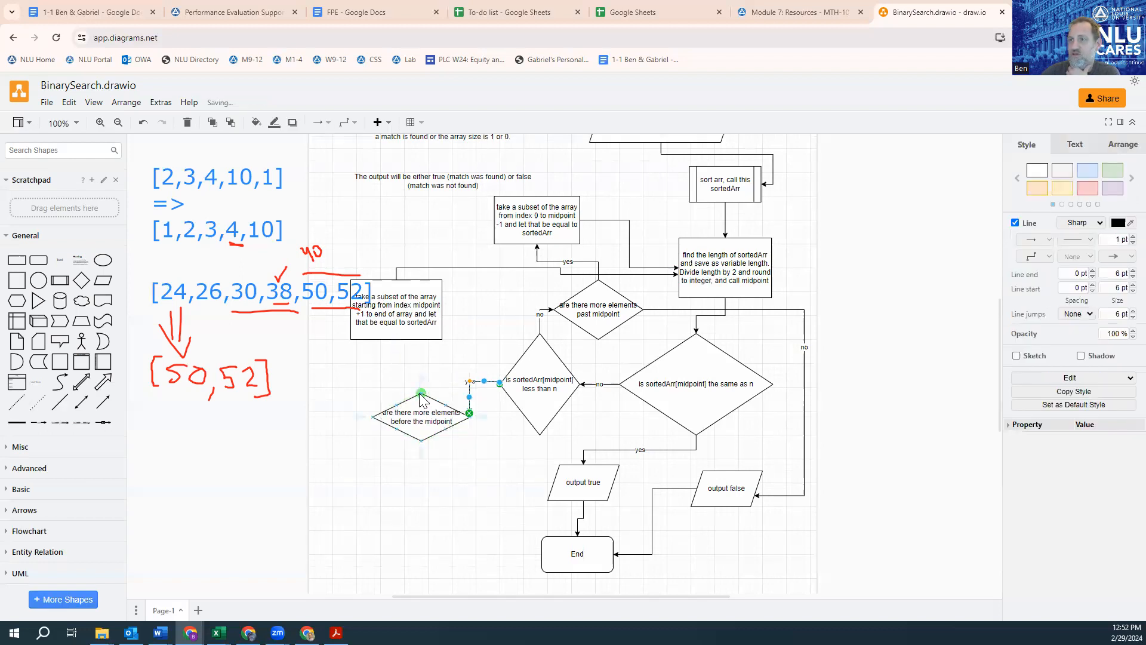
left_click(413, 449)
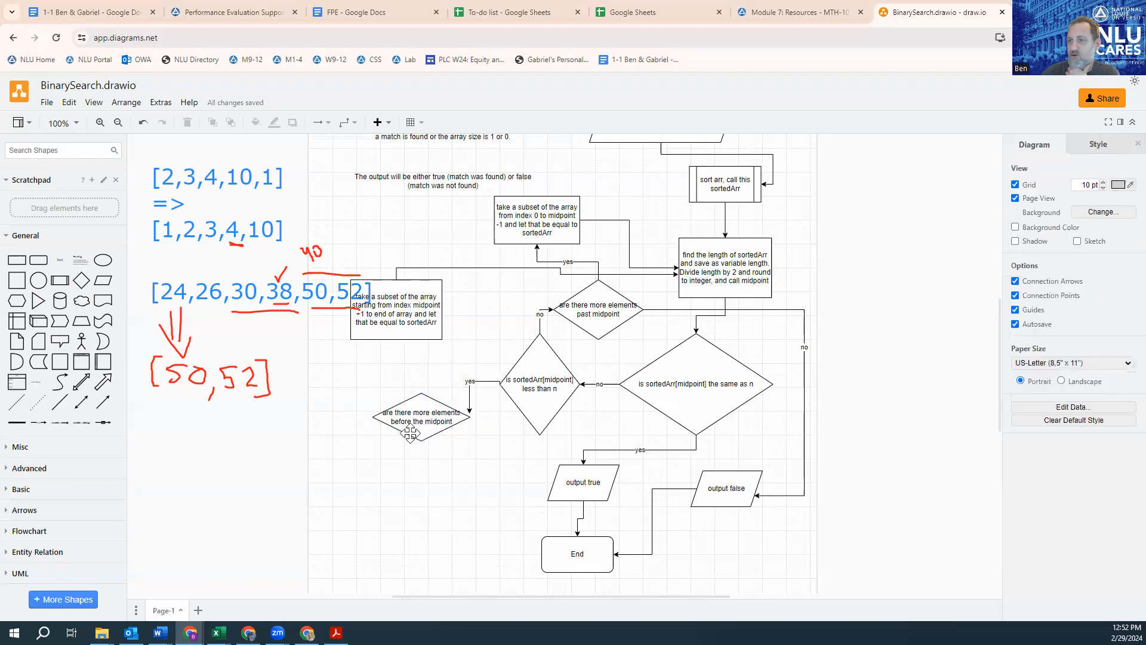
Step: Connect the "before the midpoint" diamond to "output false" with an arrow
left_click(421, 441)
left_click_drag(422, 459, 736, 469)
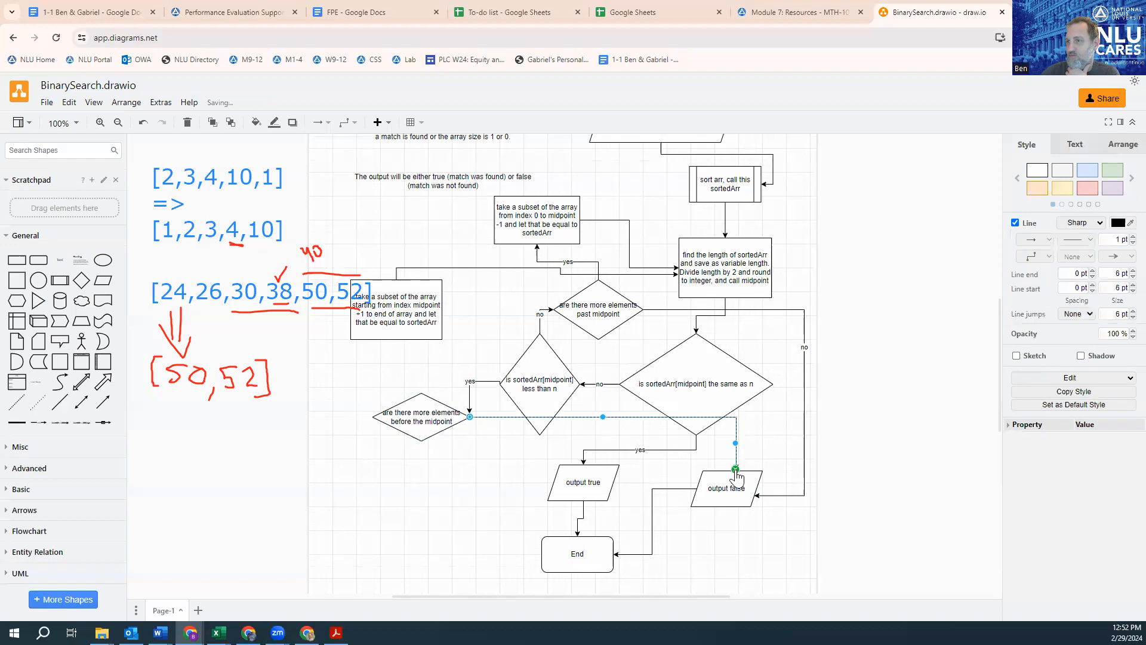
Step: Connect the "before the midpoint" diamond to the "midpoint +1 to end of array" subset box with an arrow labelled "yes"
mouse_move(422, 385)
left_click_drag(422, 386, 396, 339)
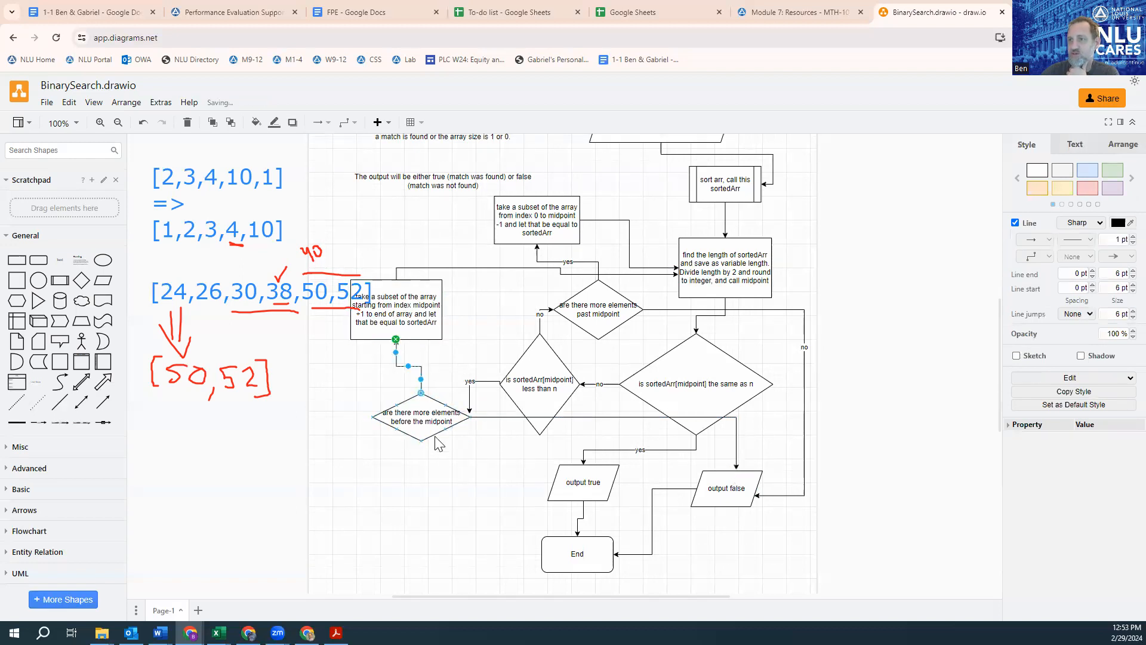
double_click(410, 365)
type("yes")
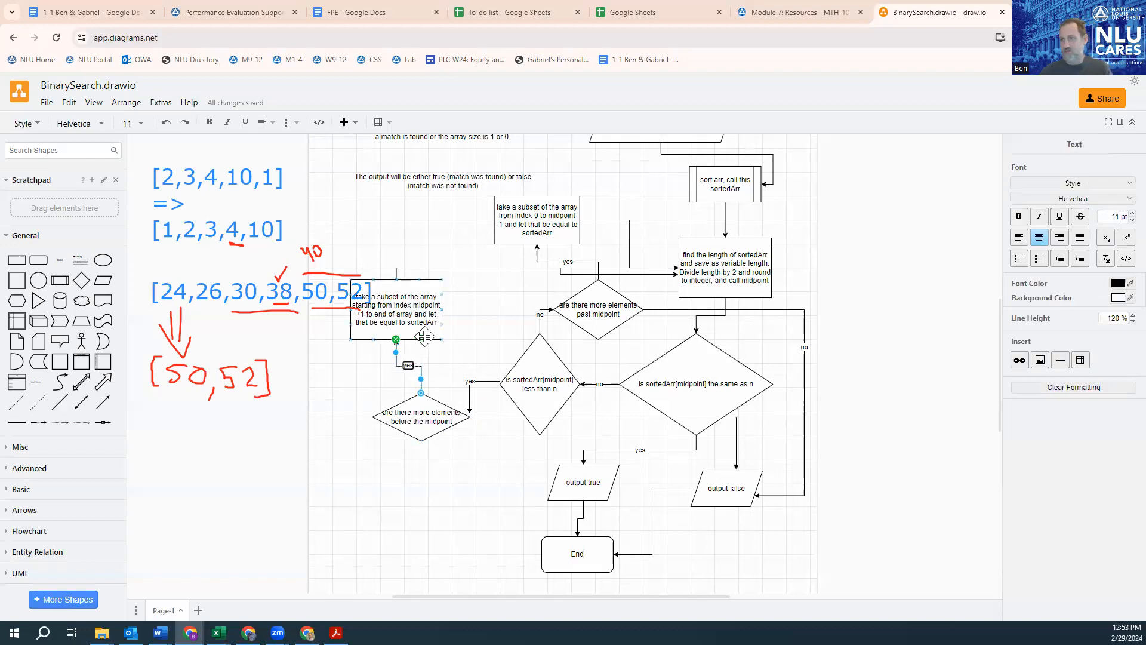
left_click(610, 416)
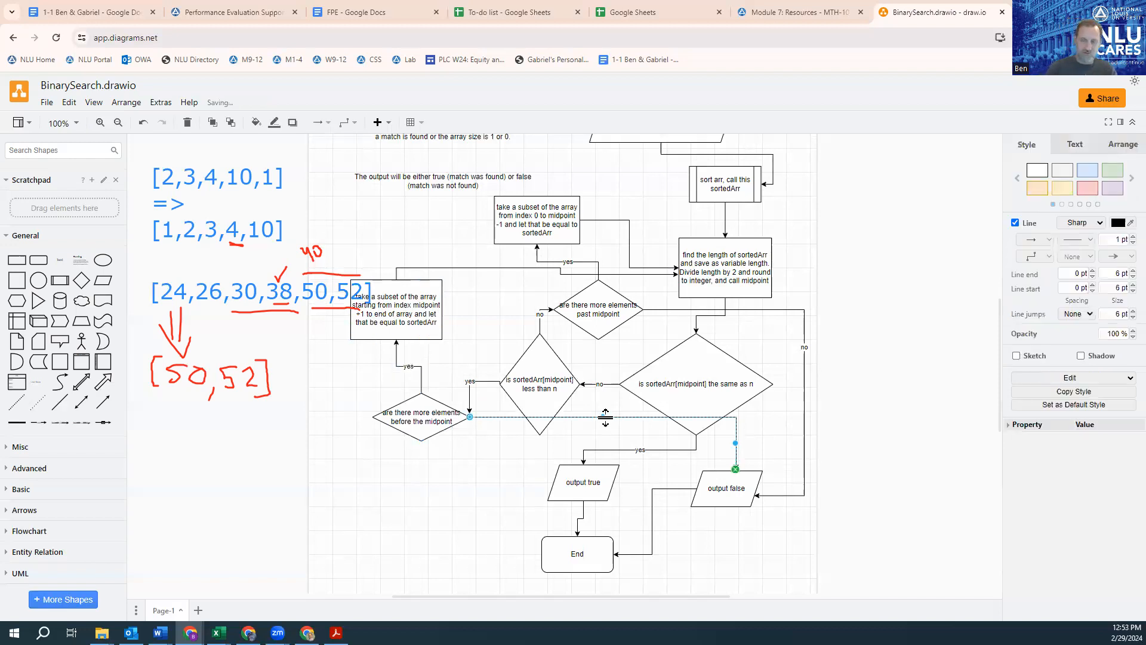
Step: Label the arrow from the "before the midpoint" diamond to "output false" as "no"
double_click(605, 416)
type("no")
left_click(465, 498)
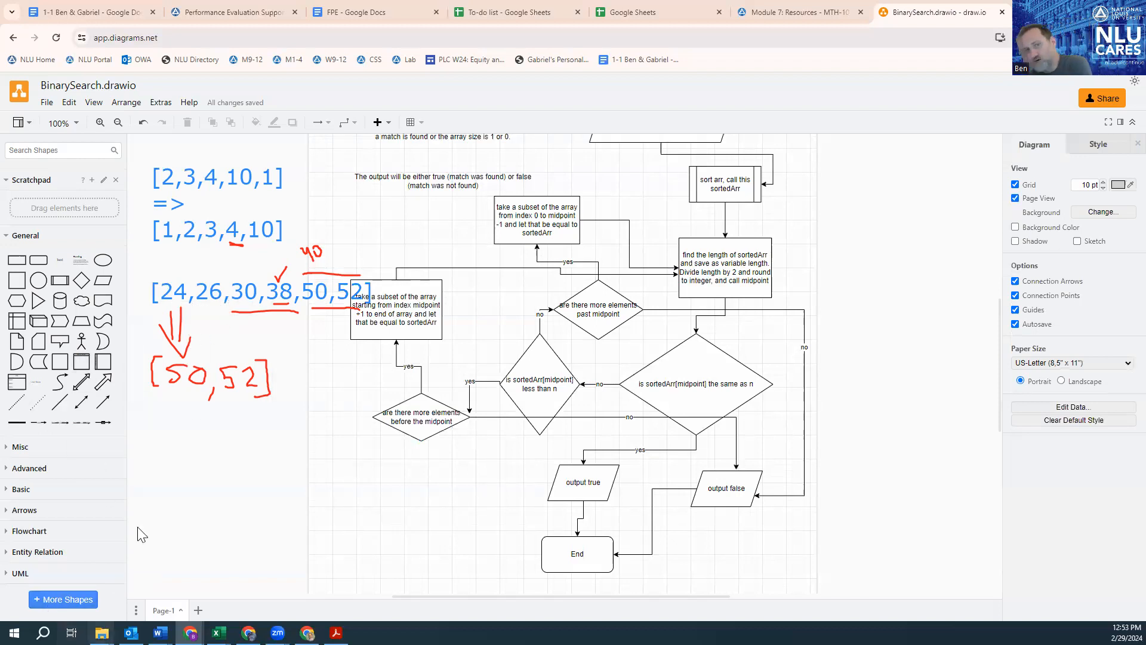
Step: Clear the existing screen annotations and write a new text annotation "[2,5,12,16,19,46,94,112,123,145,287,1018]" beside the flowchart
left_click(124, 397)
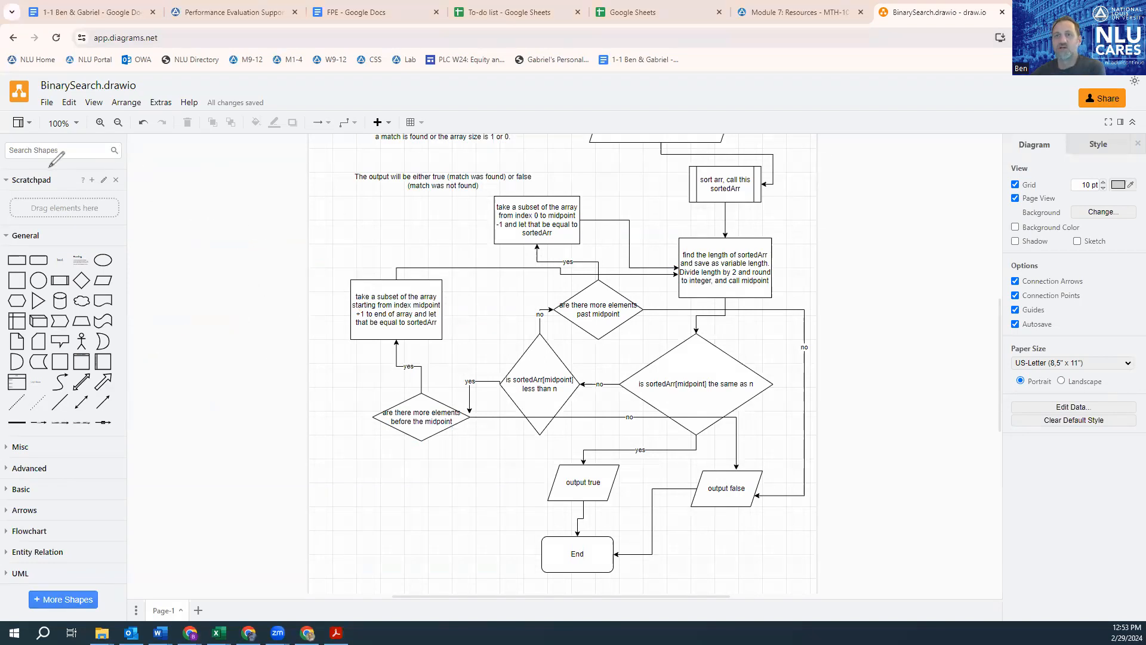
left_click(143, 171)
type("[")
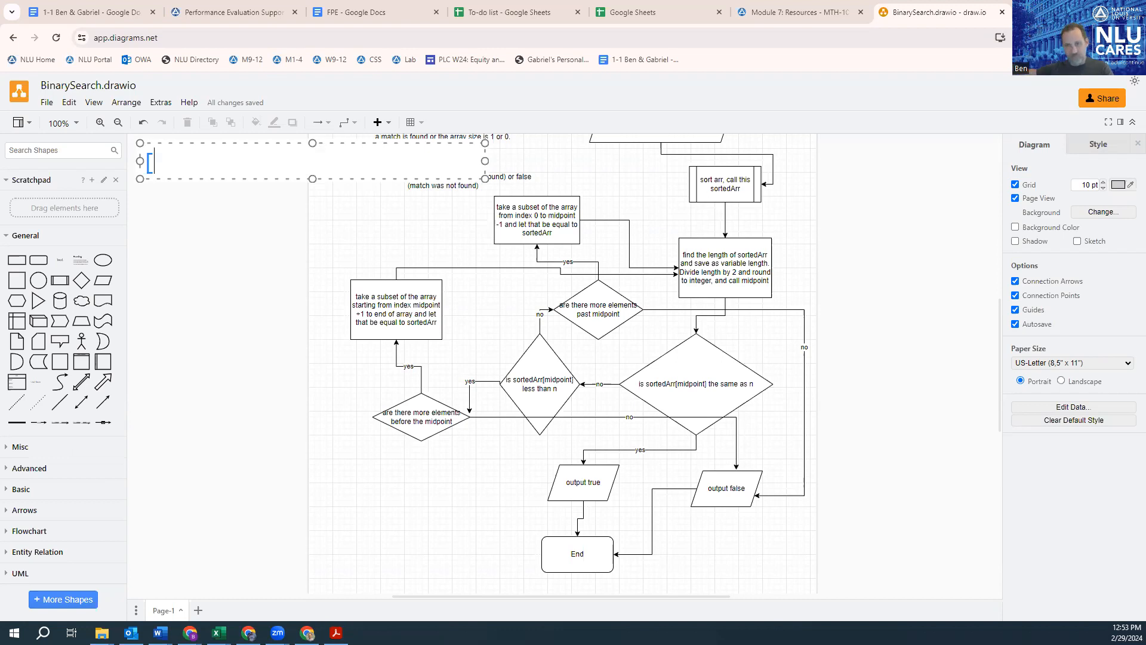
type("2,5,12,16,")
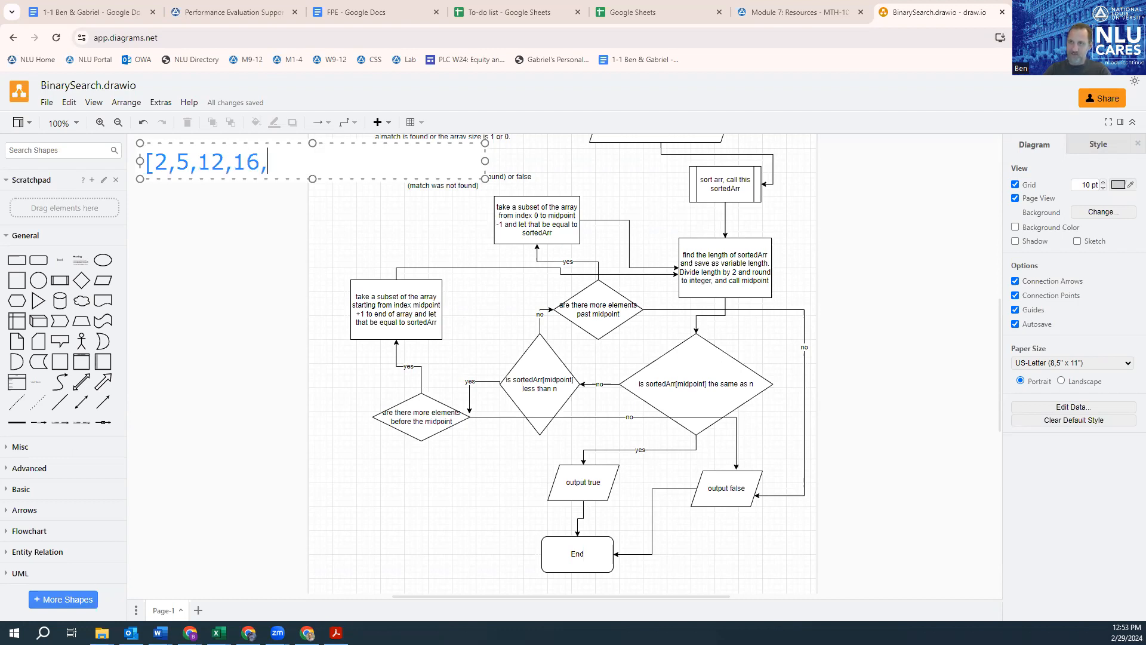
type("19,46,94,112")
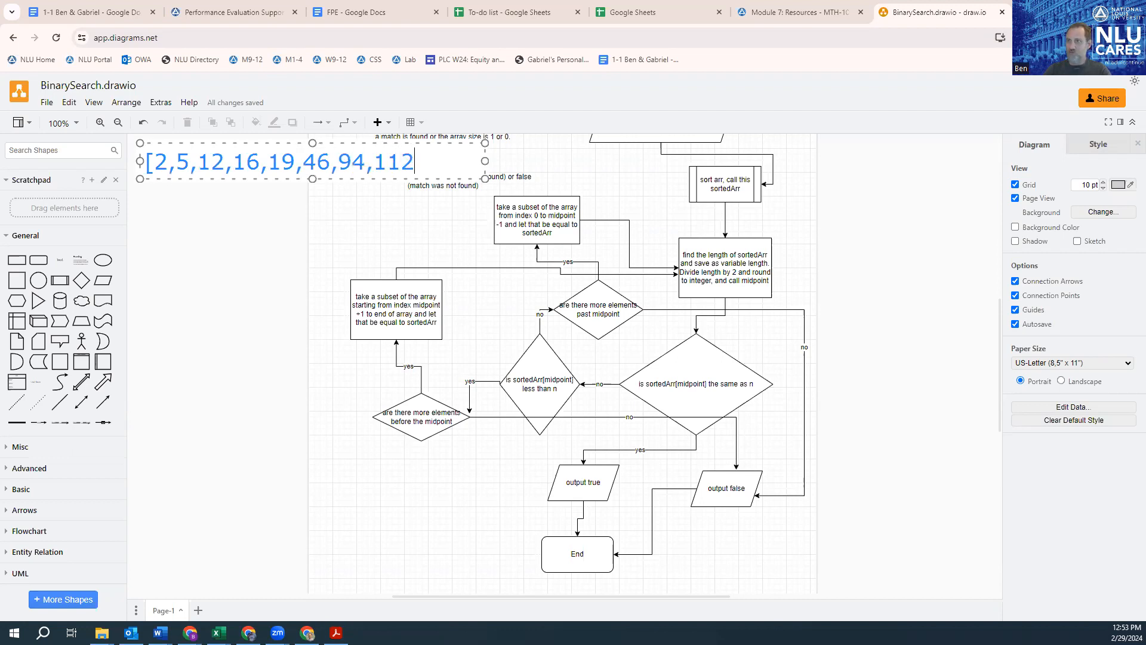
type(",123,145,287,")
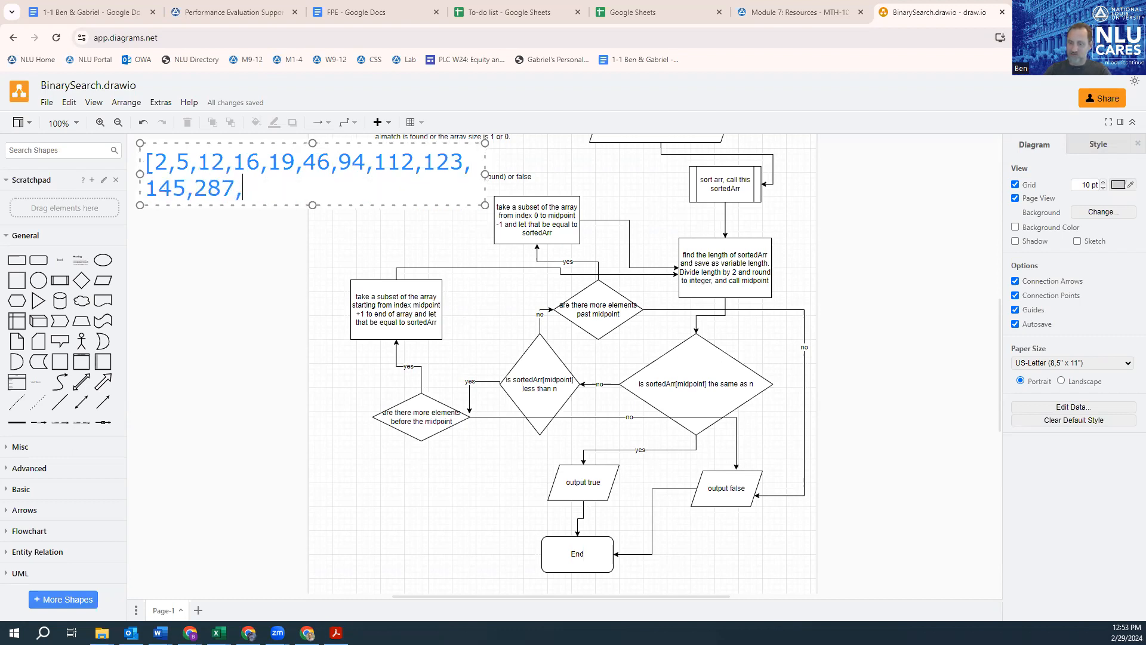
type("1018")
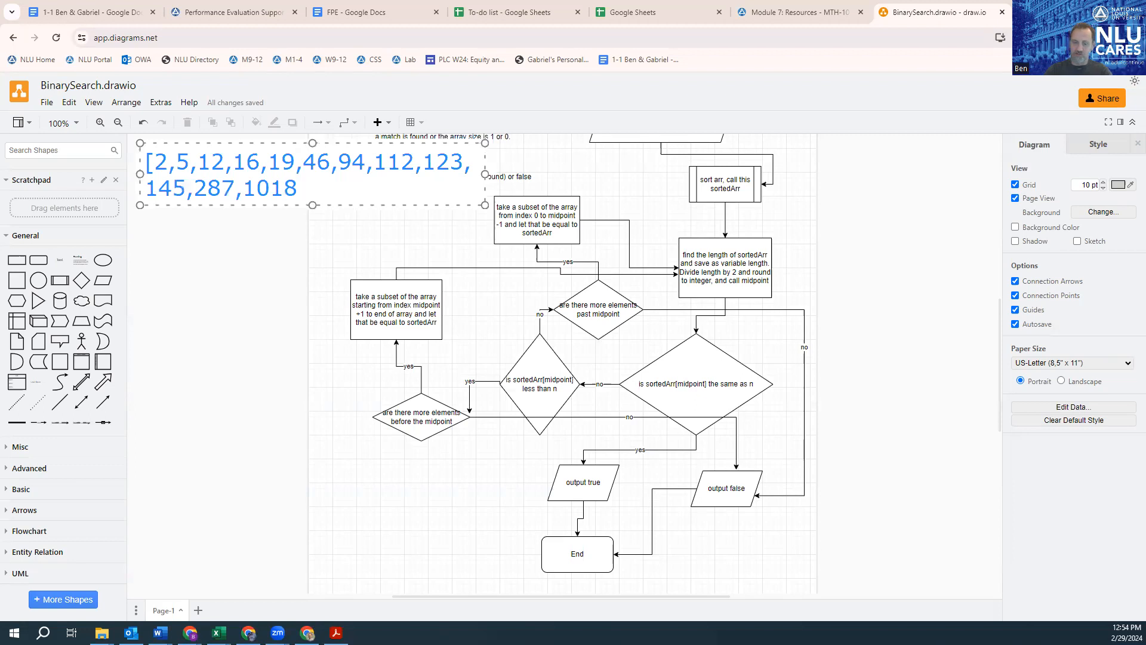
type("]")
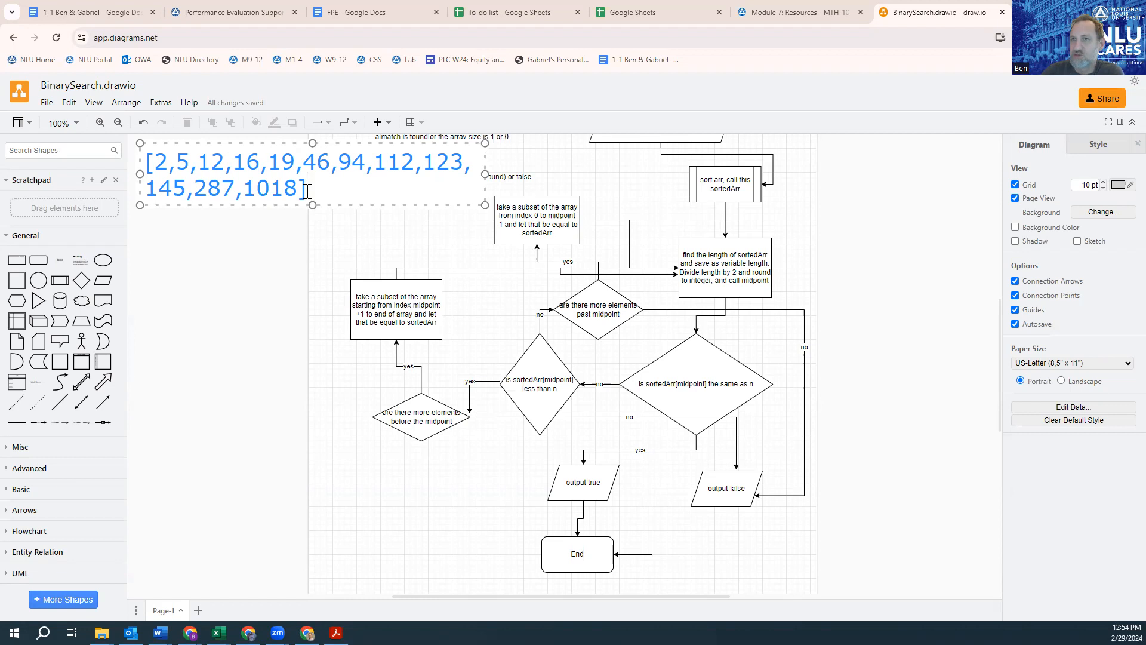
Step: Prefix the array in the text annotation with "sortedArr ="
key("Return")
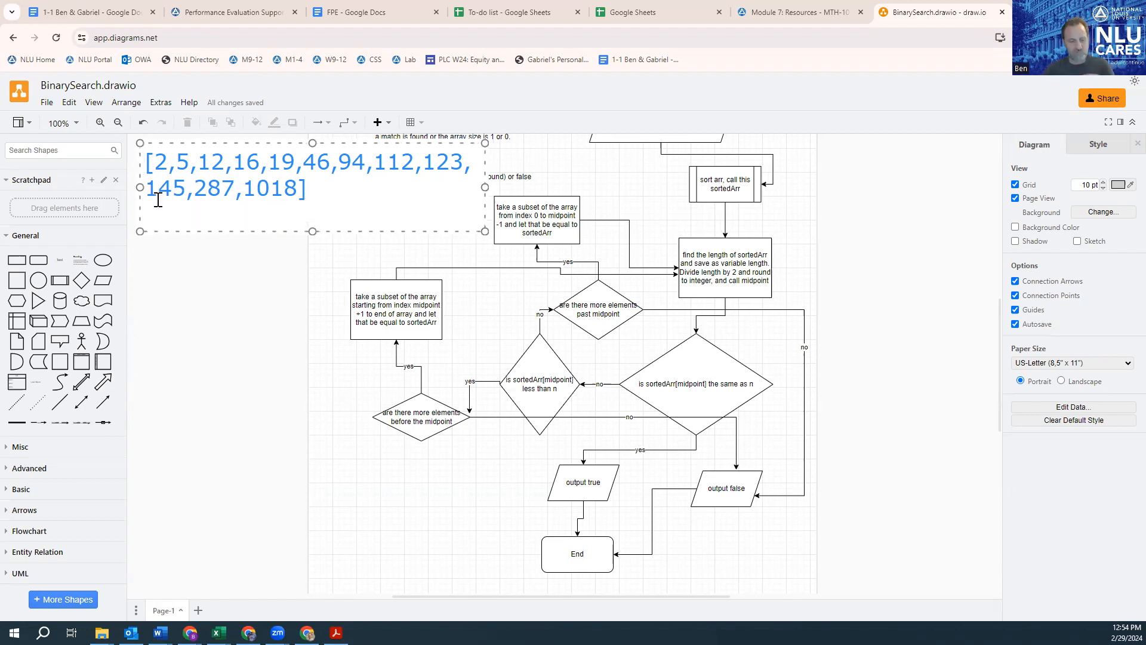
type("sorted")
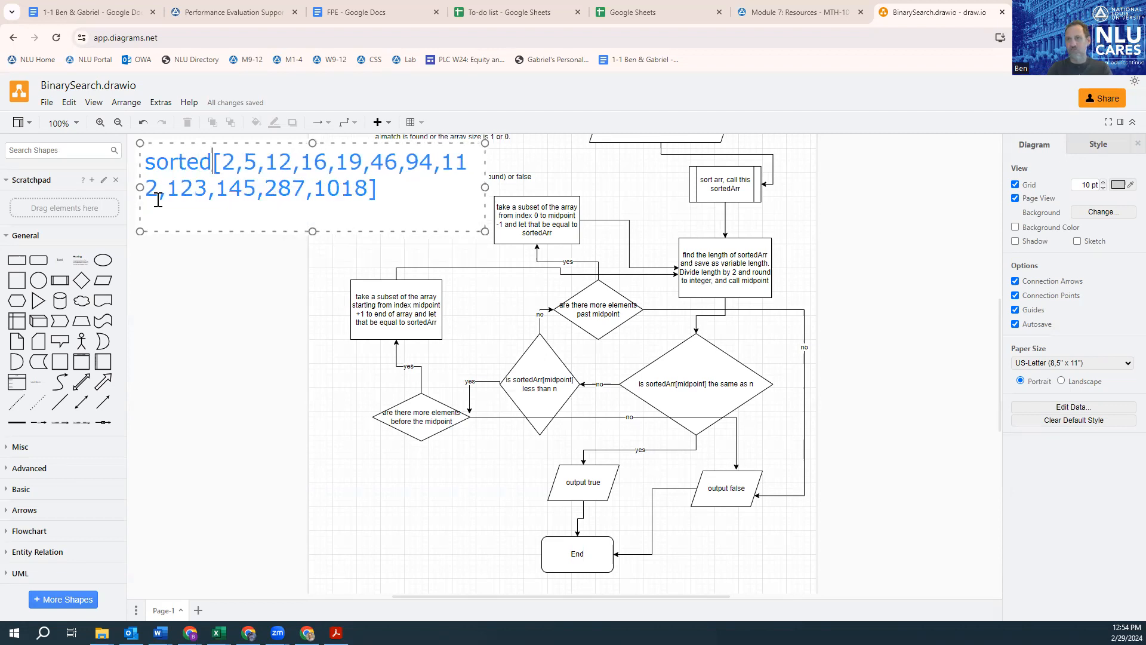
type("Arr =")
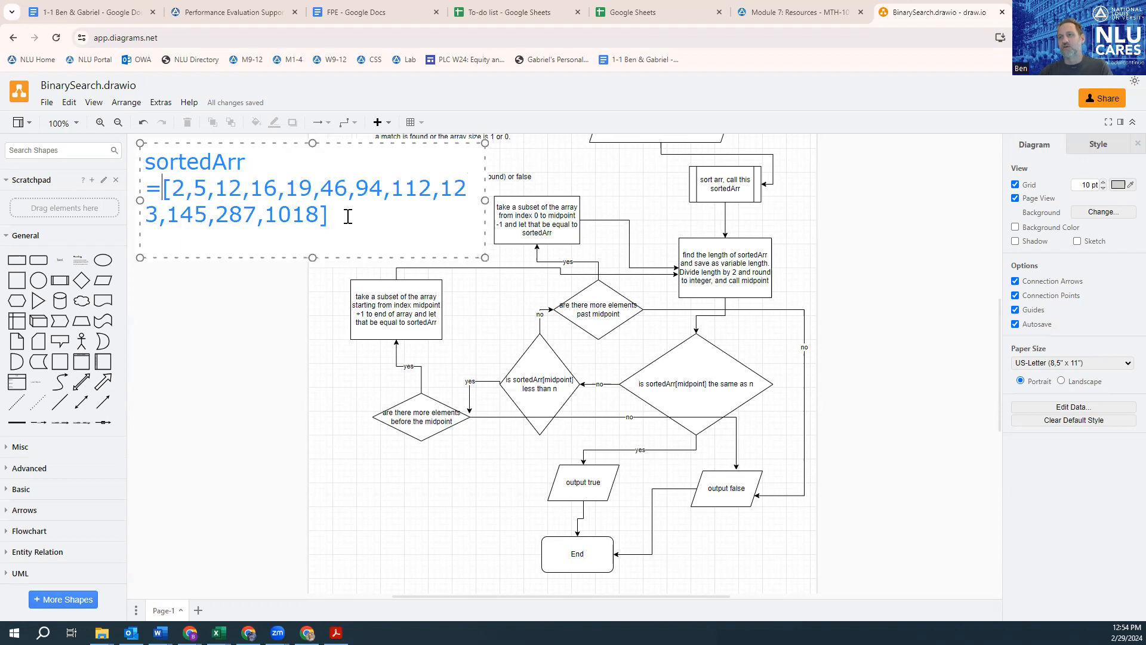
Step: Add the line "length is 12, midpoint is 6" below the array in the annotation
key("Return")
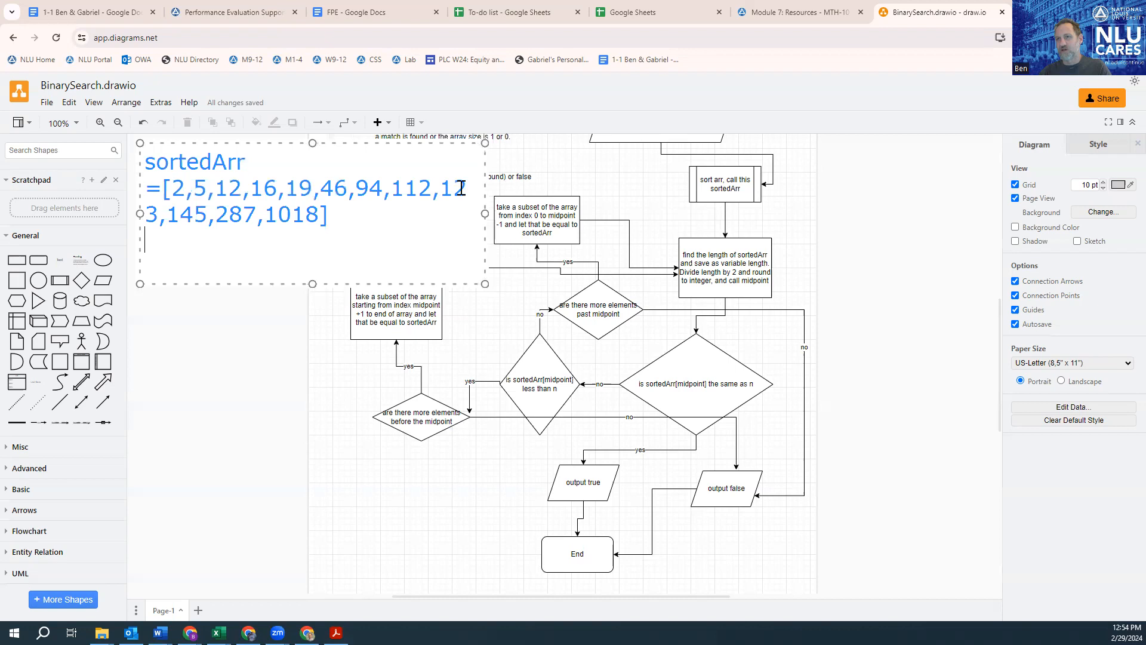
type("length is 12, ")
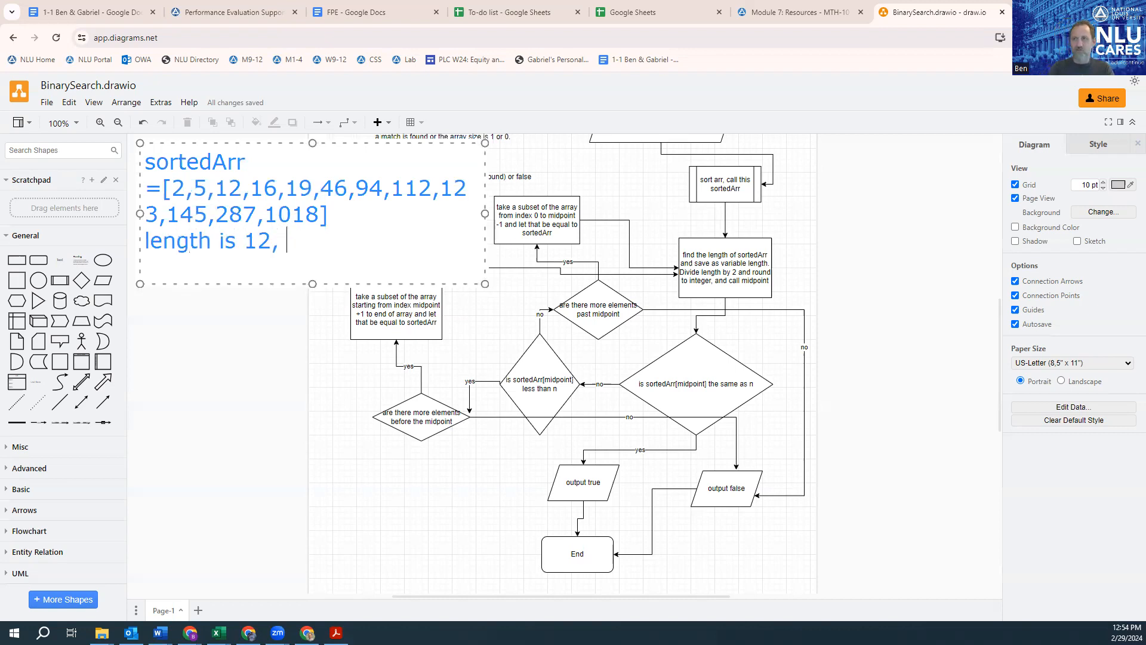
type("midpoint is 6")
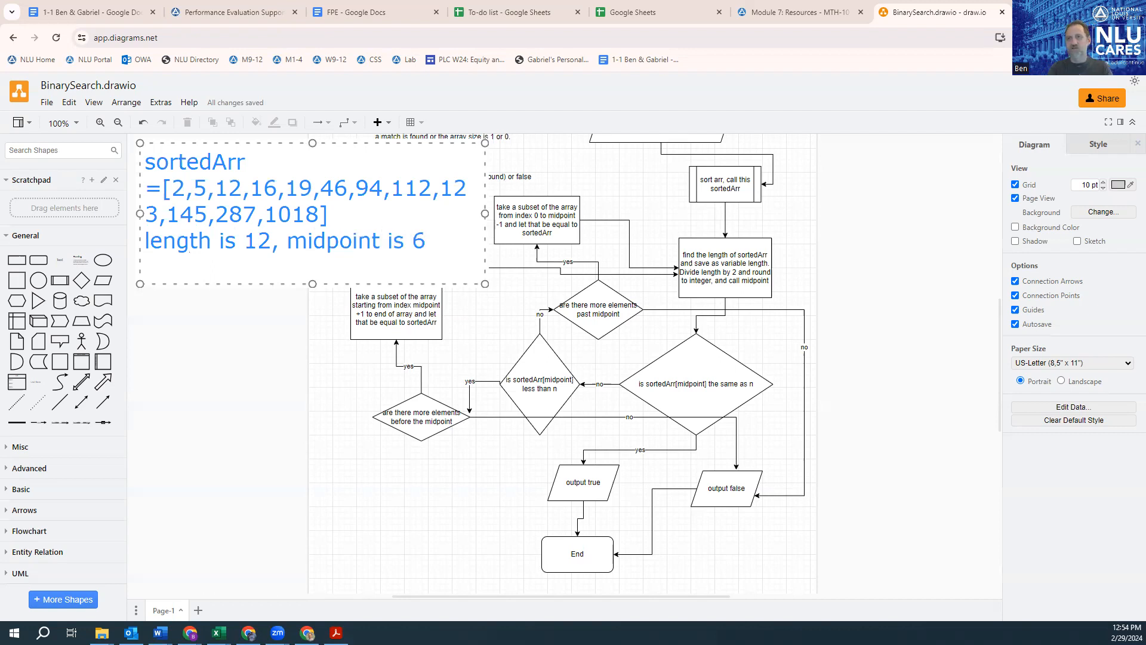
Step: Add the line "sortedArr[6] is 94" below the length and midpoint line of the annotation
key("Return")
type("sor")
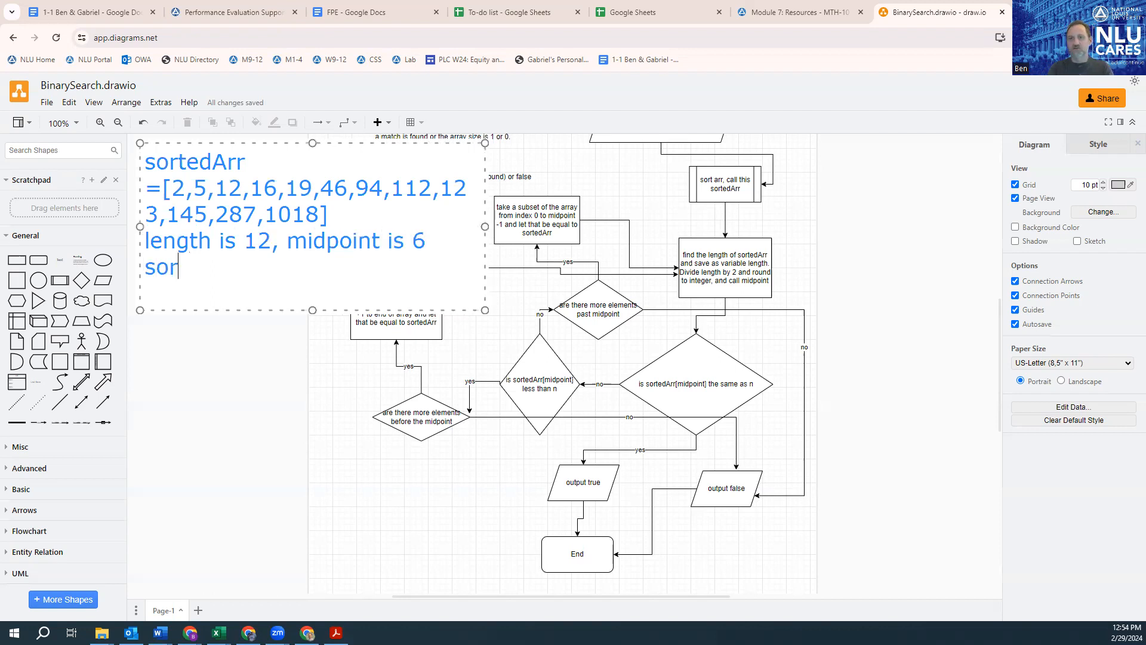
type("tedArr[")
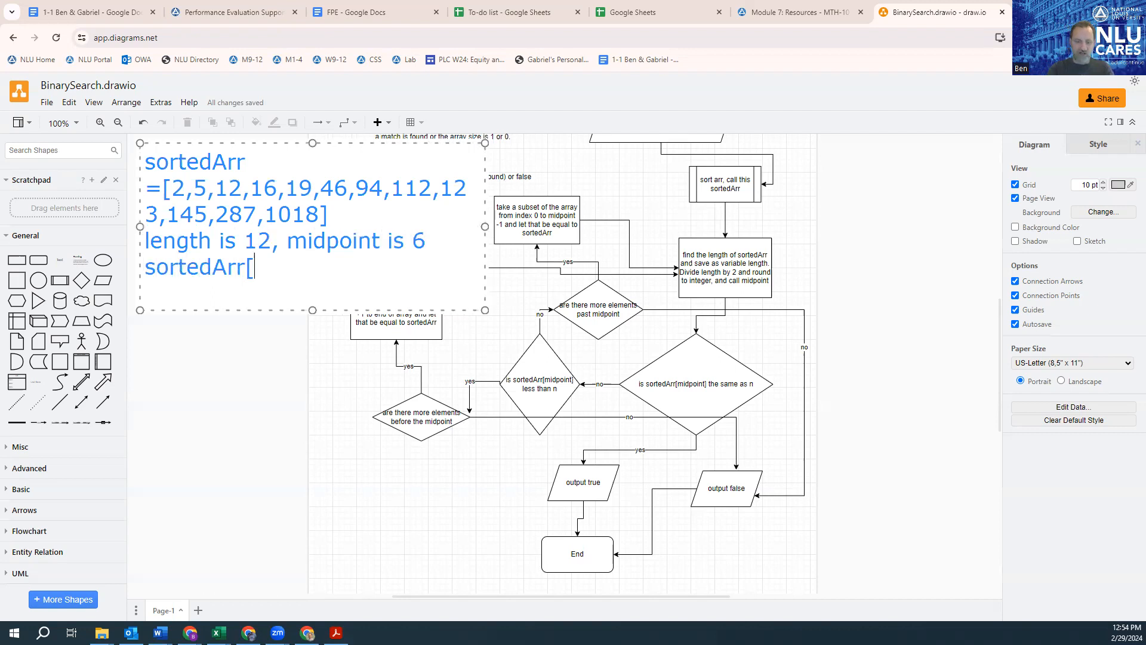
type("6[] is")
key("BackSpace")
key("BackSpace")
key("BackSpace")
key("BackSpace")
key("BackSpace")
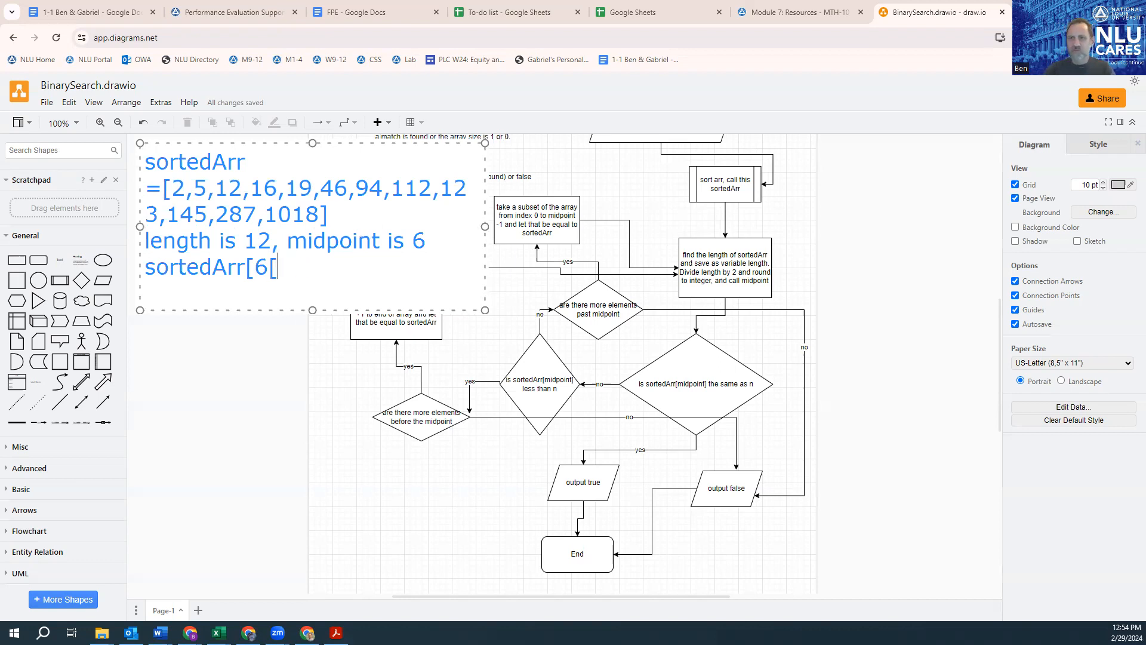
type("] is ")
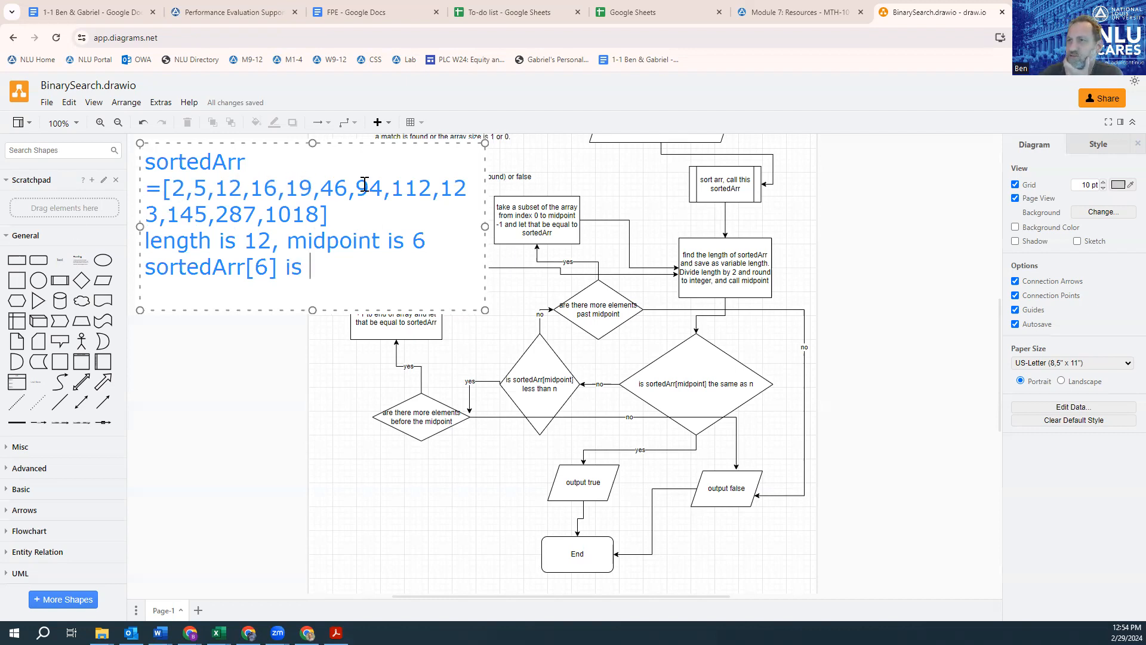
type("94")
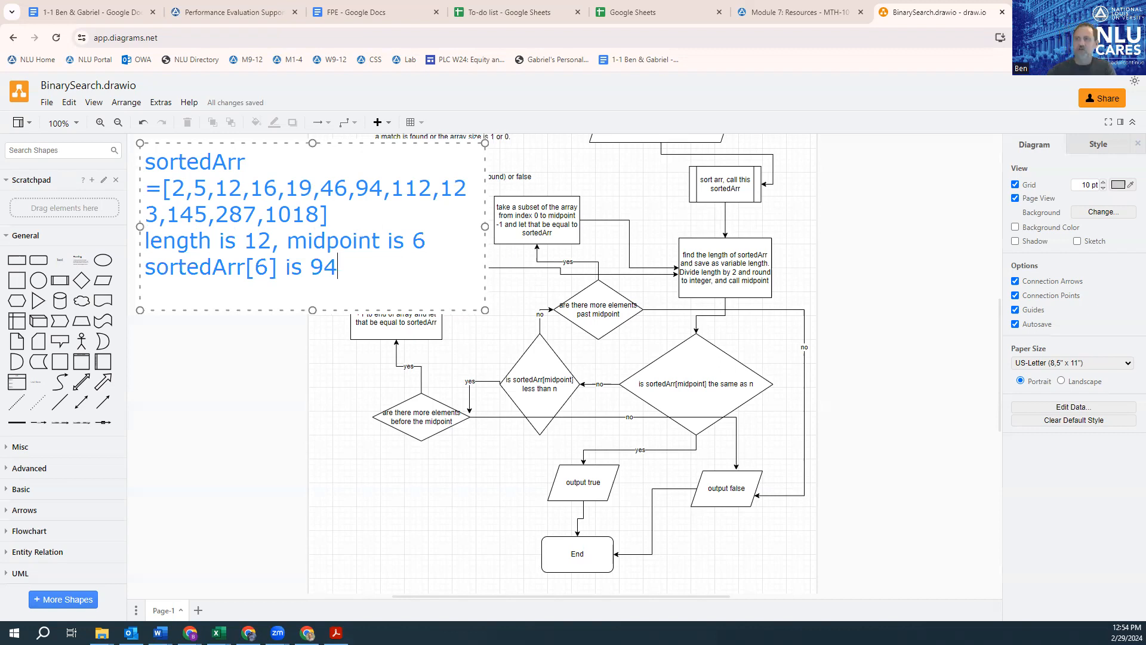
Step: Insert the line "I'm looking to see if 5 is in the array" directly below the array and finish the annotation
left_click(345, 218)
key("Return")
type("I'")
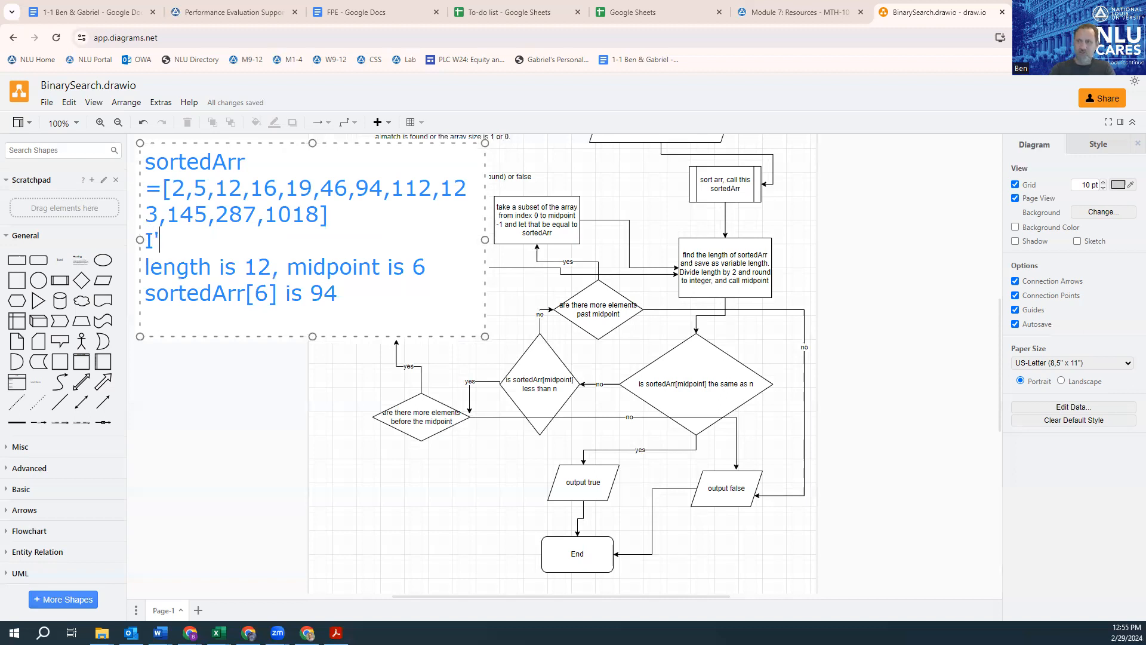
type("m looking to see if ")
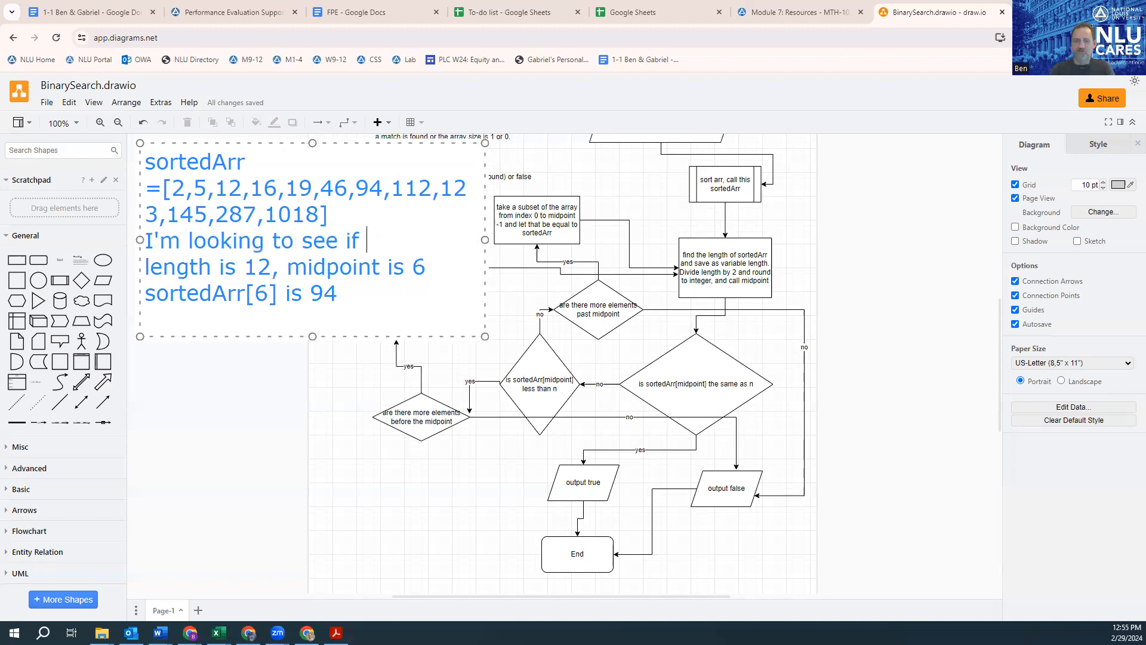
type("5 is in the arr")
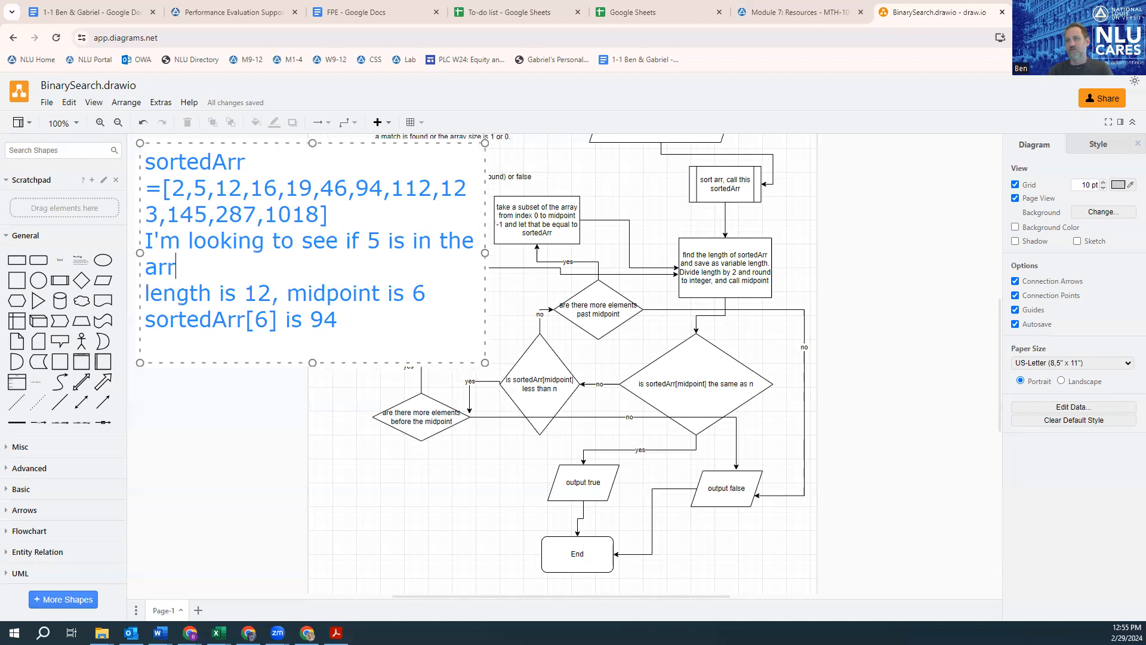
type("ay")
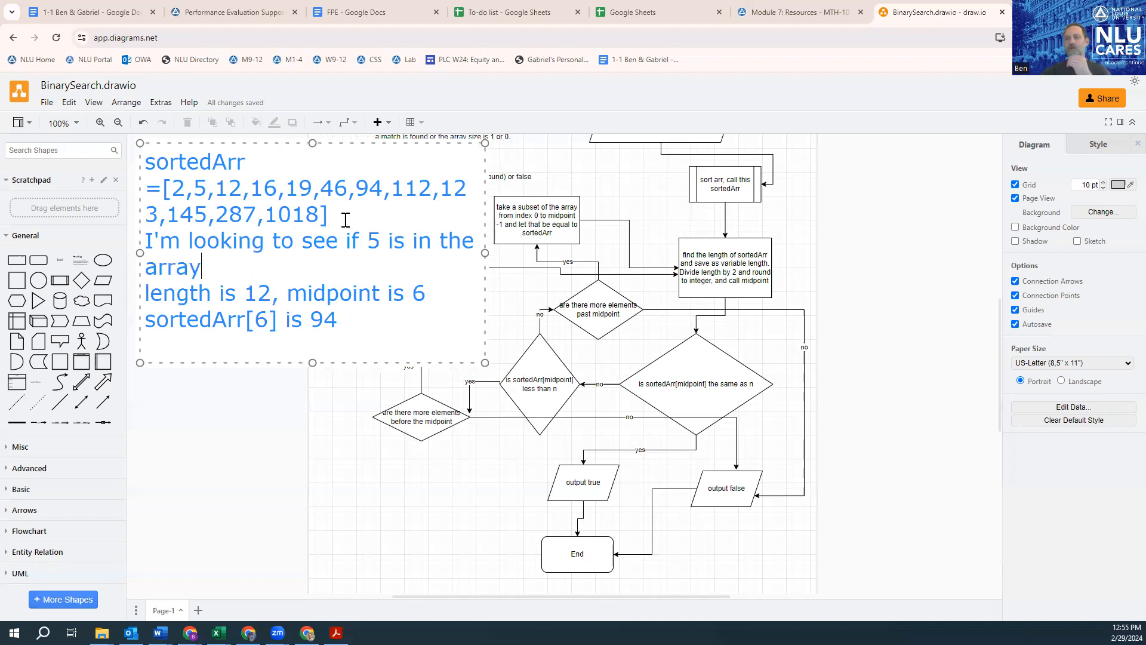
left_click(343, 321)
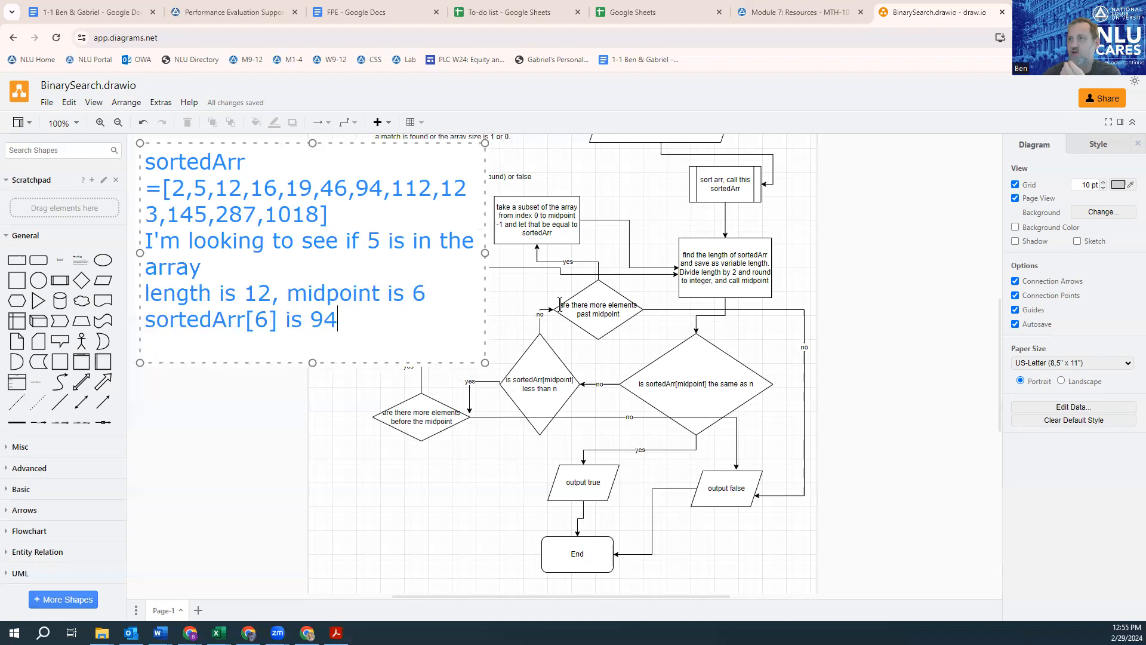
left_click(596, 313)
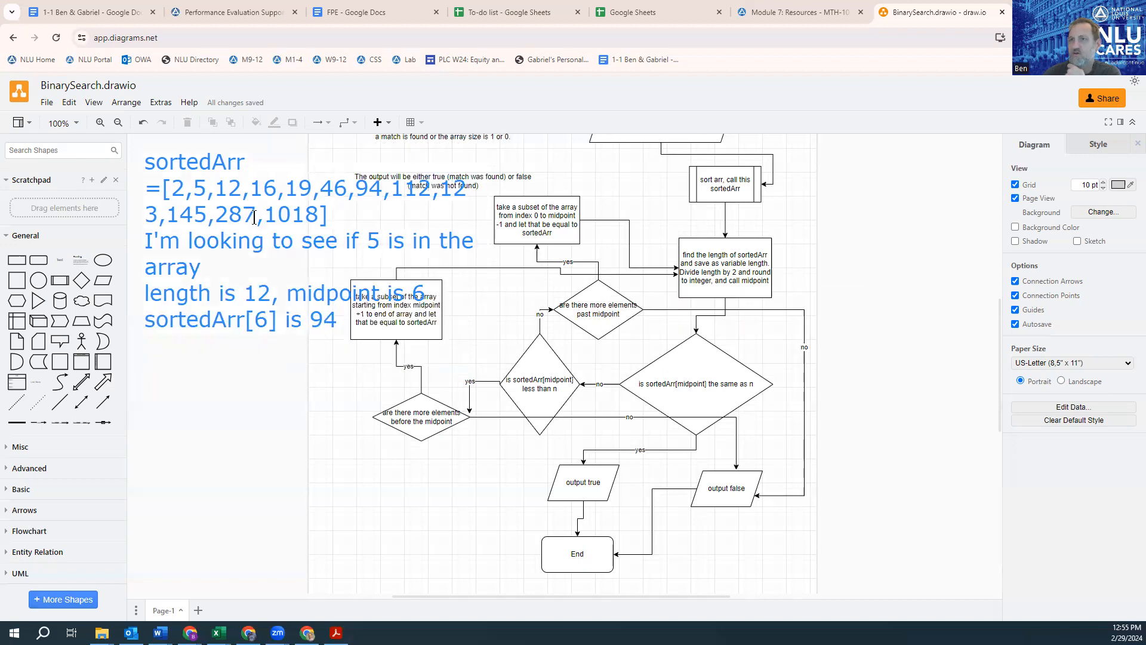
Step: Change the label of the "past midpoint" diamond to "are there more elements before the midpoint"
double_click(600, 315)
left_click(617, 310)
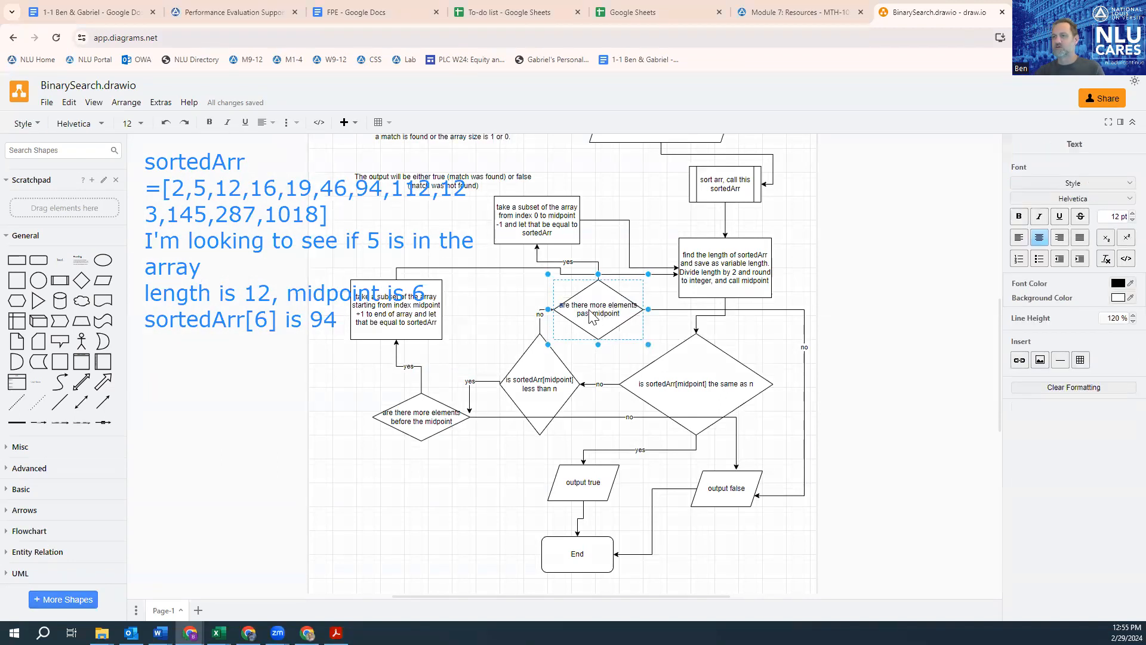
key("BackSpace")
key("BackSpace")
key("BackSpace")
key("BackSpace")
key("BackSpace")
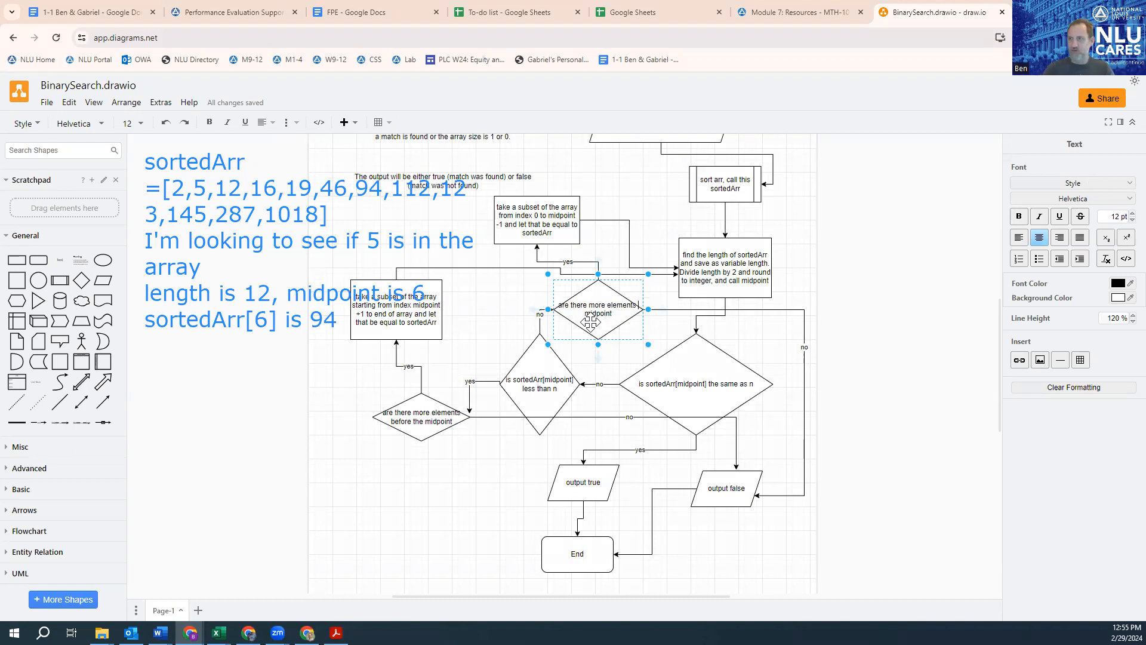
type("before")
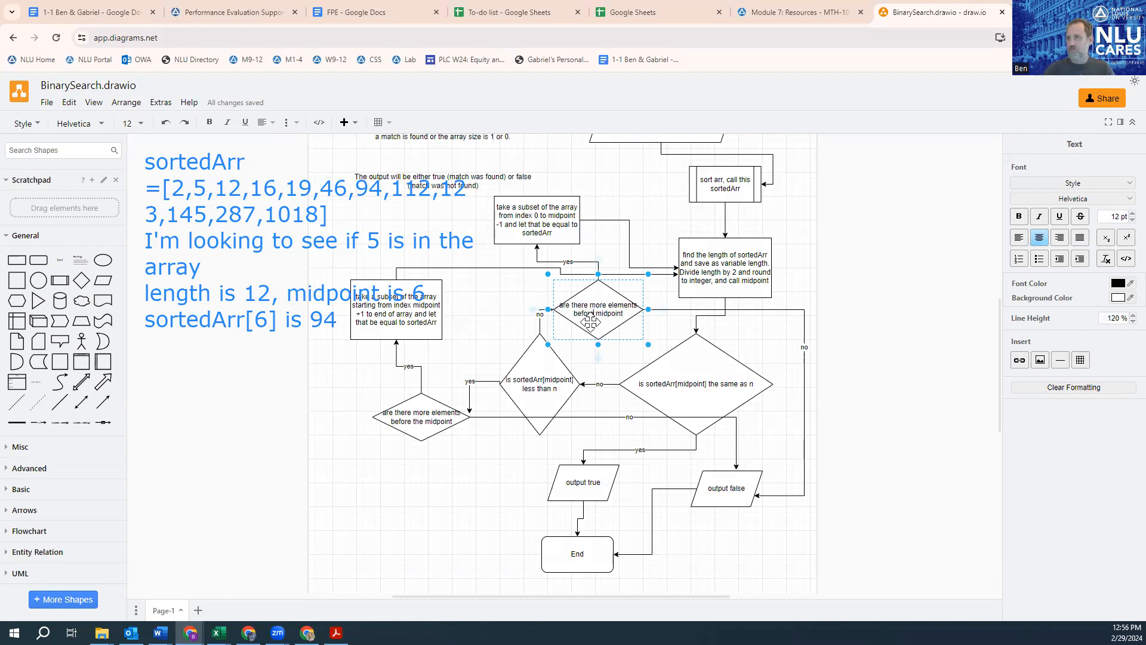
type(" the")
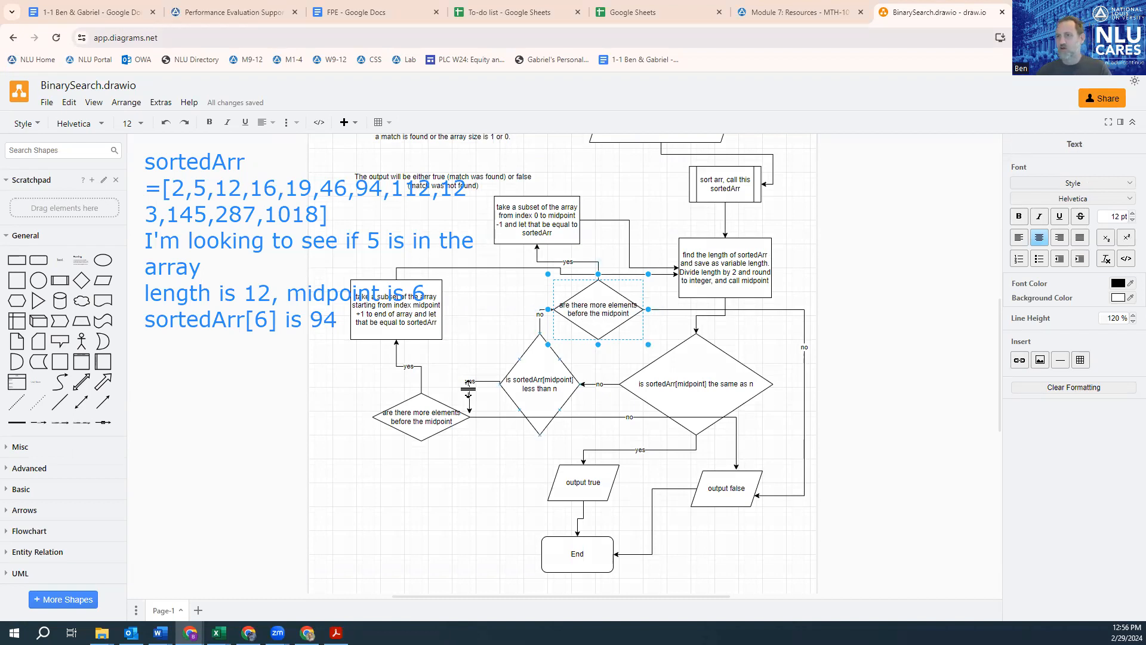
Step: Change the label of the diamond below the "midpoint +1" subset box to "are there more elements after the midpoint"
left_click(391, 415)
double_click(427, 425)
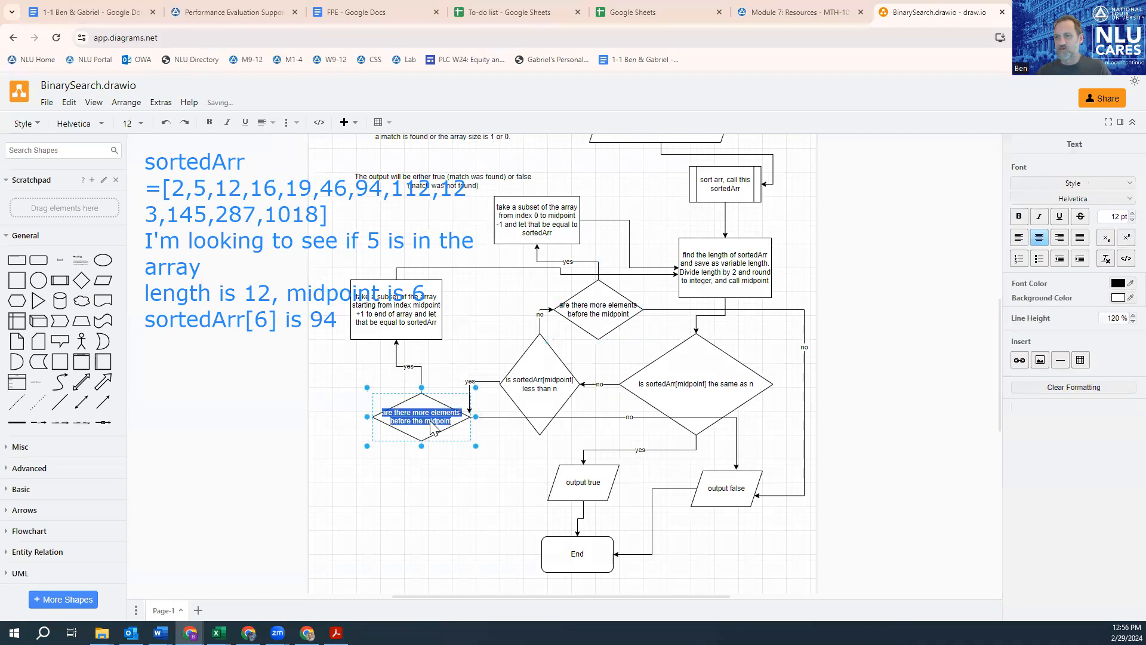
left_click(401, 425)
double_click(403, 422)
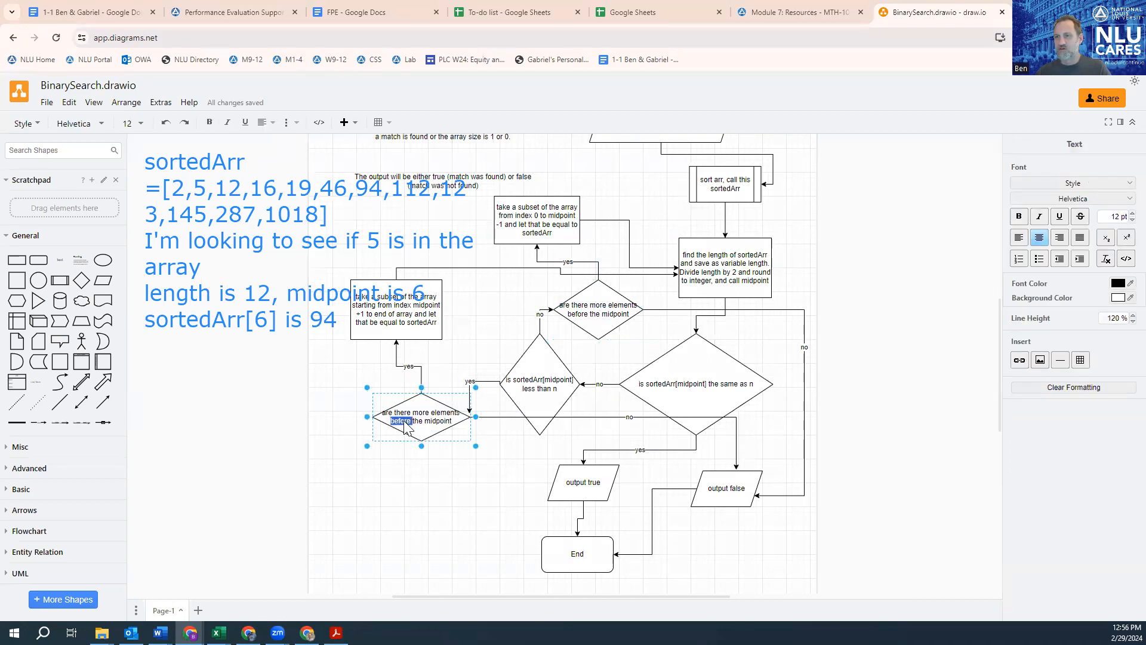
type("after")
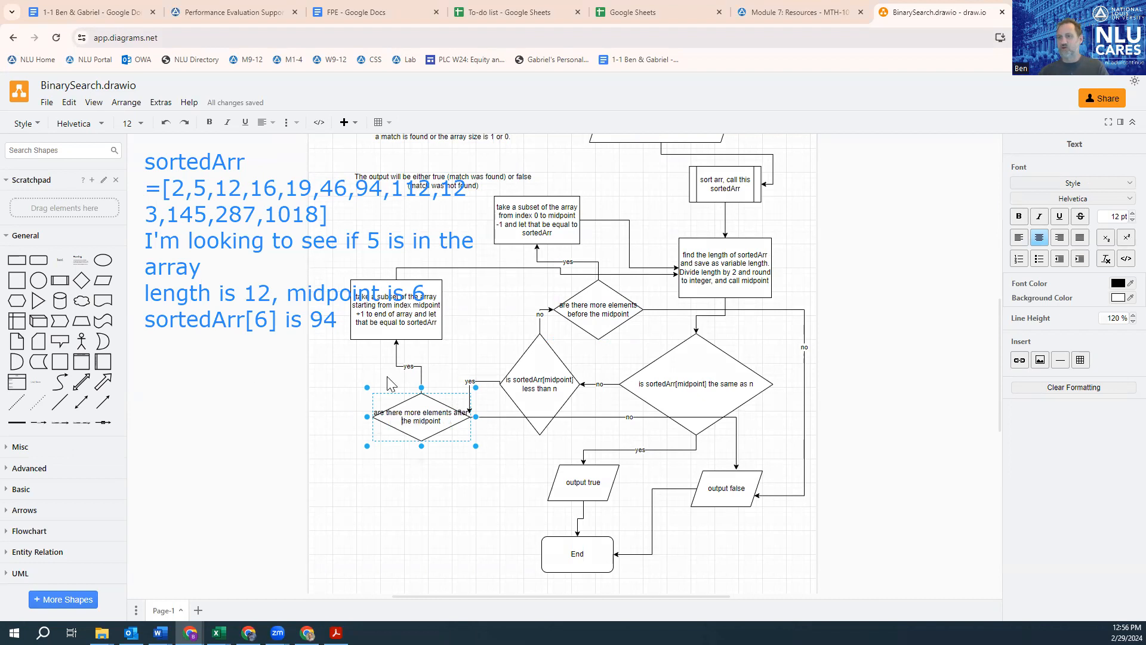
left_click(516, 316)
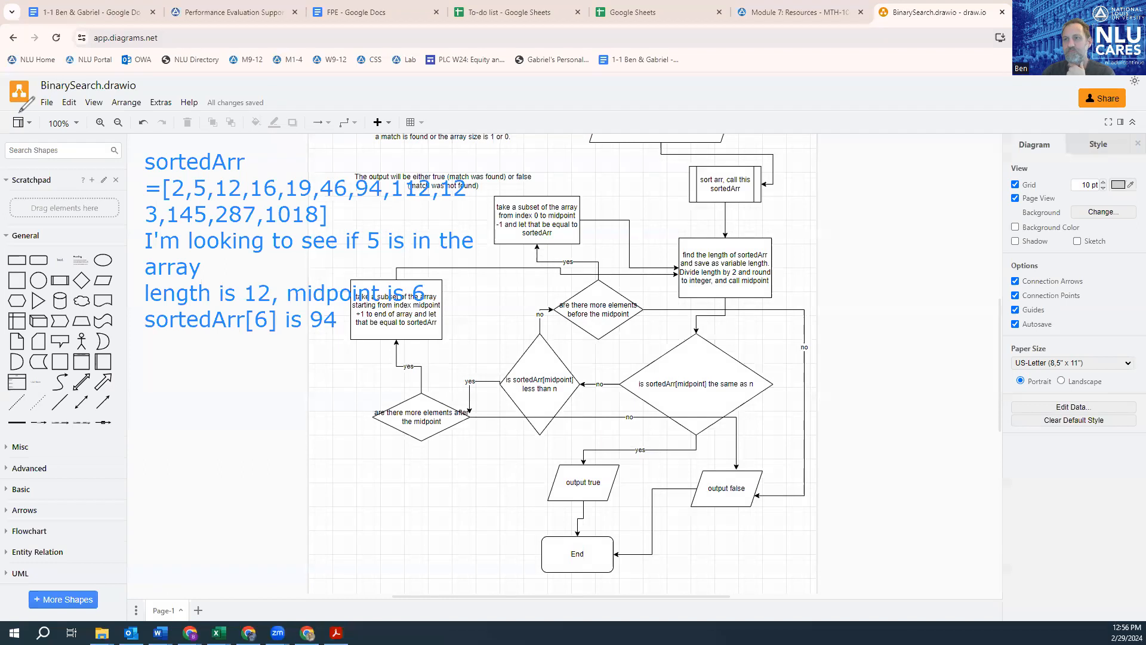
Step: Add a text annotation in the blank area beside the flowchart reading "sortedArr = [2,5,12,16,19,46]" and "length is 6, midpoint is 3"
left_click(340, 318)
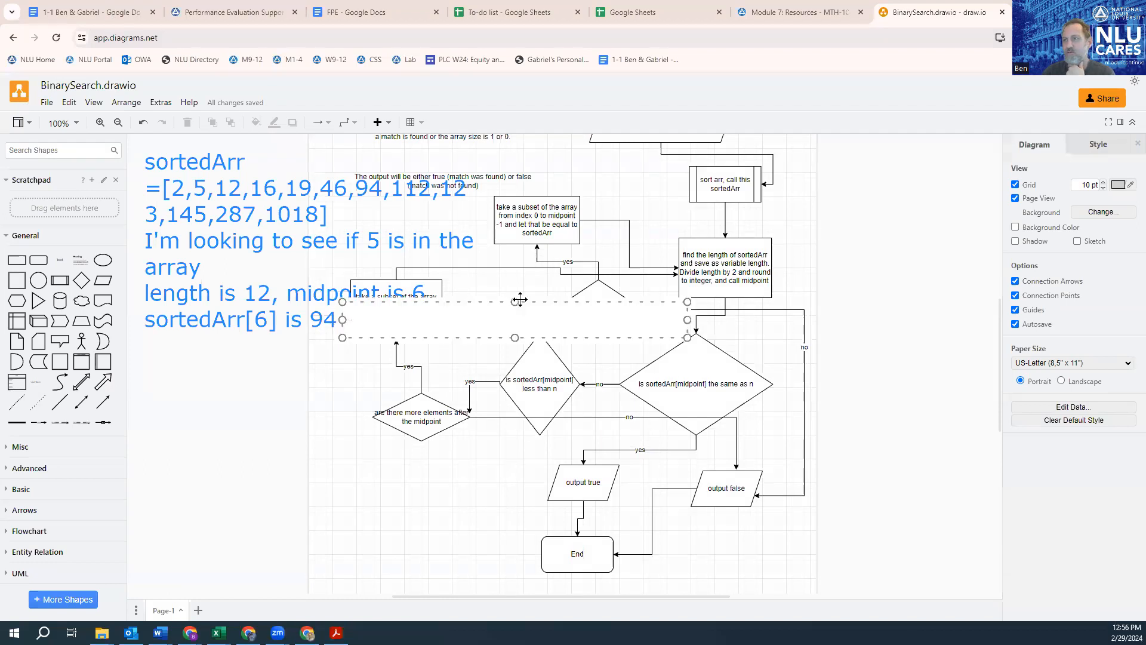
mouse_move(530, 301)
left_mouse_down()
mouse_move(356, 405)
mouse_move(284, 496)
left_mouse_up()
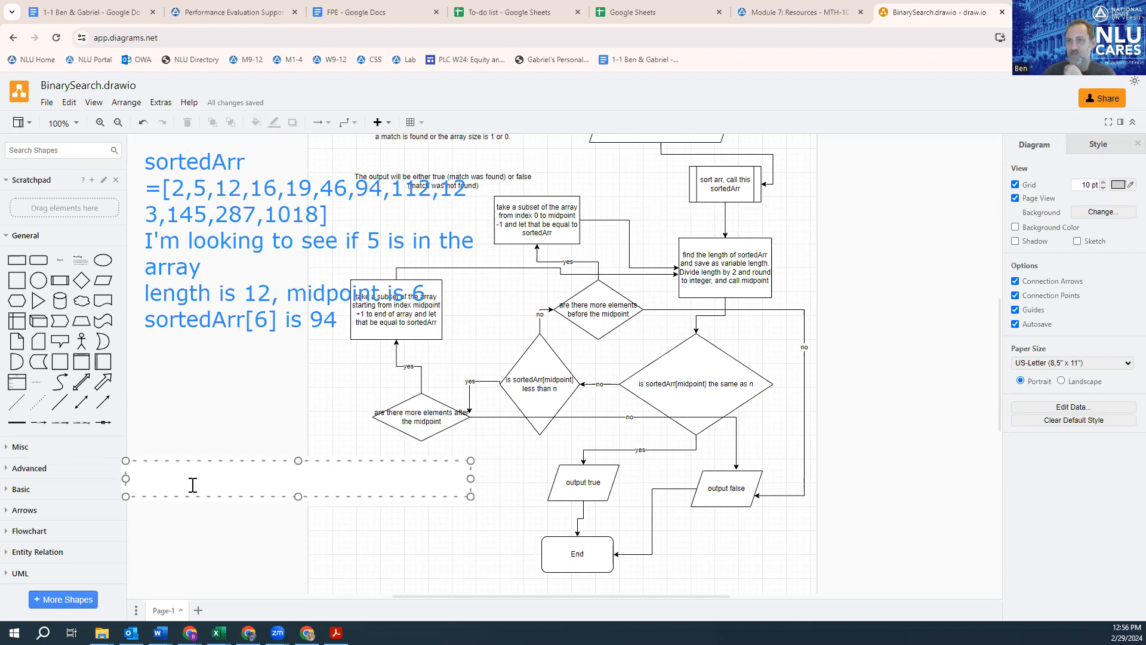
type("sort")
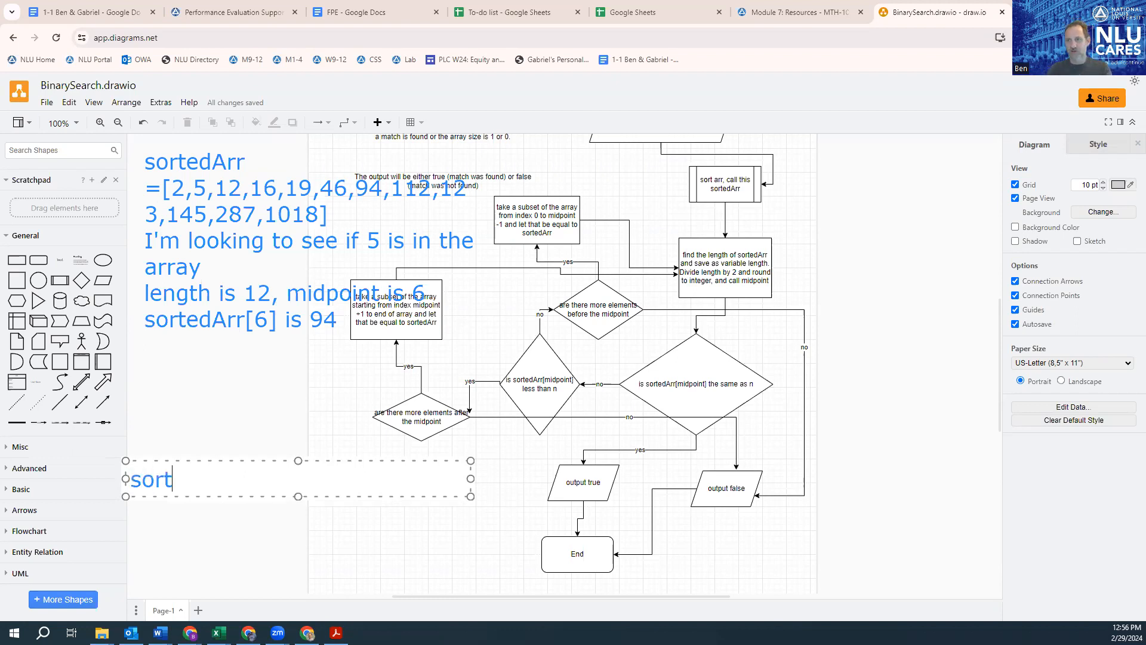
type("edArr =")
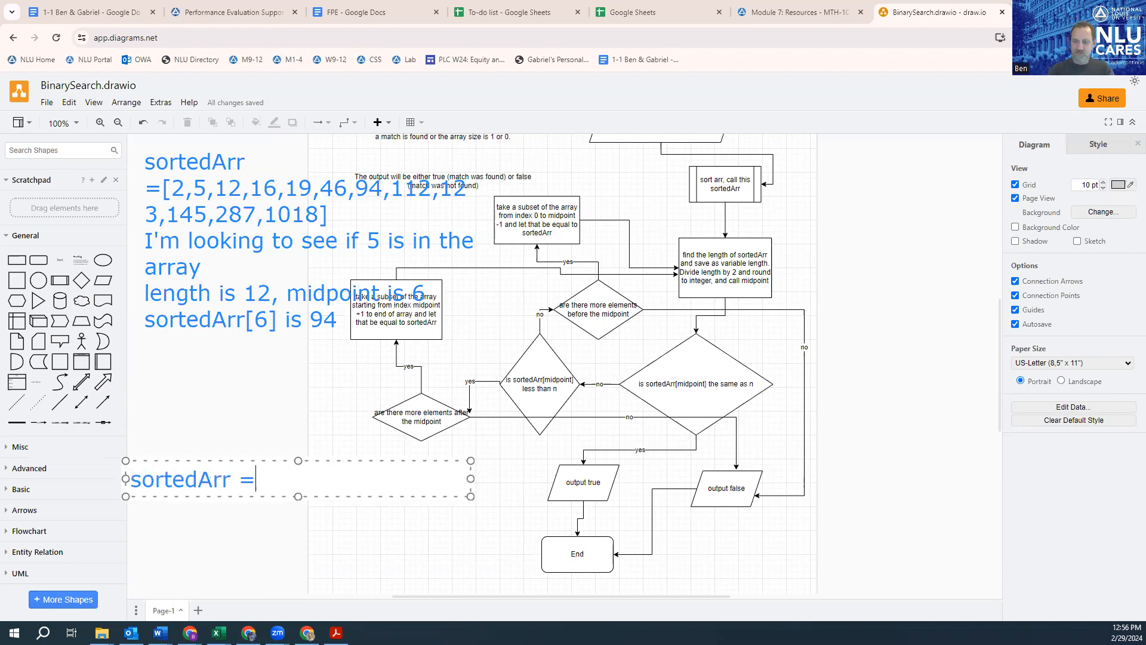
type(" [2,5,12,16")
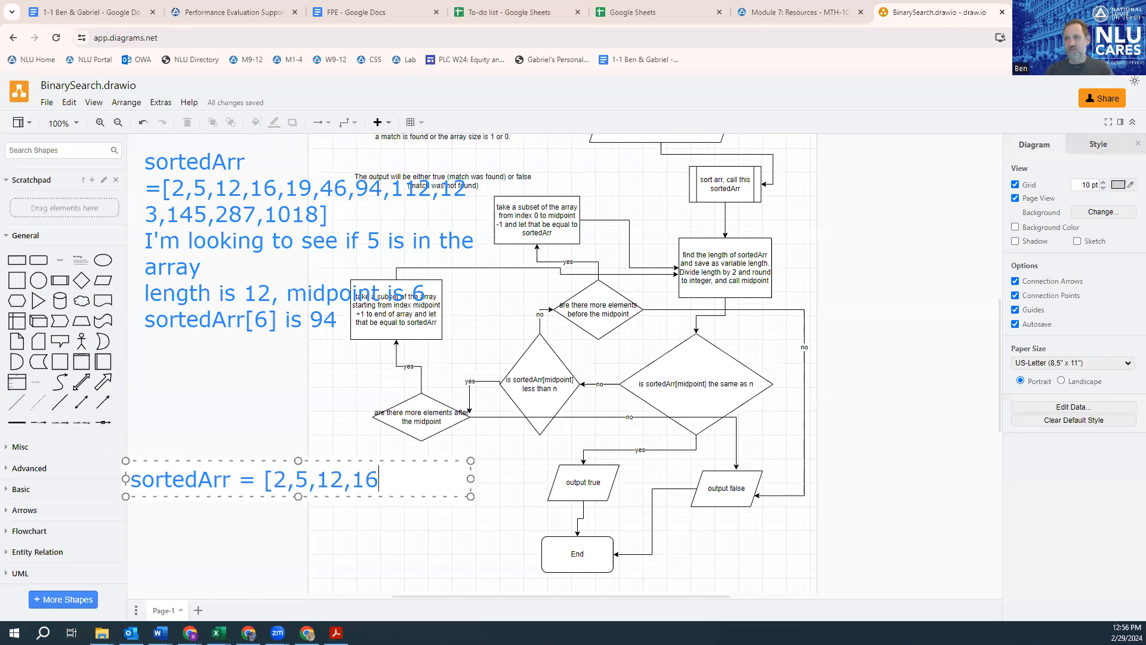
type(",19,46]")
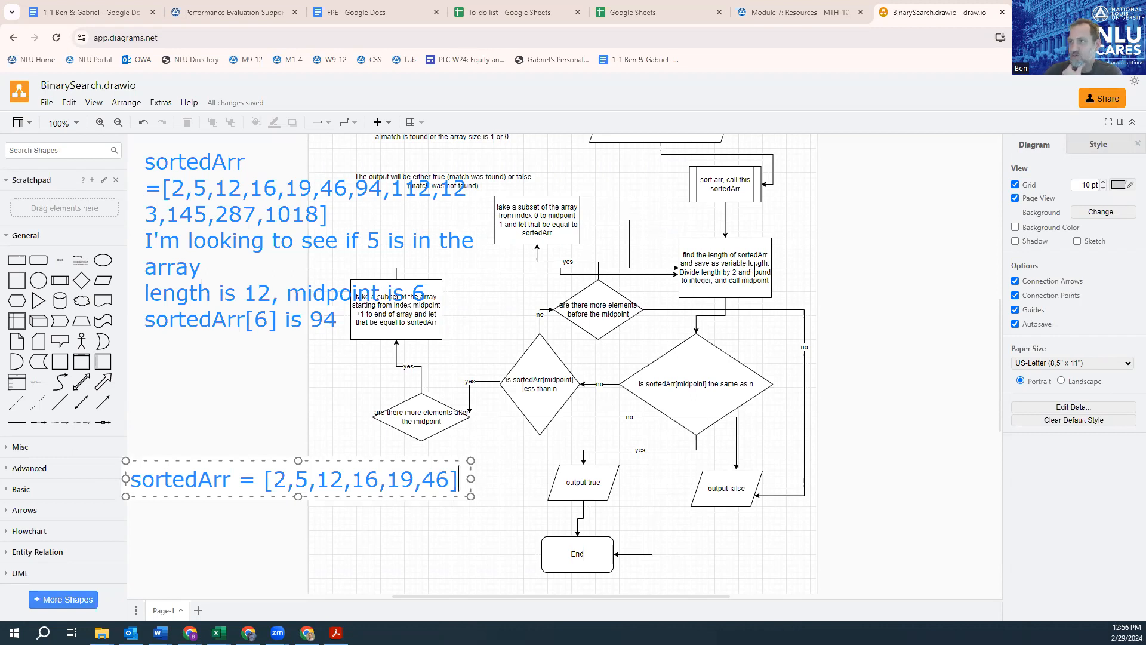
key("Return")
type("length is 6, midpoint is 3")
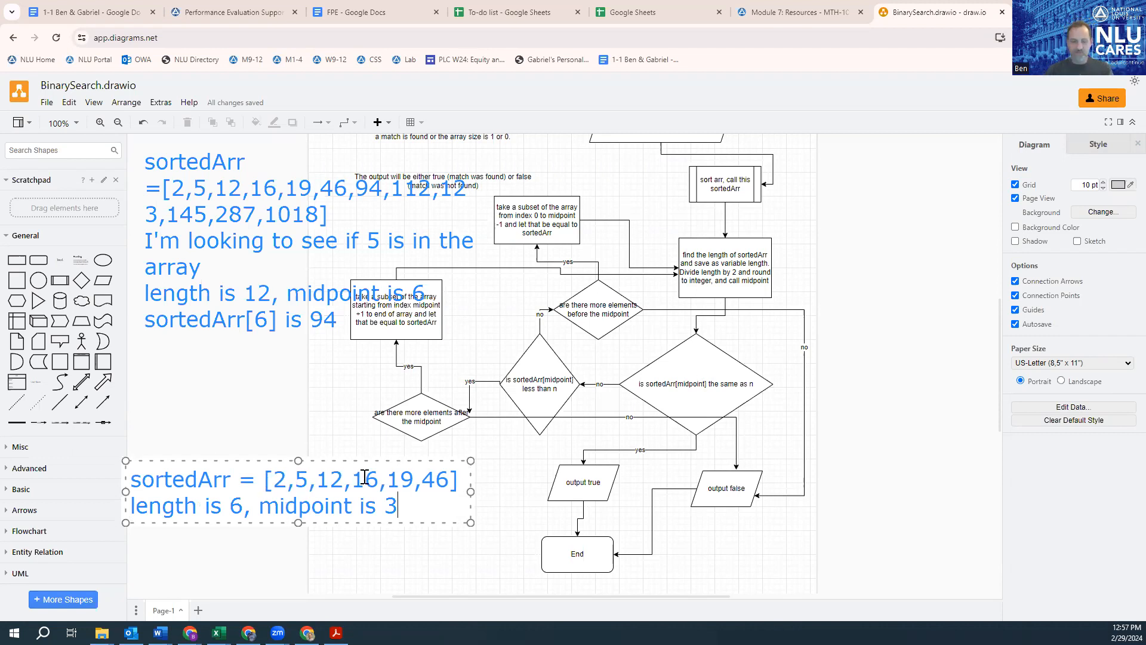
Step: Add the line "sortedArr[3] is 16" below the length and midpoint line and finish the annotation
key("Return")
type("sorted A")
key("BackSpace")
key("BackSpace")
type("Arr mi")
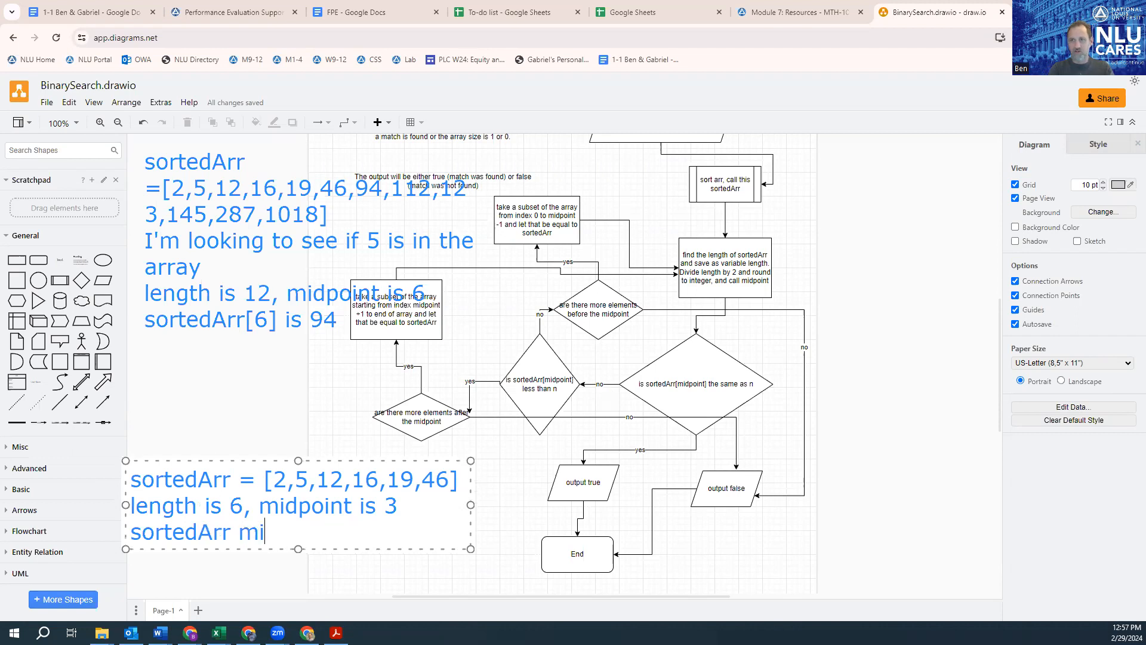
type("dpoint is")
key("BackSpace")
key("BackSpace")
key("BackSpace")
key("BackSpace")
key("BackSpace")
key("BackSpace")
key("BackSpace")
key("BackSpace")
key("BackSpace")
key("BackSpace")
key("BackSpace")
key("BackSpace")
key("BackSpace")
type("r")
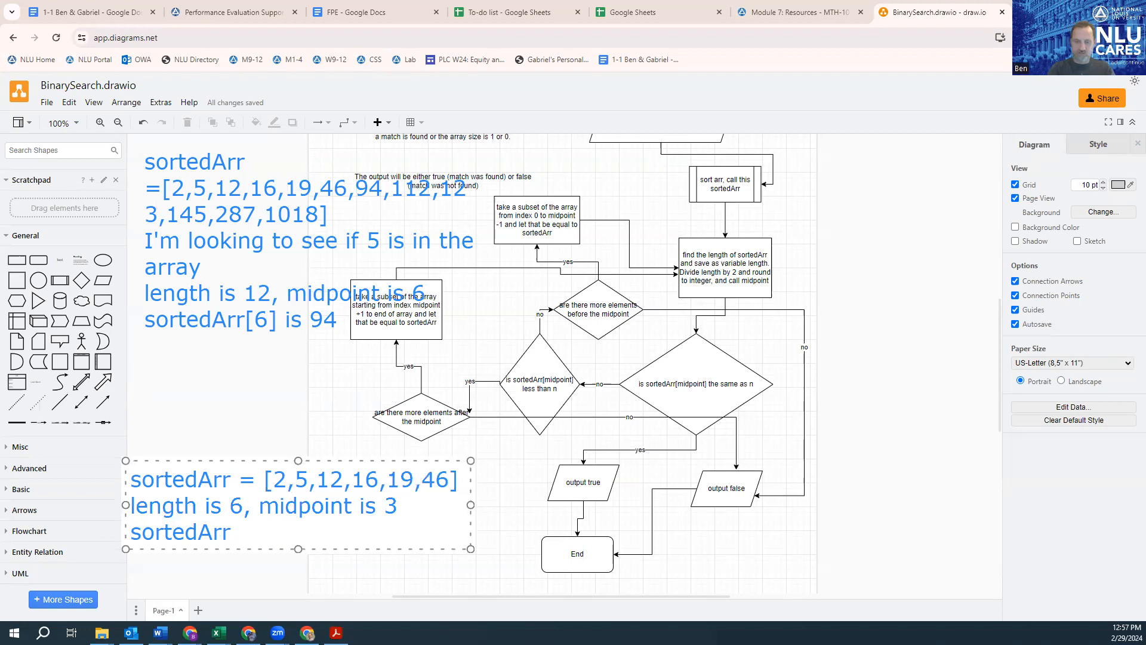
type("[3]")
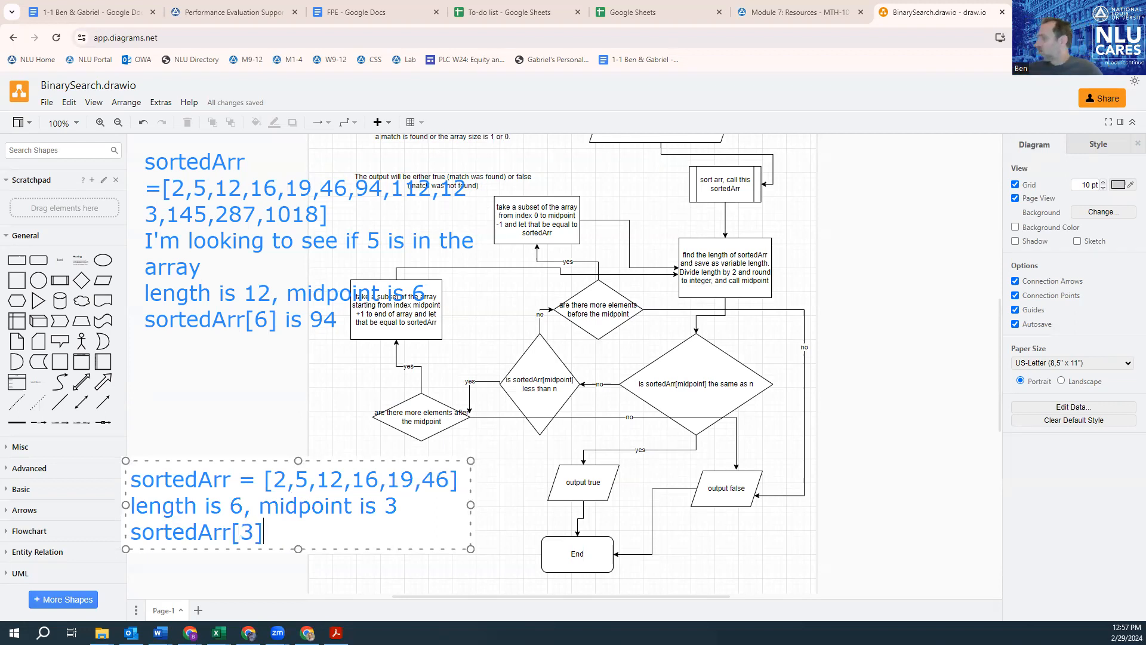
type(" is ")
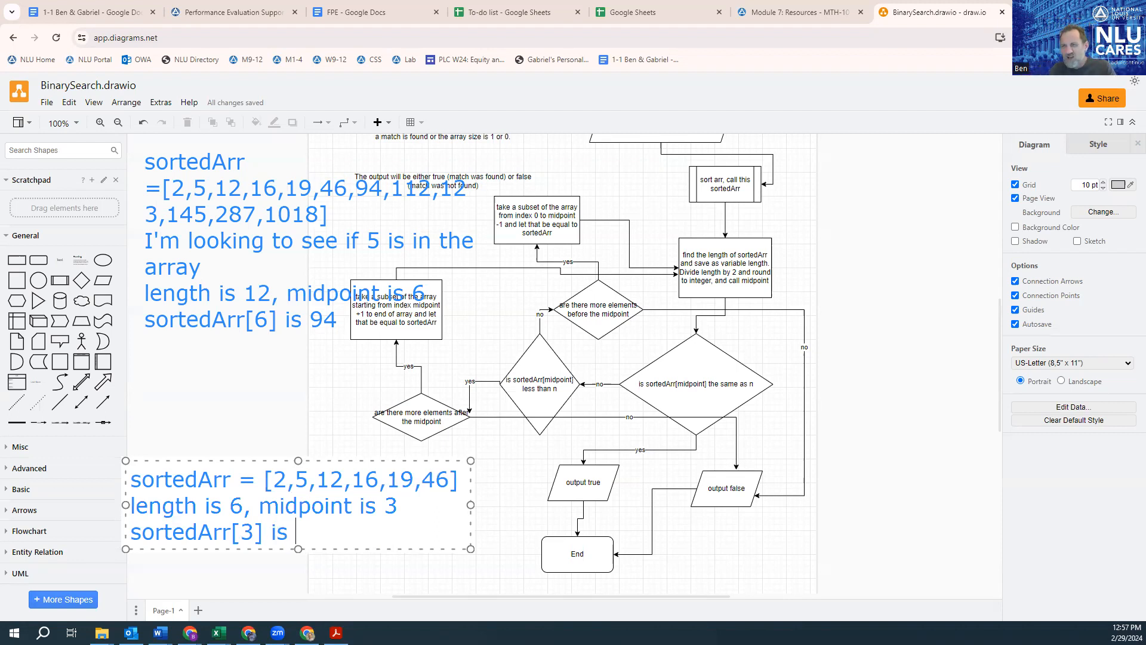
type("16")
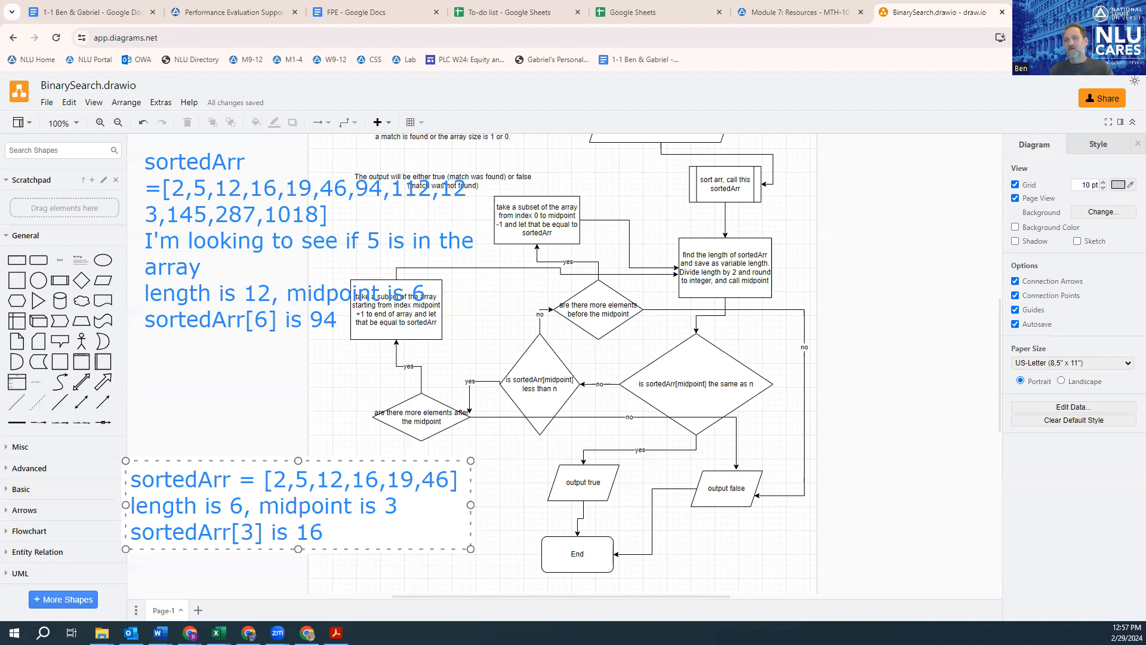
key("Return")
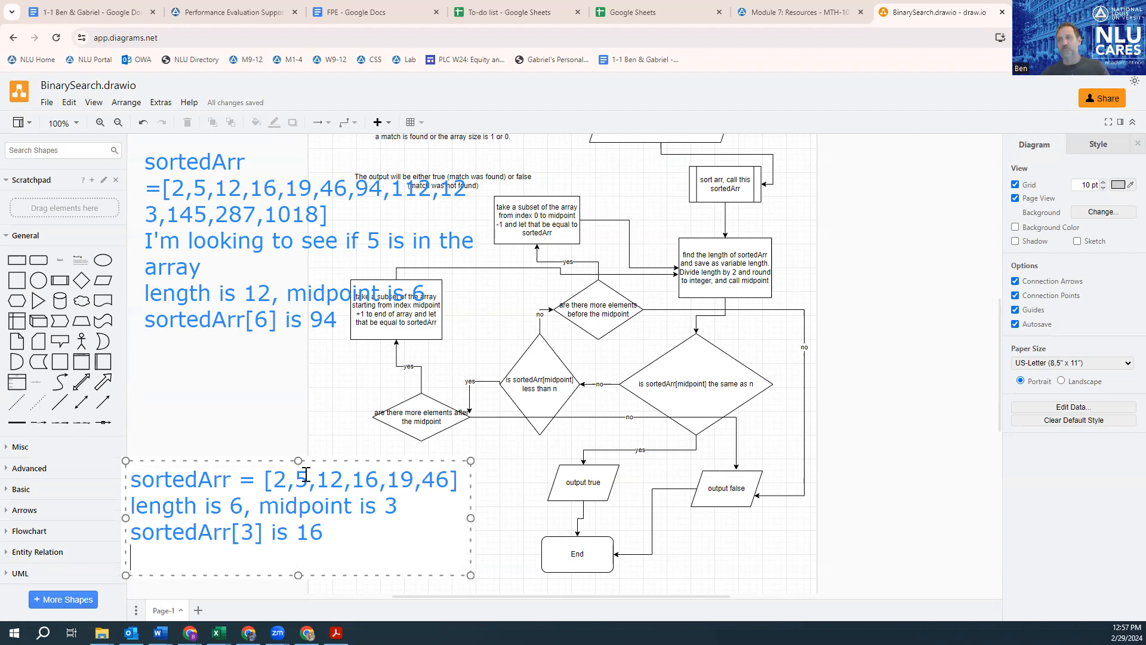
left_click(246, 202)
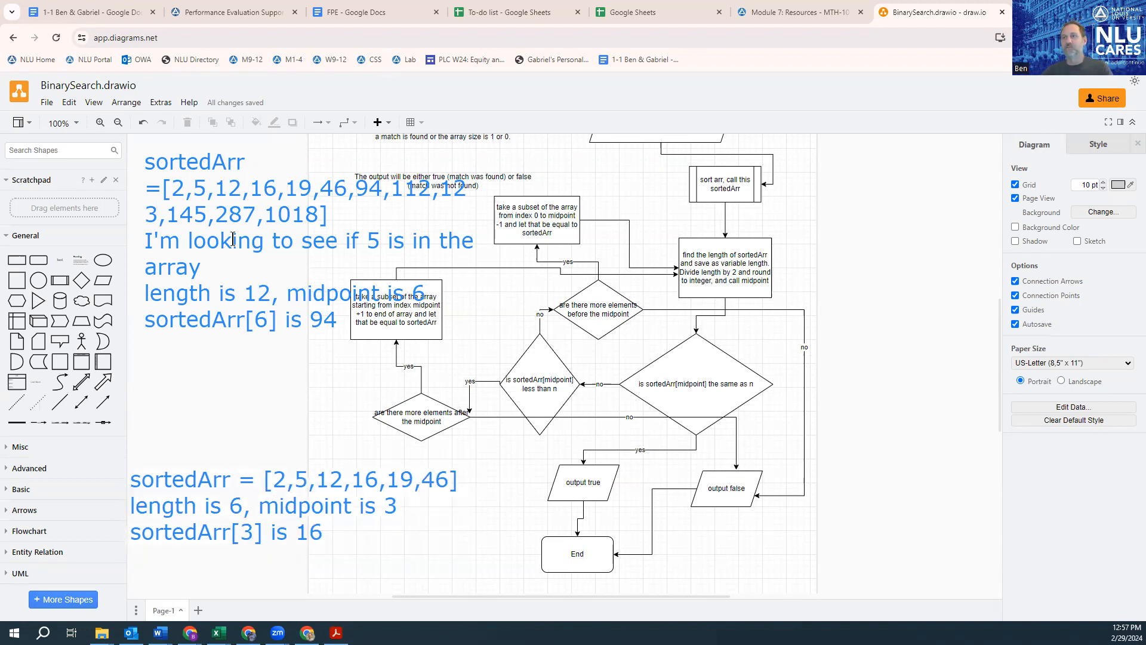
Step: Delete the annotation for the full 12-element array and move the six-element array annotation into its place
left_click(231, 159)
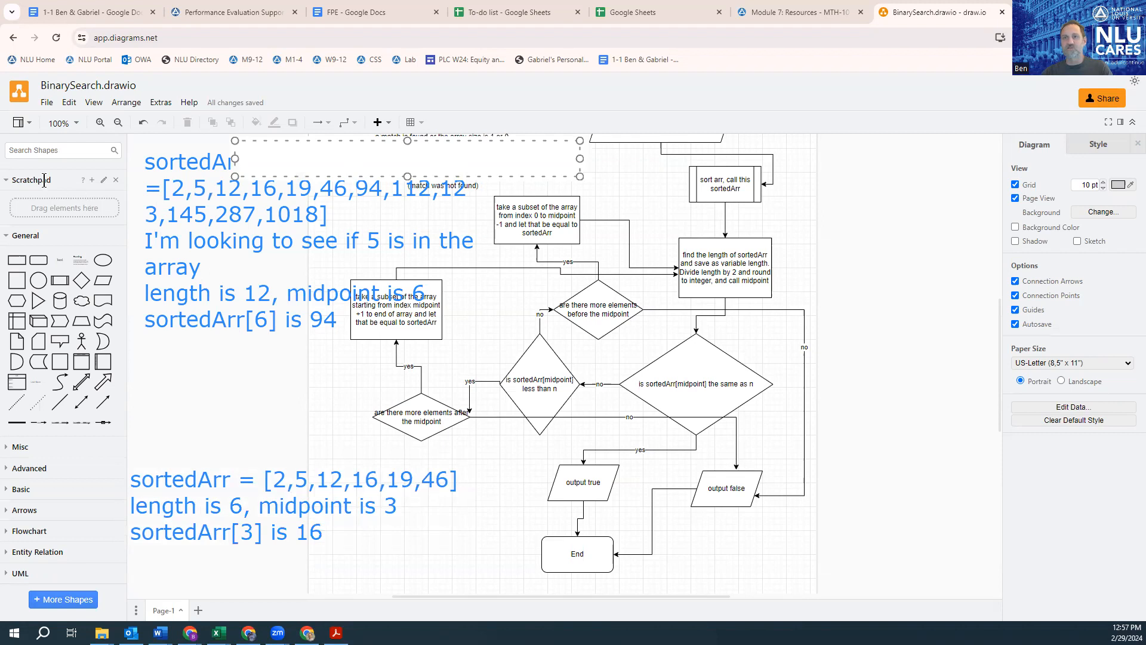
left_click(99, 226)
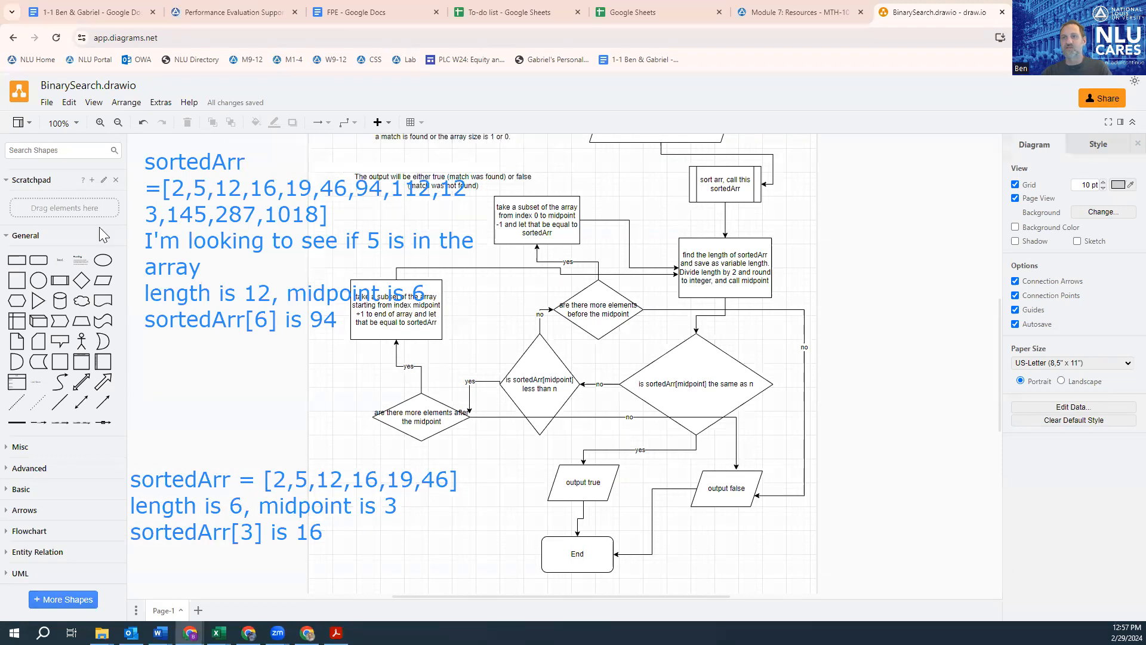
left_click(190, 160)
key("Delete")
left_click(172, 499)
mouse_move(191, 468)
left_mouse_down()
mouse_move(214, 215)
mouse_move(203, 140)
left_mouse_up()
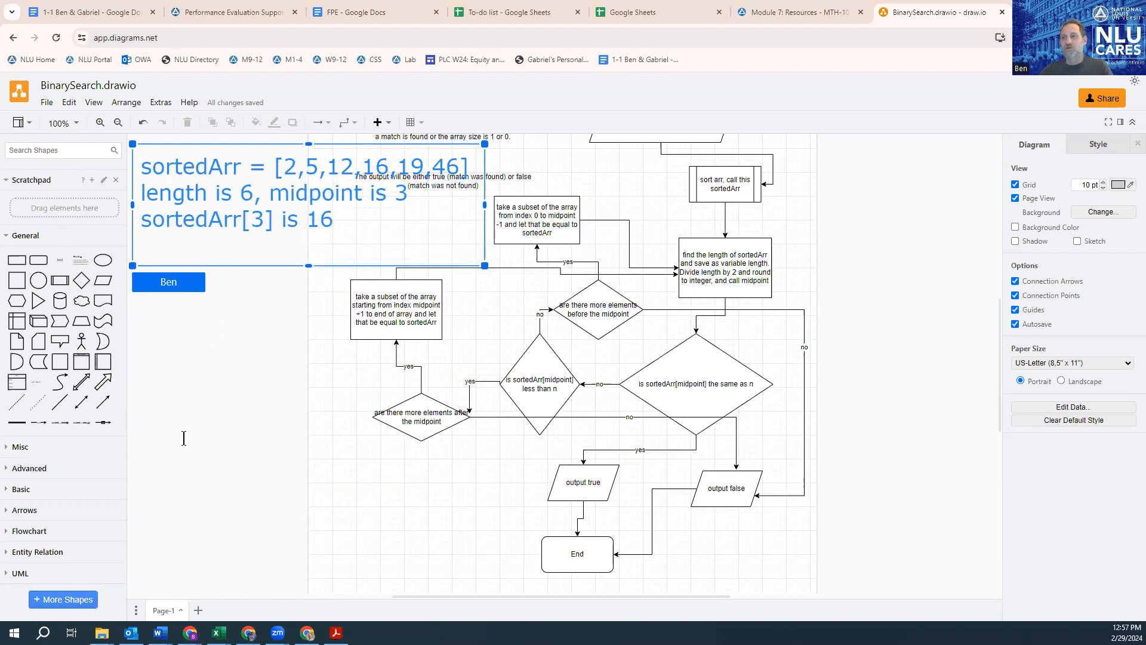
Step: Start a new text annotation in the blank area below the six-element one with the line "sortedArr = [2,5,12]"
left_click(187, 458)
type("soirte")
key("BackSpace")
key("BackSpace")
key("BackSpace")
key("BackSpace")
type("rted")
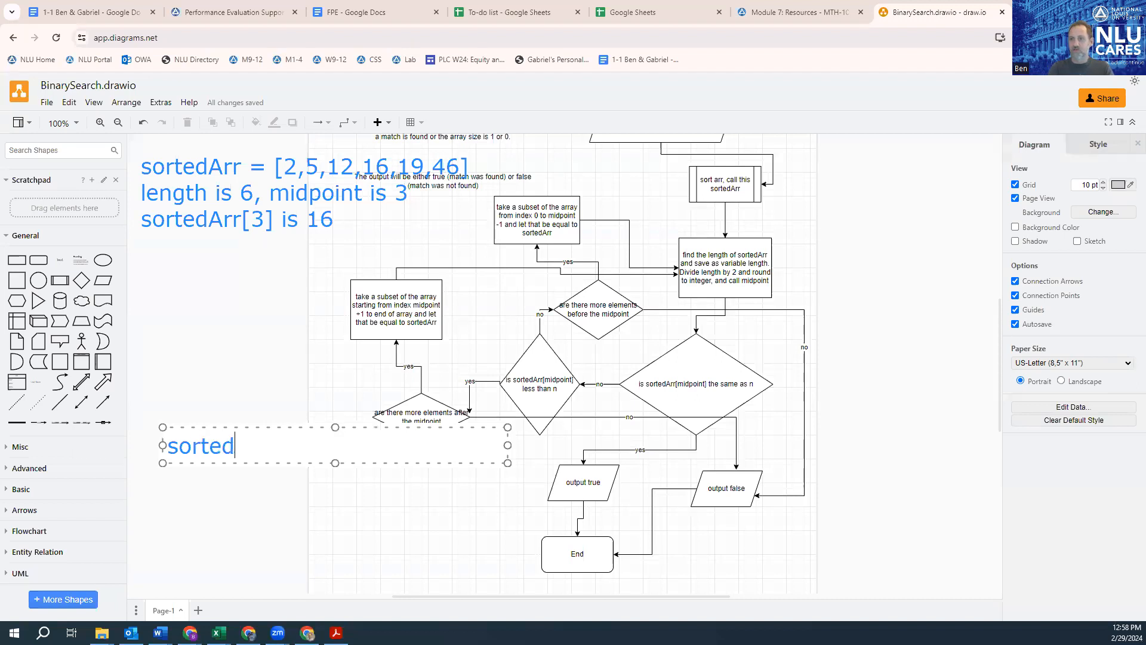
type("Arr = ")
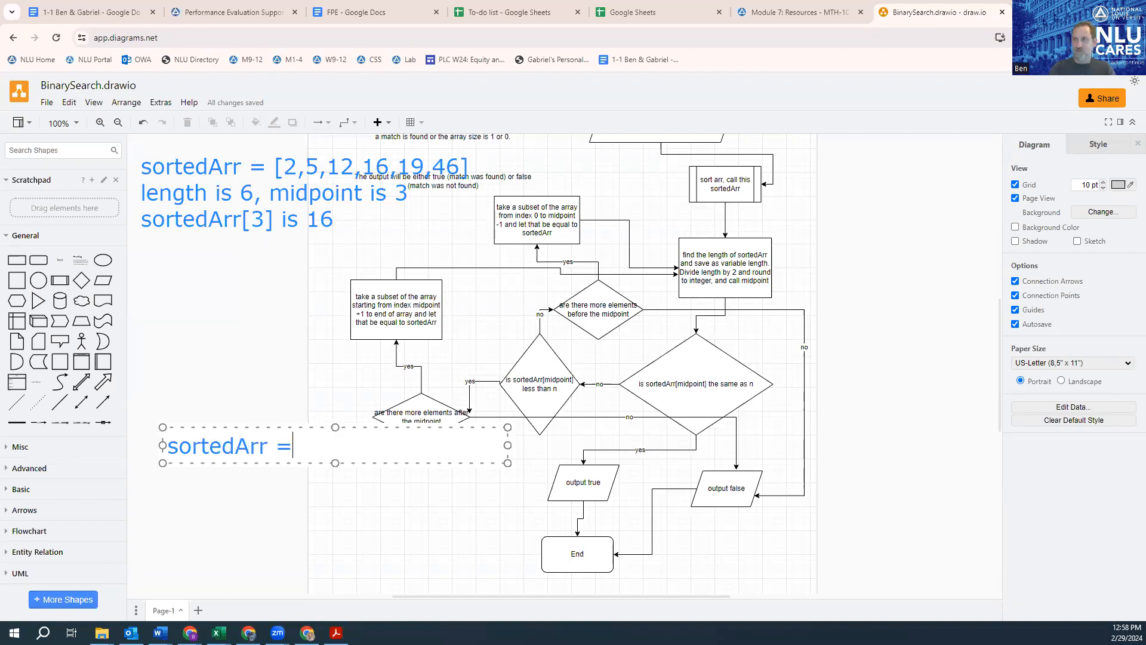
type("[2")
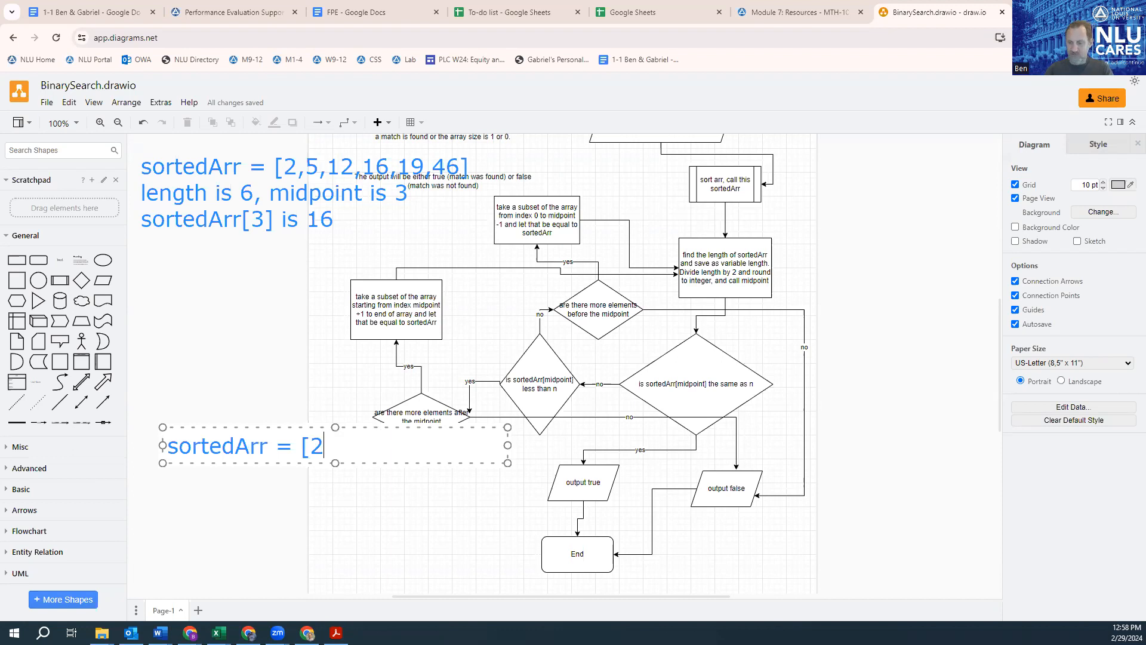
type(",5,12]")
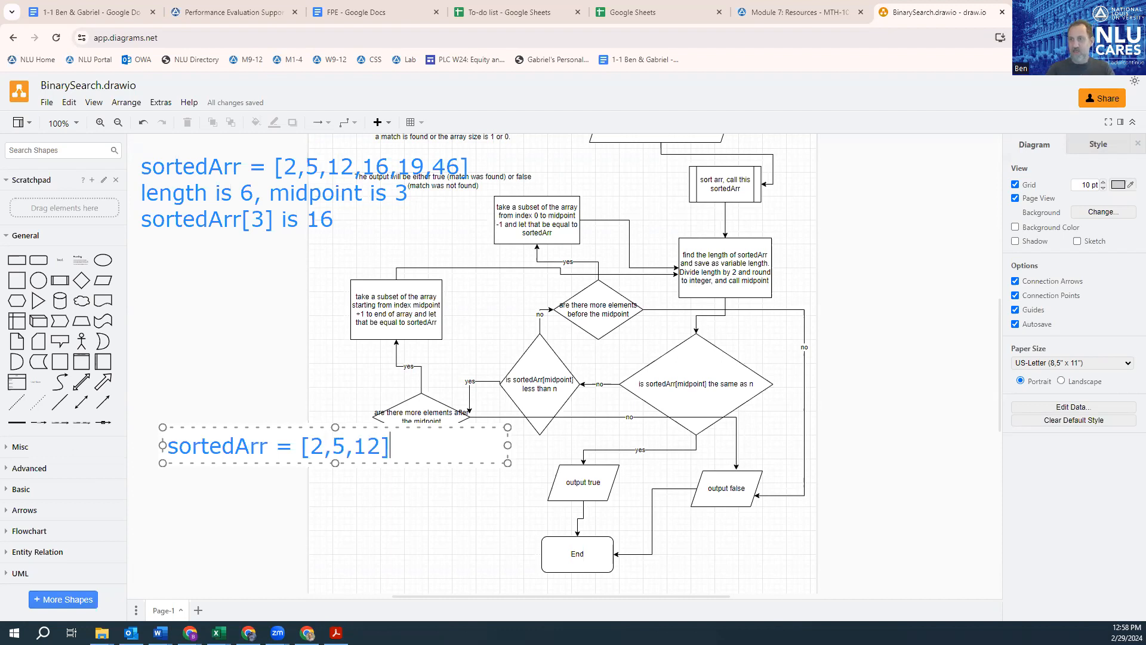
Step: Add the line "length is 3 and midpoint is 2" below the three-element array
key("Return")
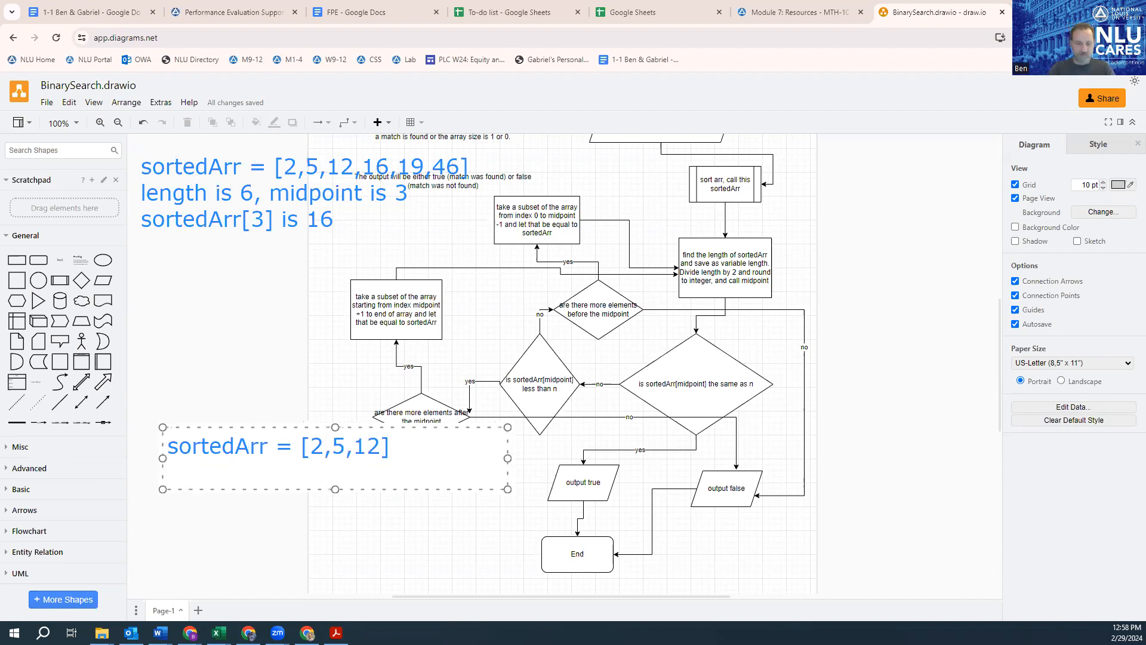
type("length is 3")
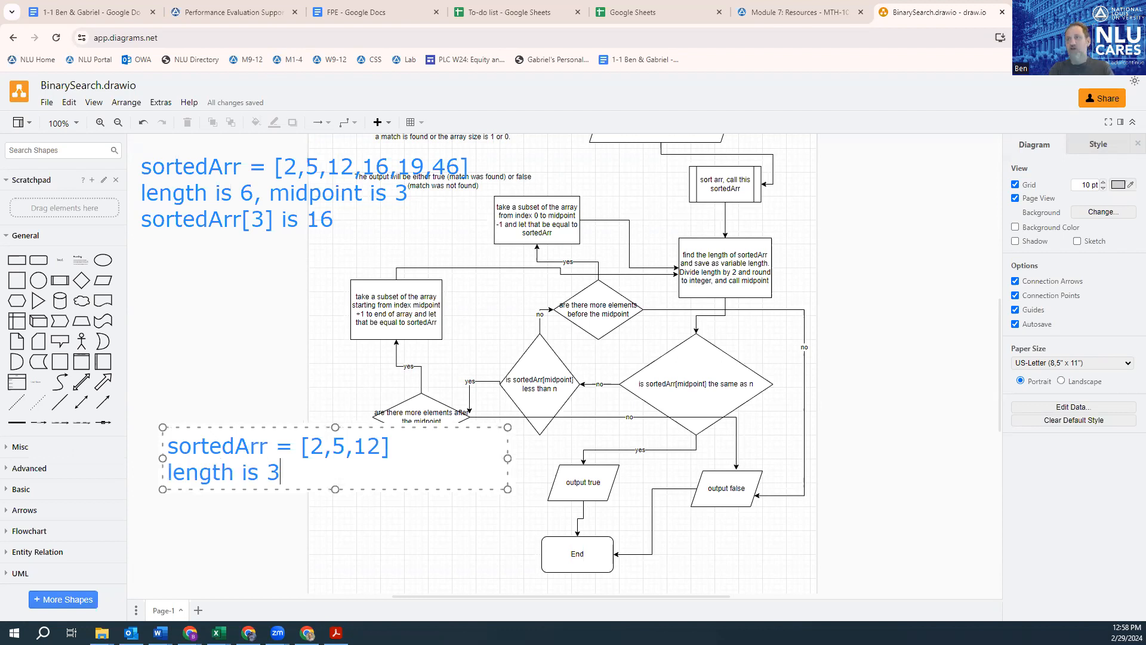
type(" and midpoint is")
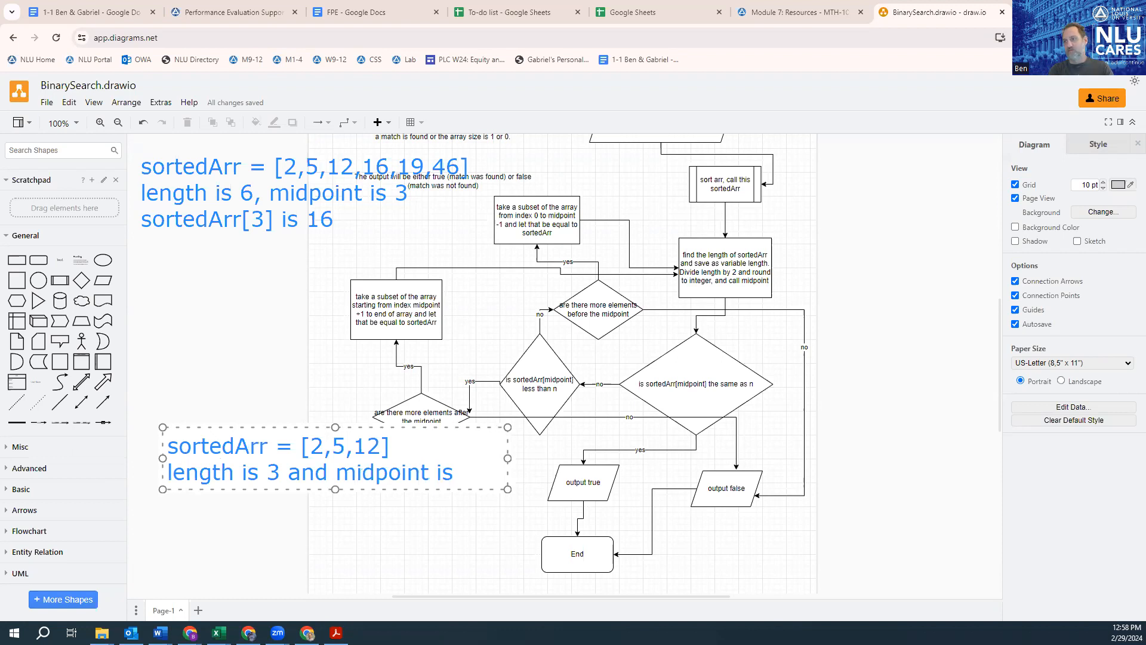
type(" 2")
Step: Add the line "sortedArr[2] is 12" to the three-element array annotation and finish editing it
key("Return")
type("sortedArr[2]")
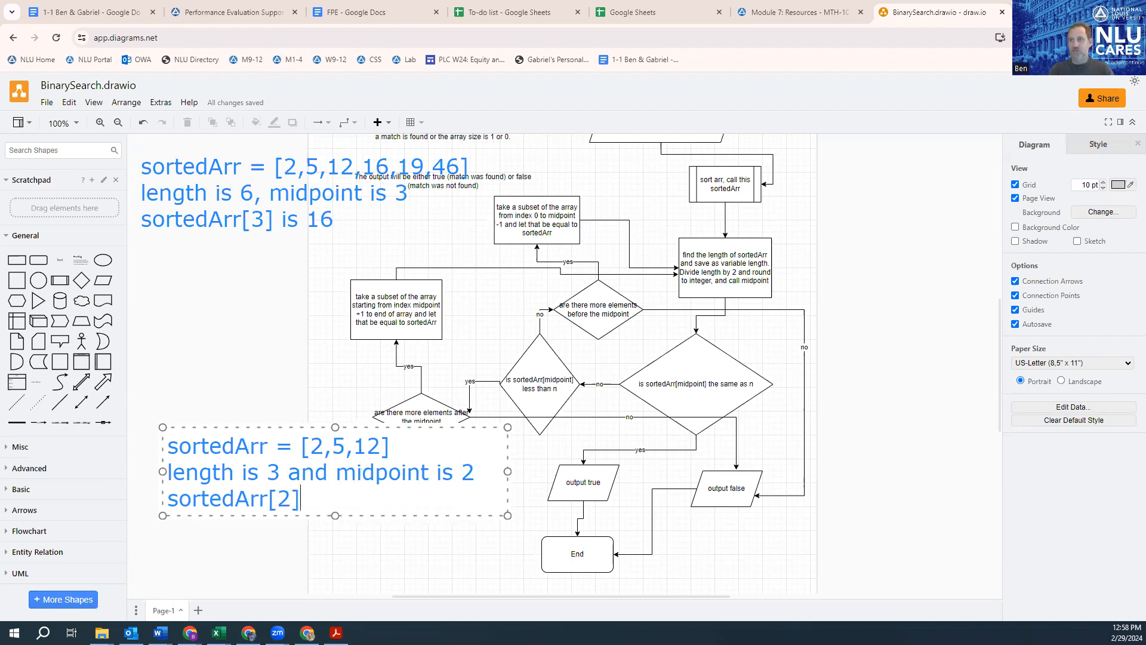
type(" is ")
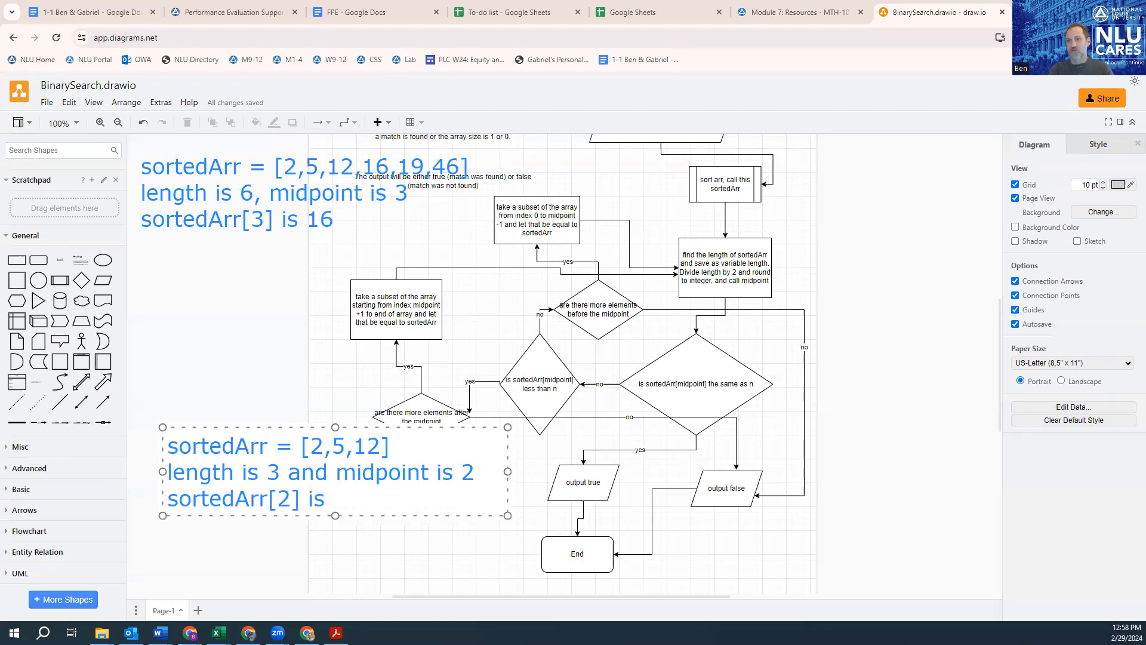
type("12")
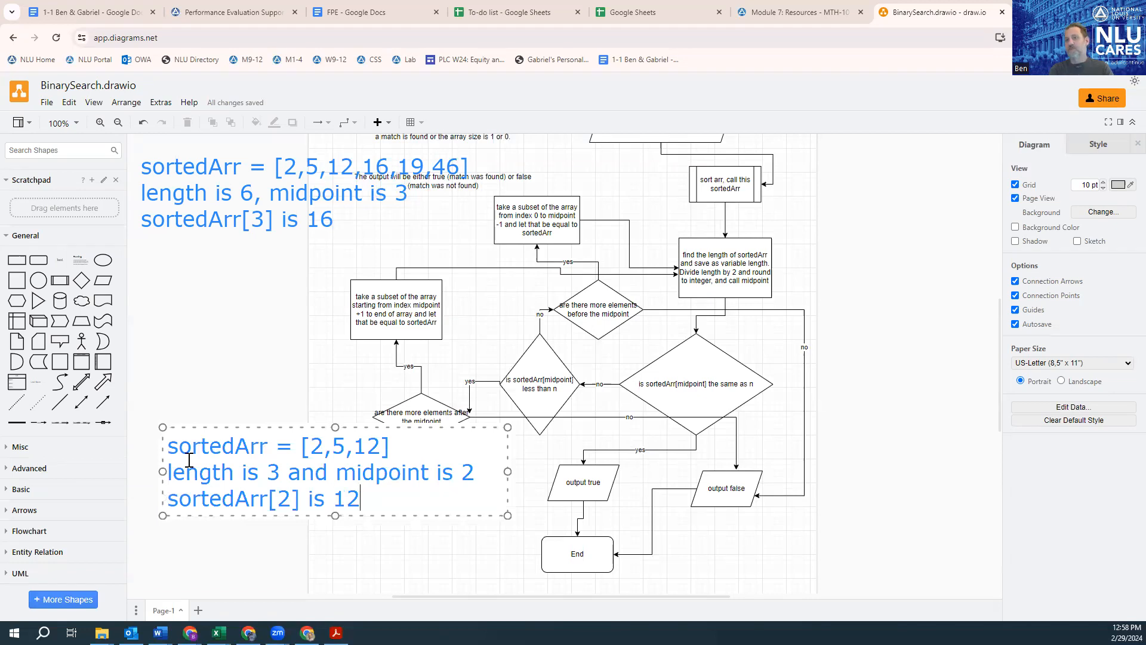
key("Return")
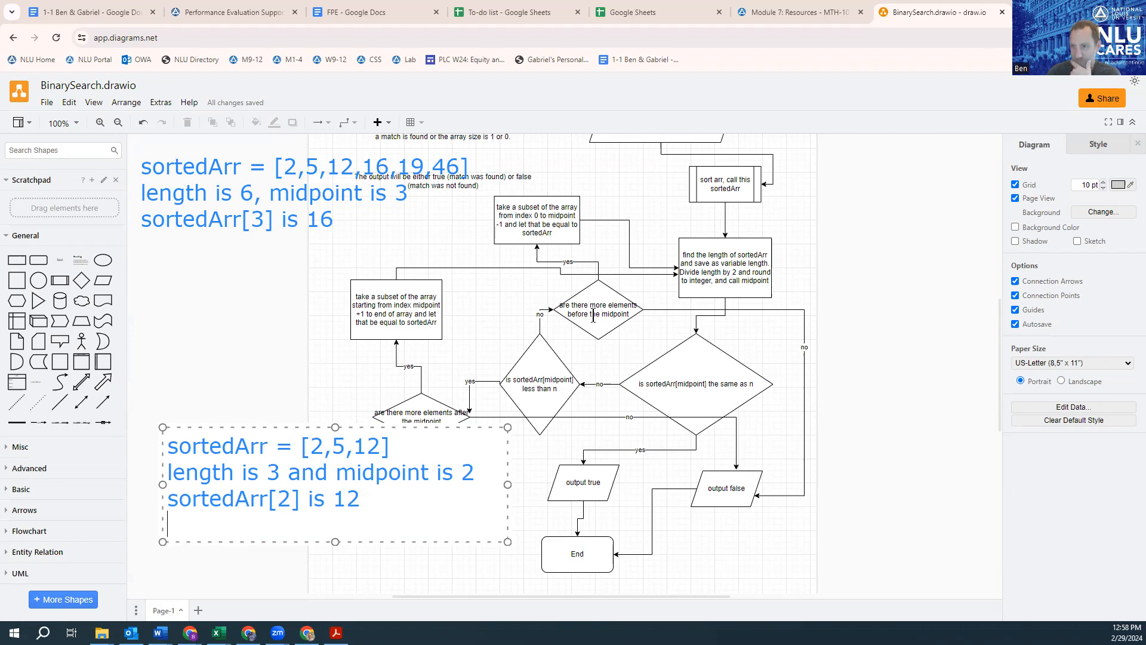
left_click(204, 174)
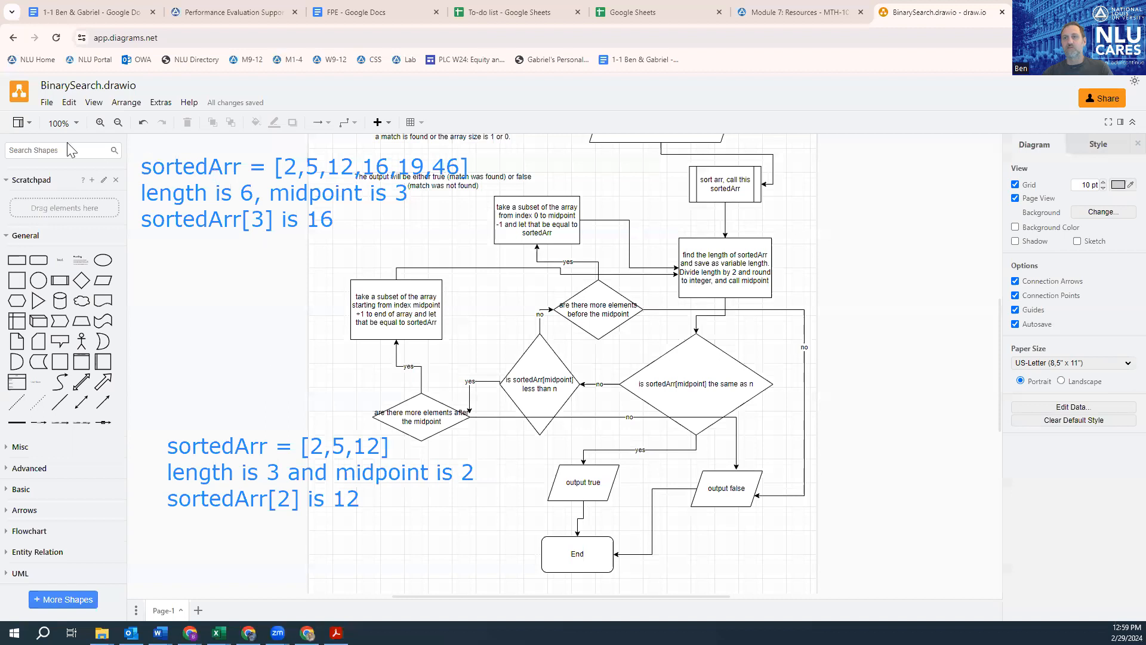
Step: Delete the six-element array annotation and move the three-element array annotation into its place
left_click(216, 198)
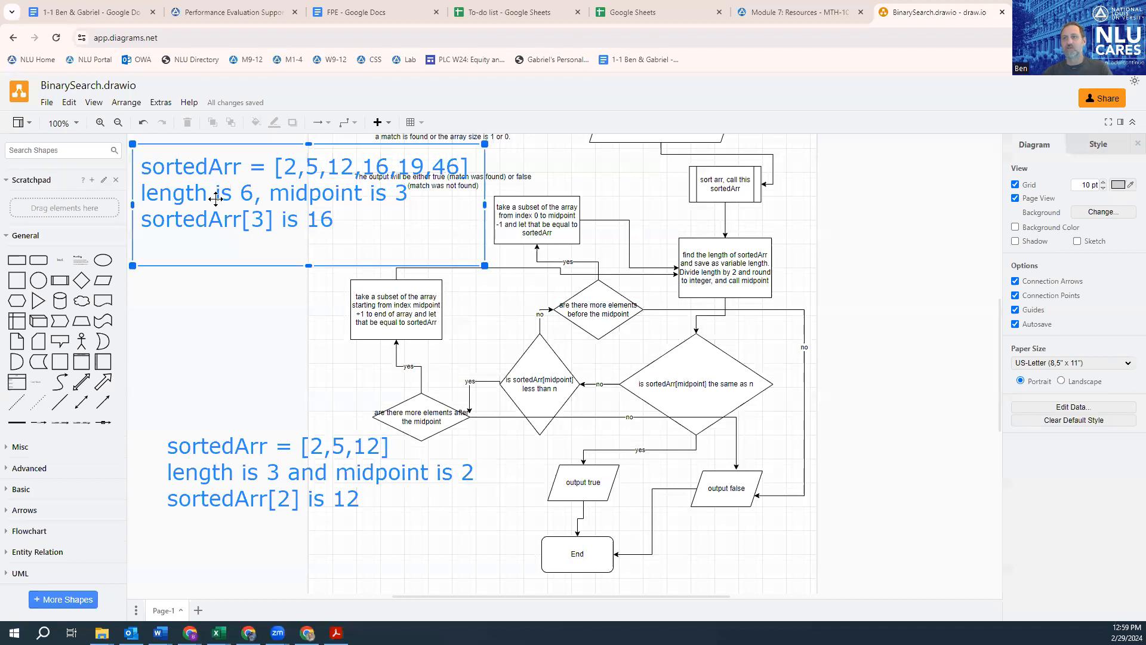
key("Delete")
left_click(213, 445)
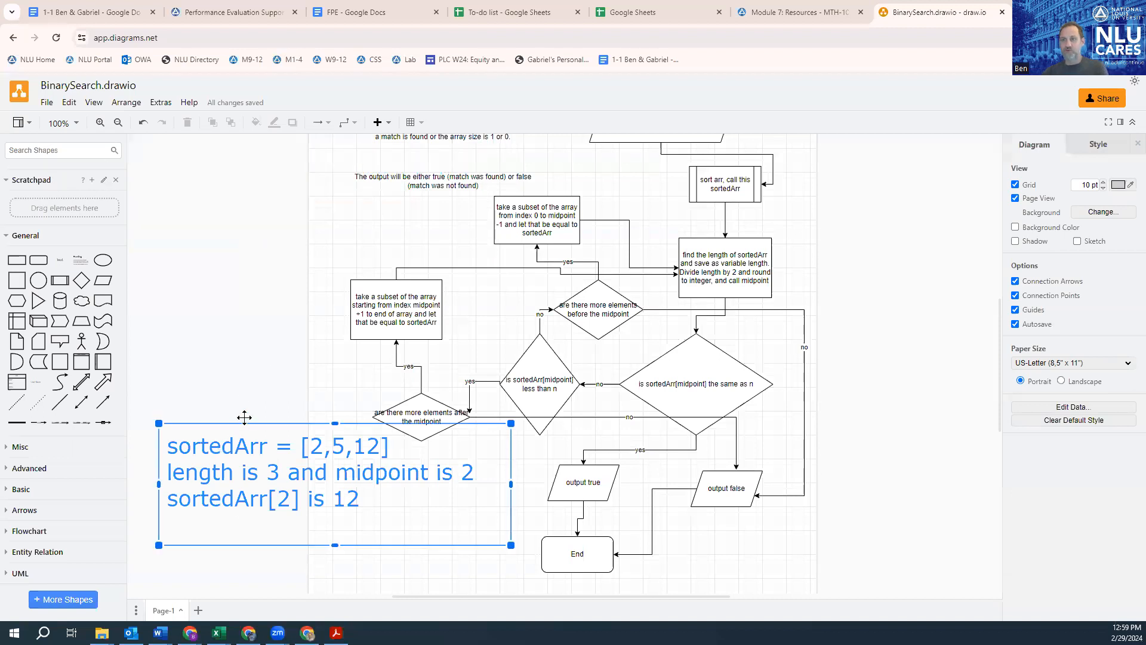
left_click_drag(241, 237, 190, 167)
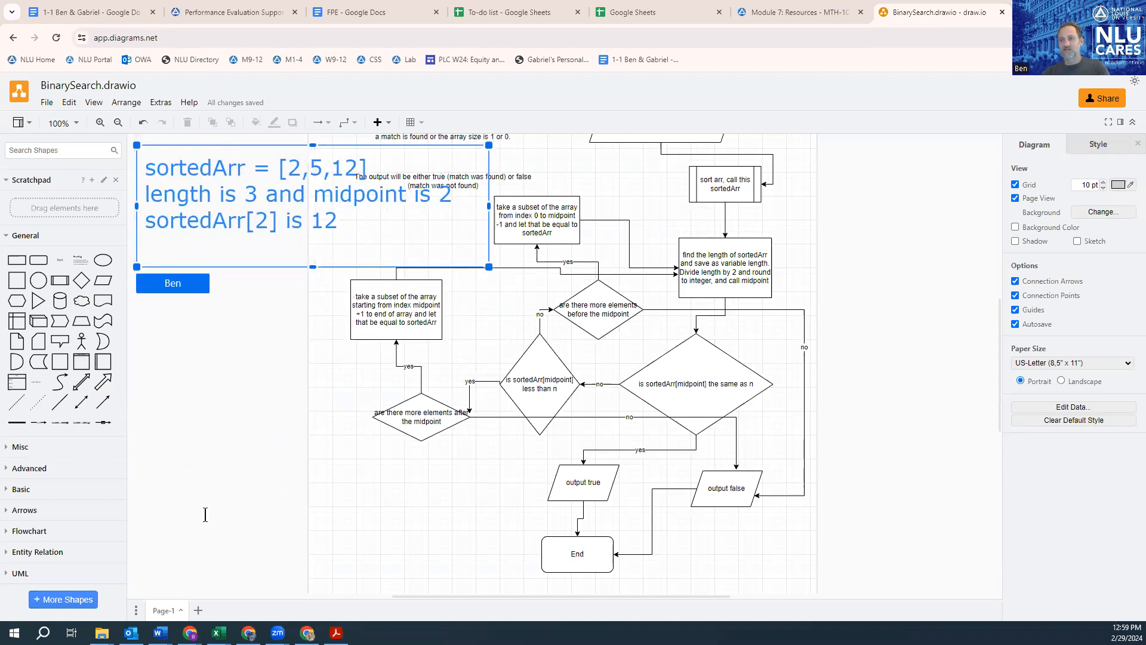
Step: Start a new text annotation in the blank area below the three-element one with "sortedArr = [2,5"
double_click(150, 463)
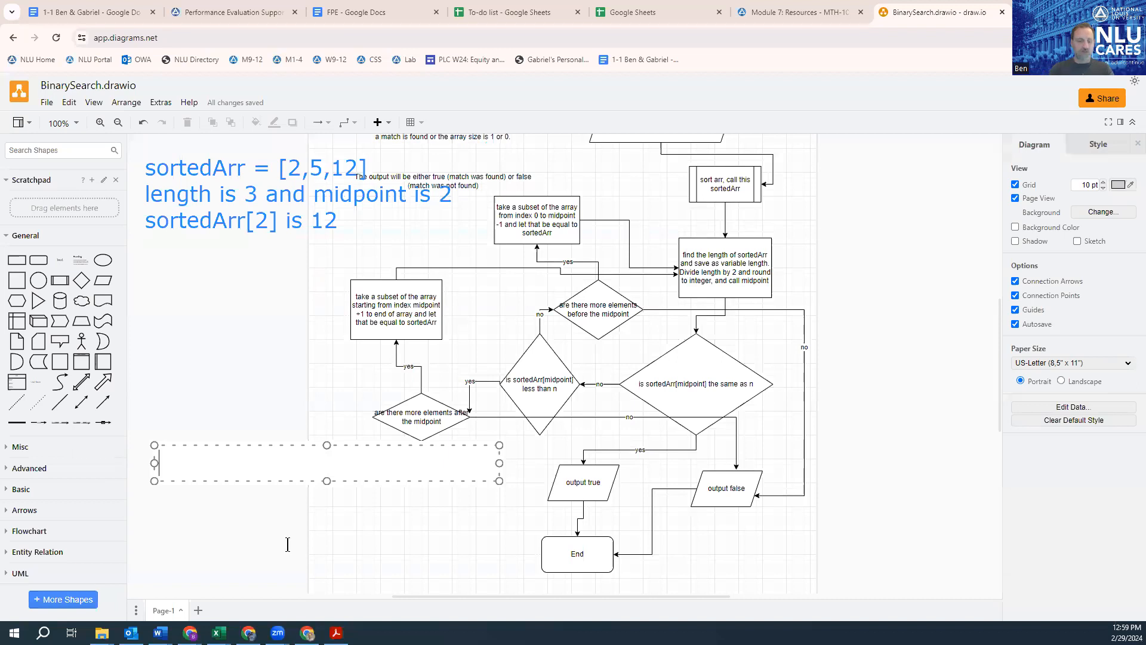
type("sortedArr")
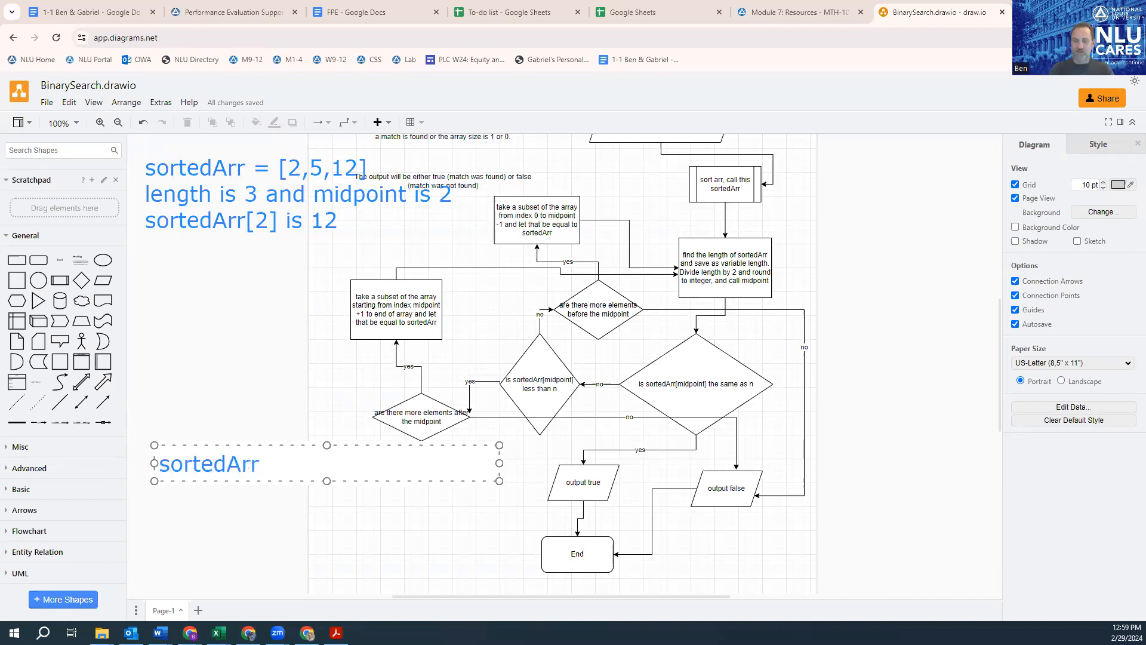
type(" = [2")
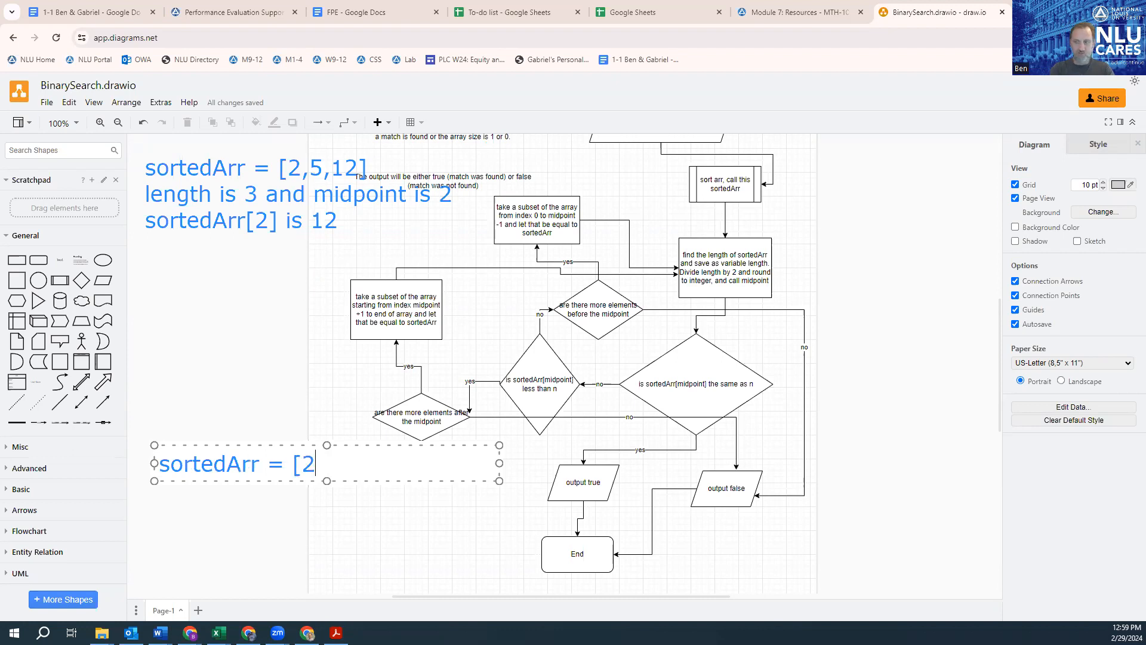
type(",5")
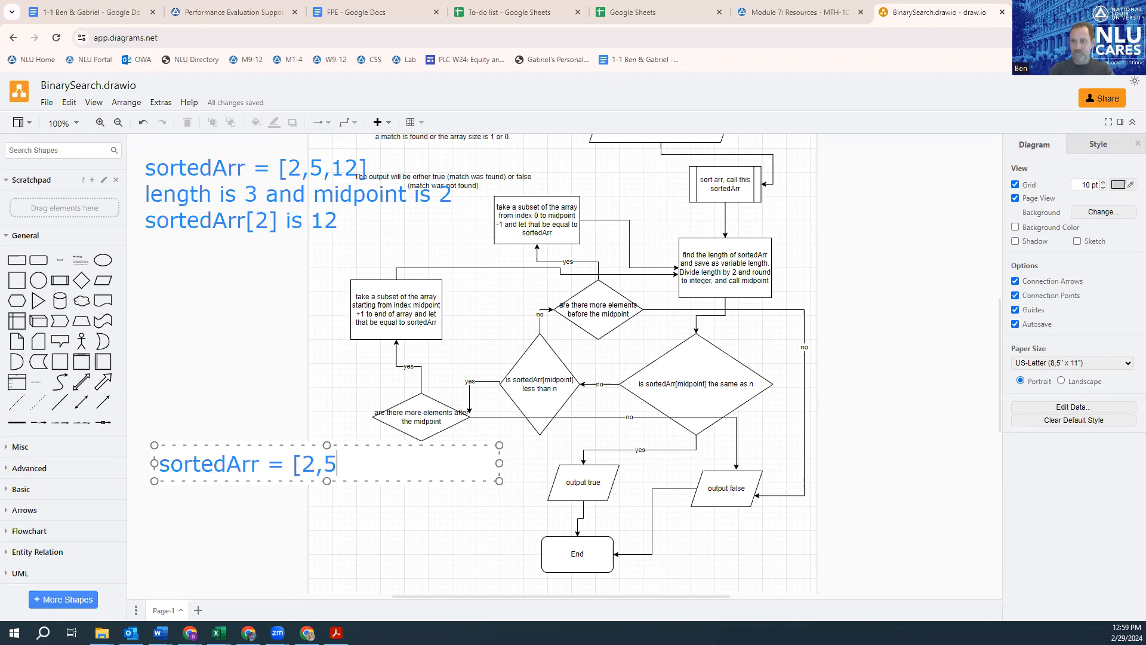